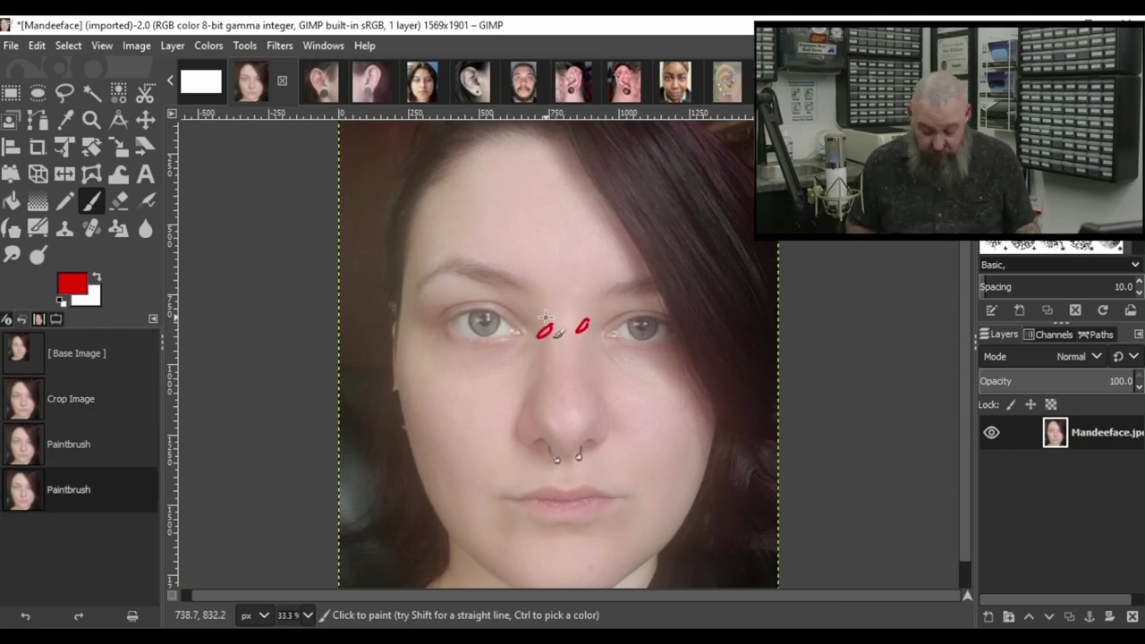
Undo the two red brush marks on the bridge of the nose.
key("ctrl+z")
key("ctrl+z")
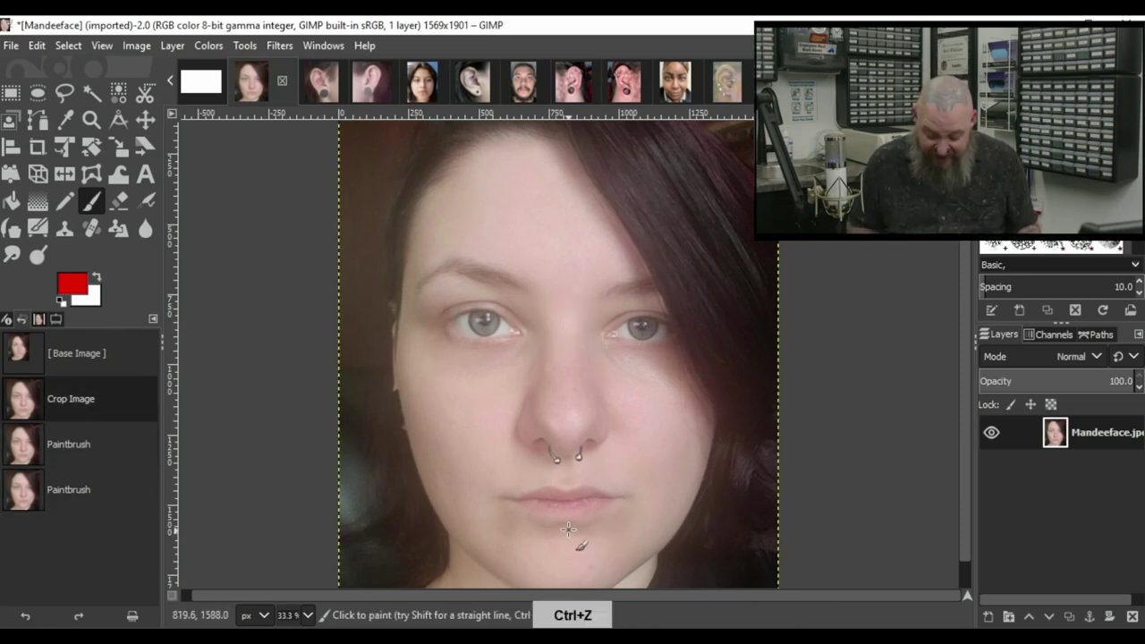
Paint a red mark below the lower lip and another between the nose and upper lip, undoing each one.
left_click_drag(568, 530, 567, 528)
key("ctrl+z")
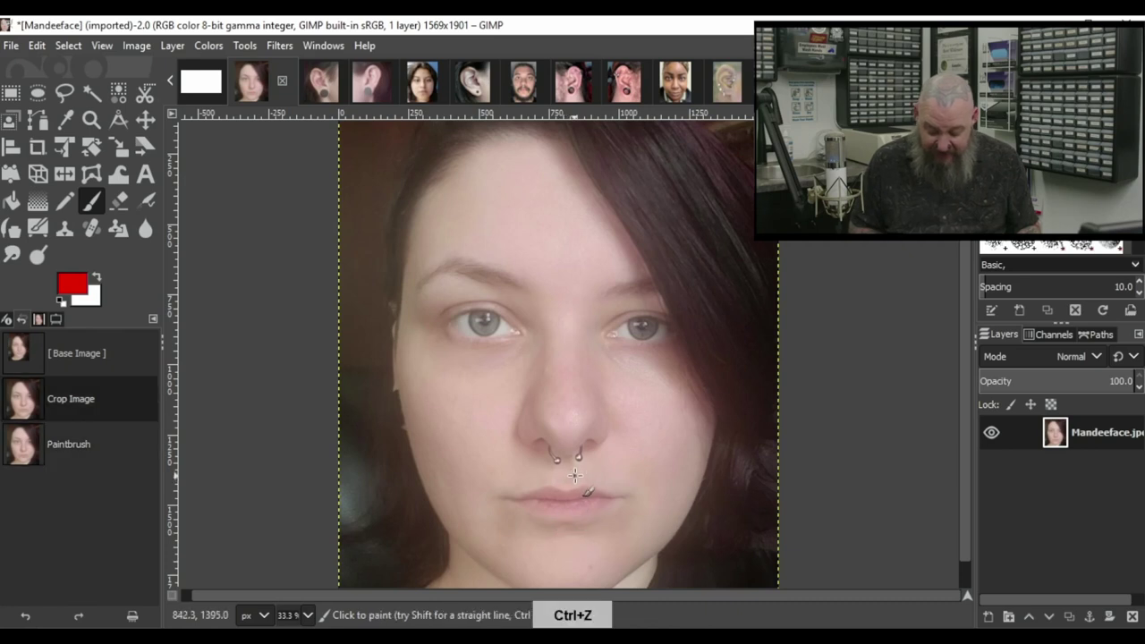
left_click_drag(575, 475, 562, 470)
key("ctrl+z")
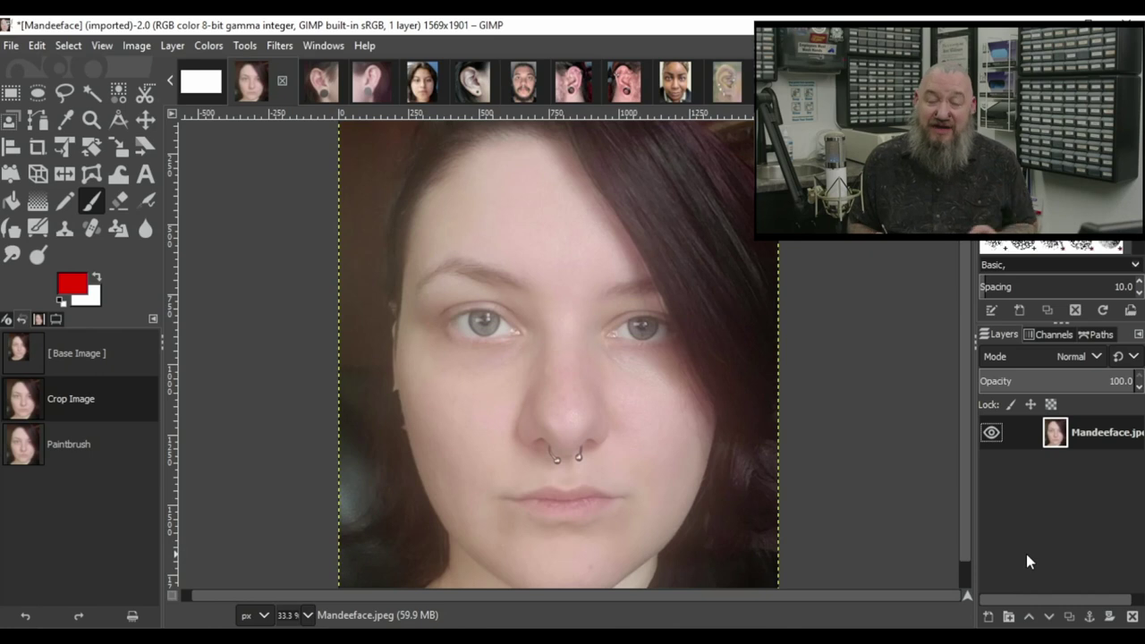
Paint a red dot on each nostril of the face, and undo both dots.
left_click(594, 415)
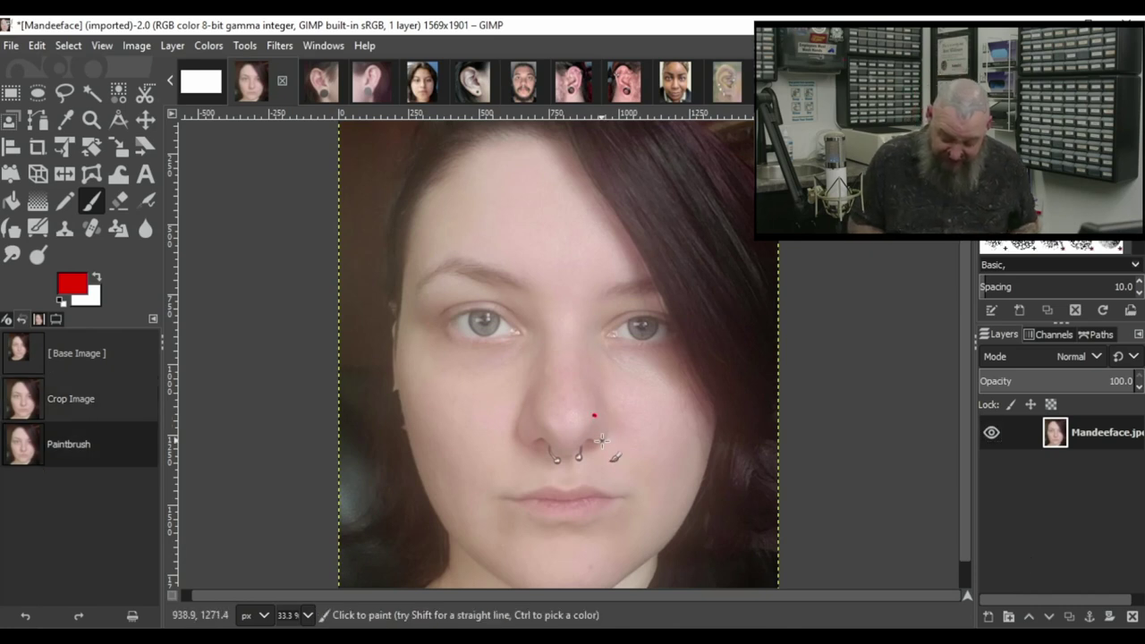
left_click(534, 416)
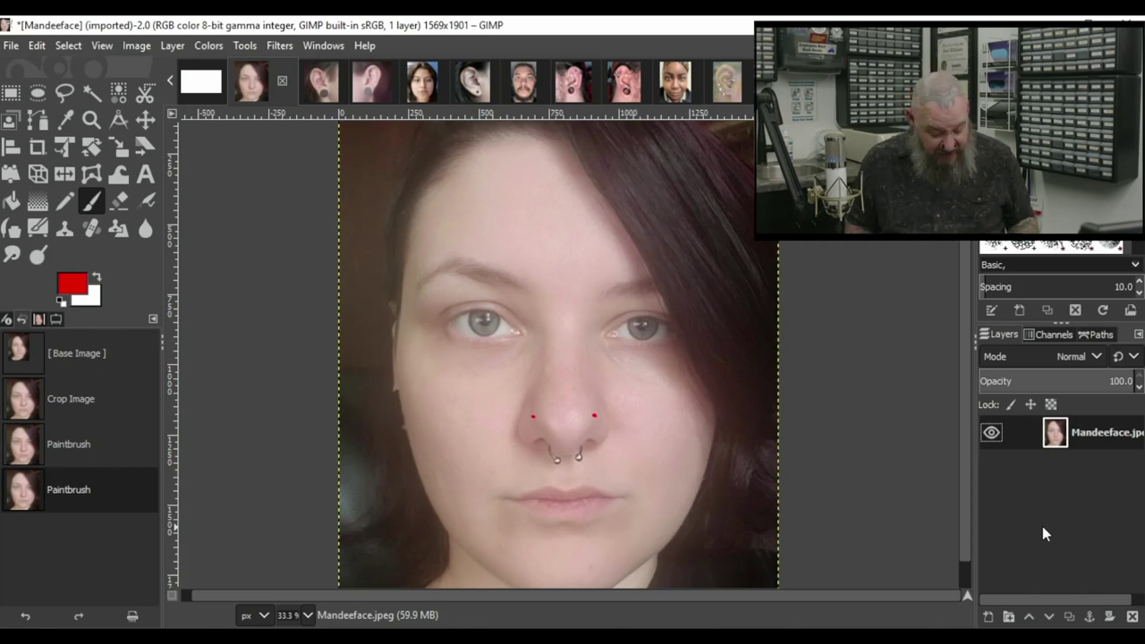
key("ctrl+z")
key("ctrl+z")
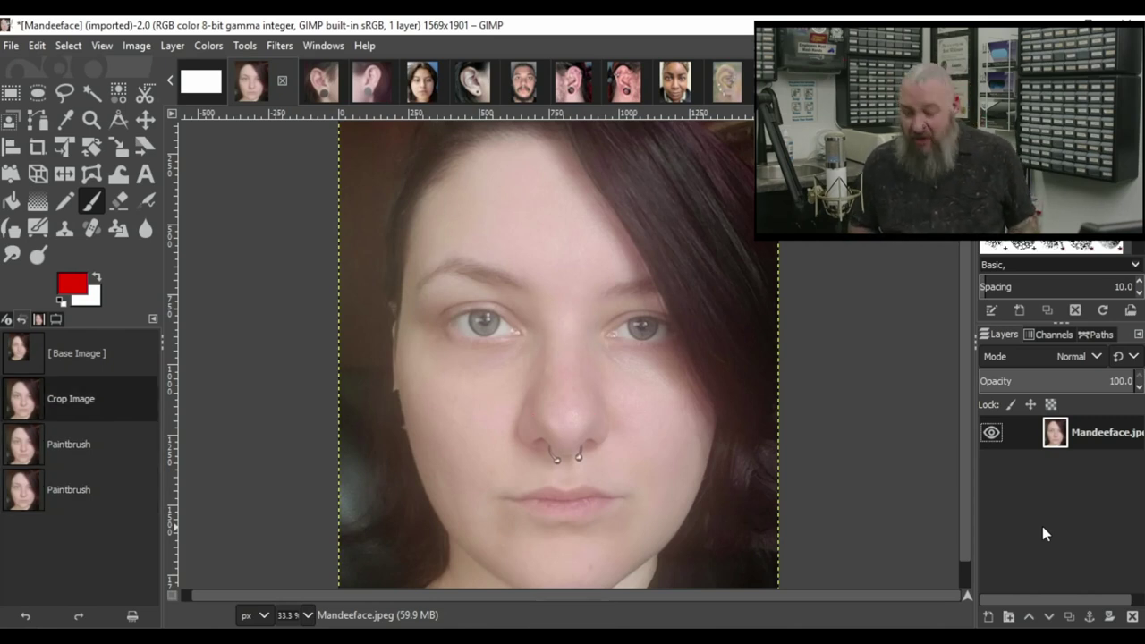
Paint red dots above and below the eyebrow and a pair below the corner of the mouth, and undo all four.
left_click(435, 254)
left_click(443, 279)
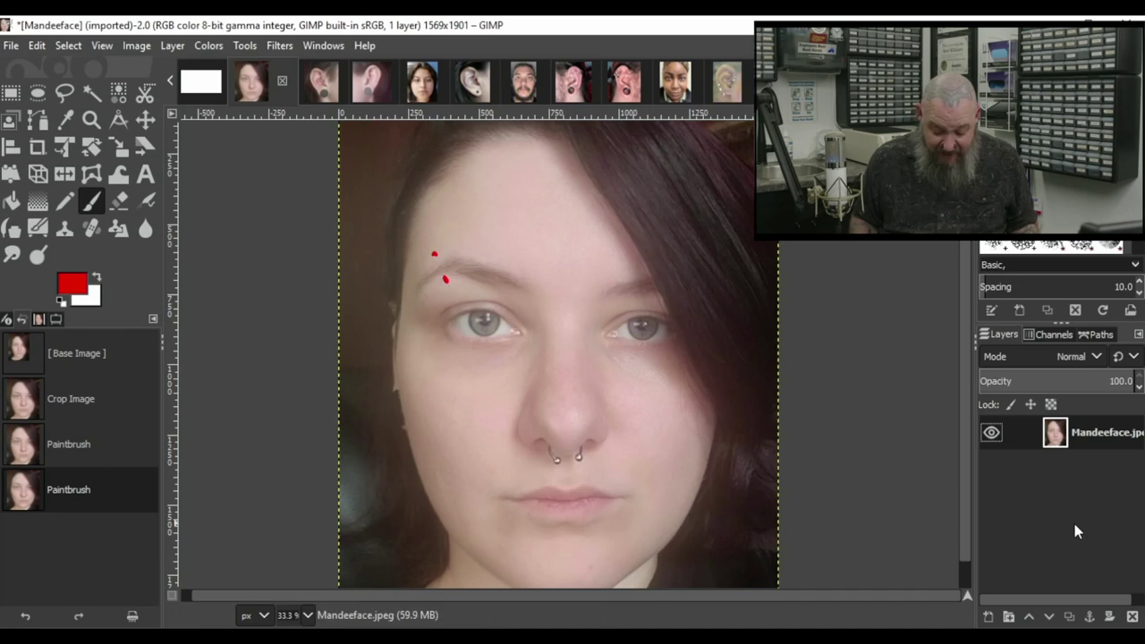
left_click(605, 525)
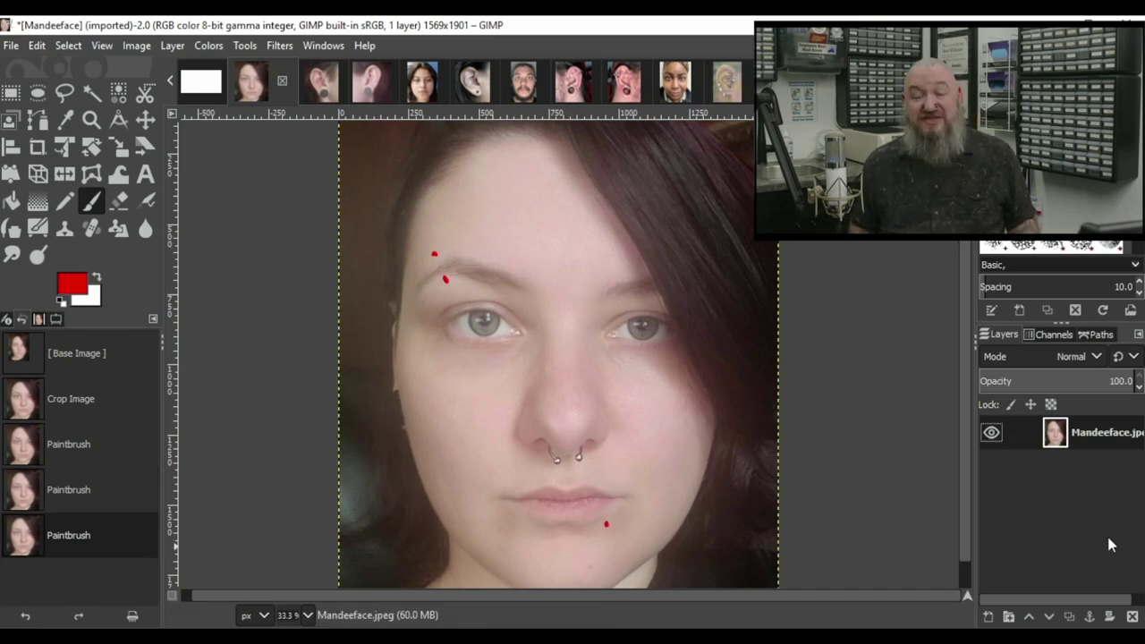
left_click(617, 517)
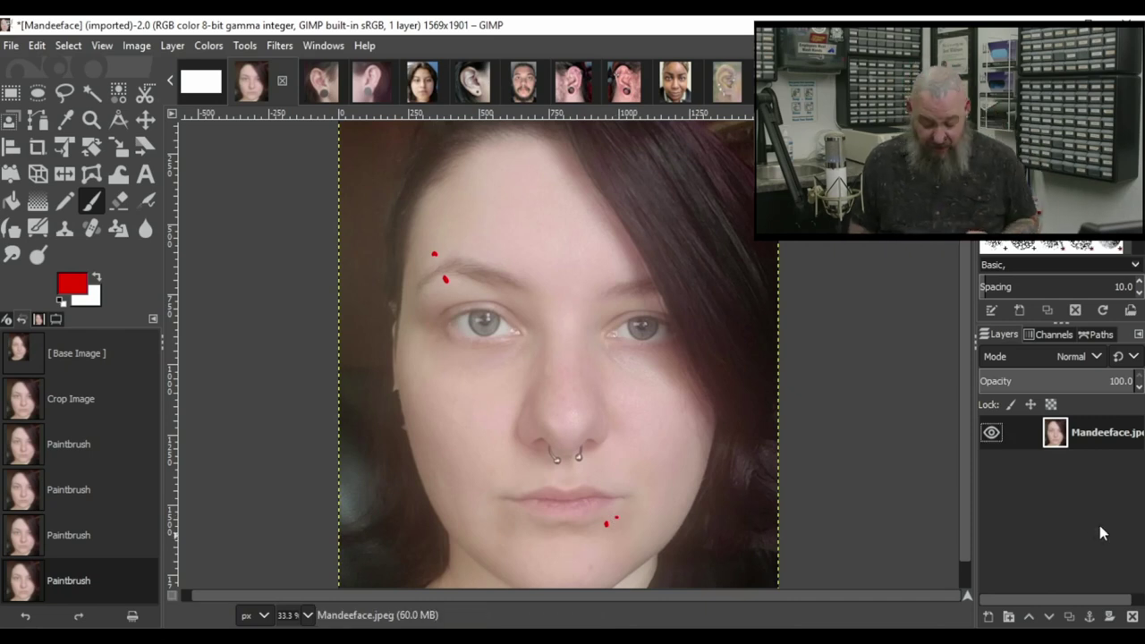
key("ctrl+z")
key("ctrl+z")
key("ctrl+z")
key("ctrl+z")
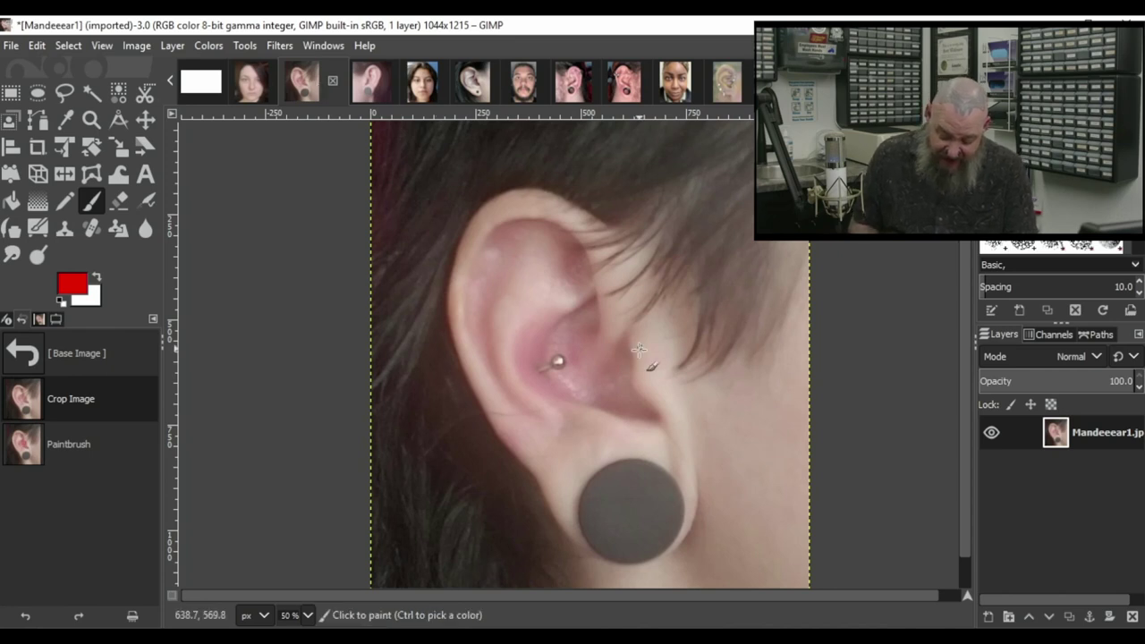
On the ear photo with the large lobe plug, mark the tragus and the front upper rim in red, undoing each mark.
left_click_drag(636, 352, 662, 404)
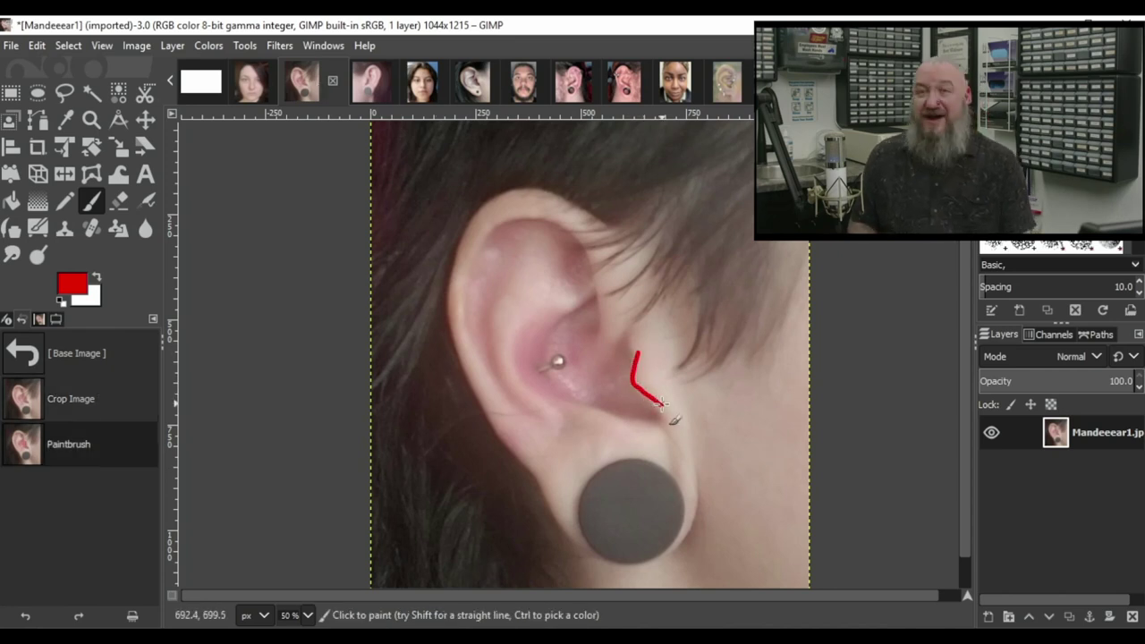
key("ctrl+z")
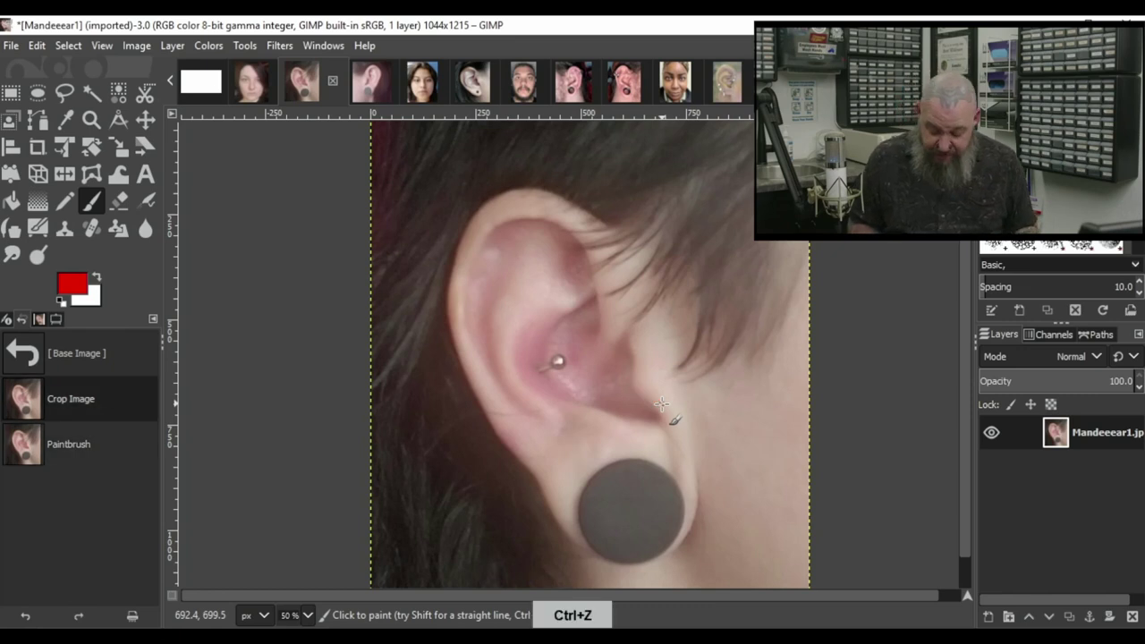
left_click(657, 377)
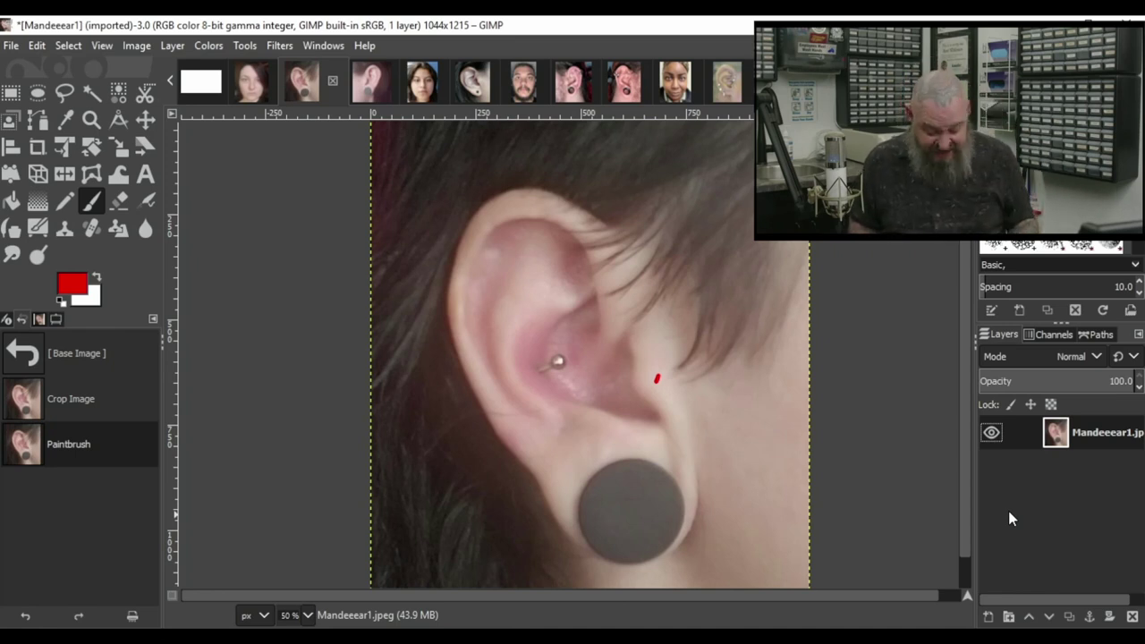
key("ctrl+z")
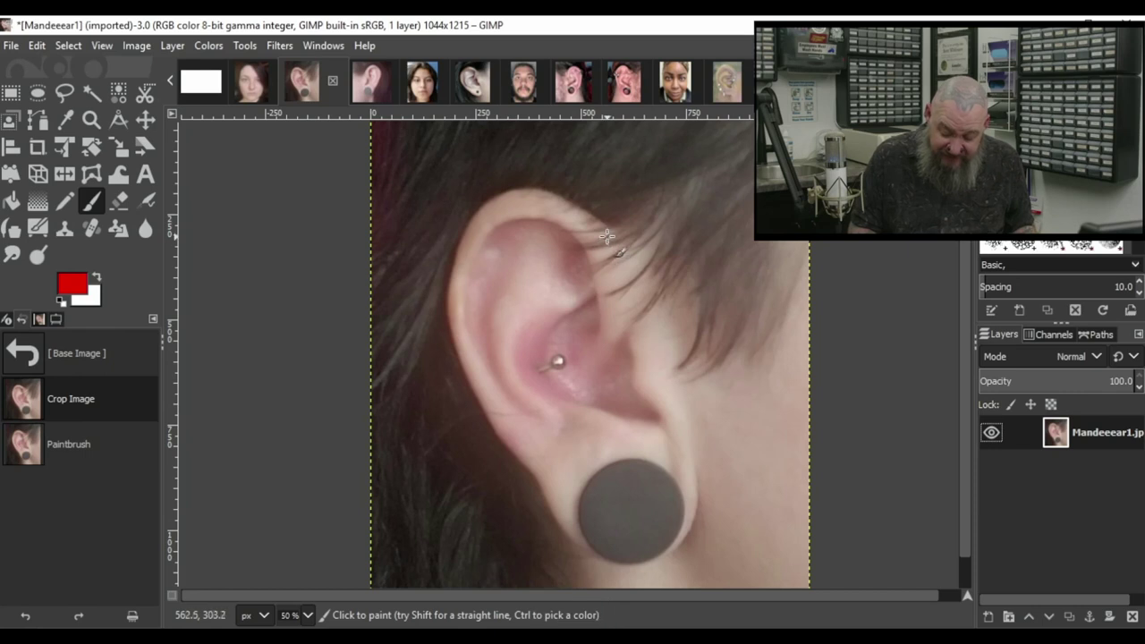
left_click_drag(606, 236, 620, 313)
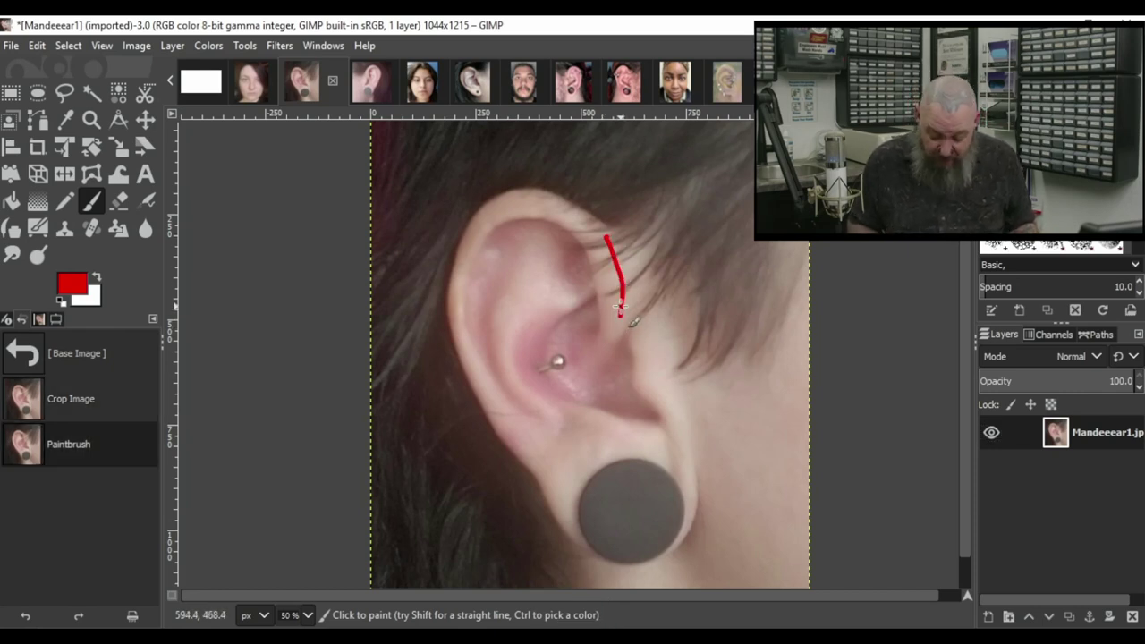
key("ctrl+z")
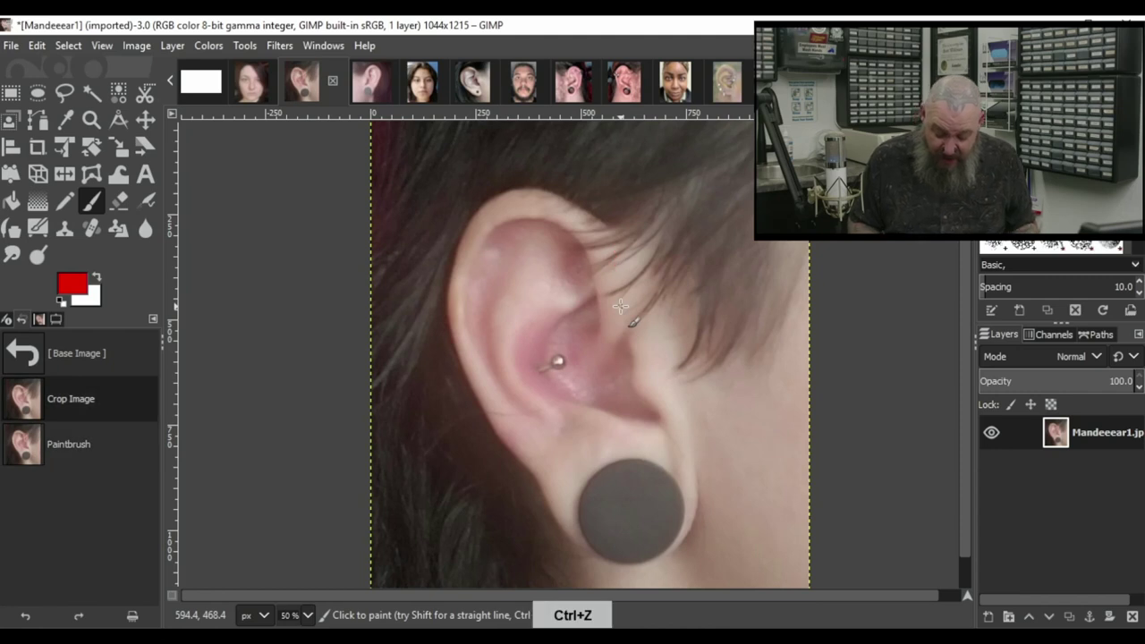
Paint a red line inside the ear's outer rim with three short cross strokes, and undo all four strokes.
left_click_drag(504, 242, 481, 327)
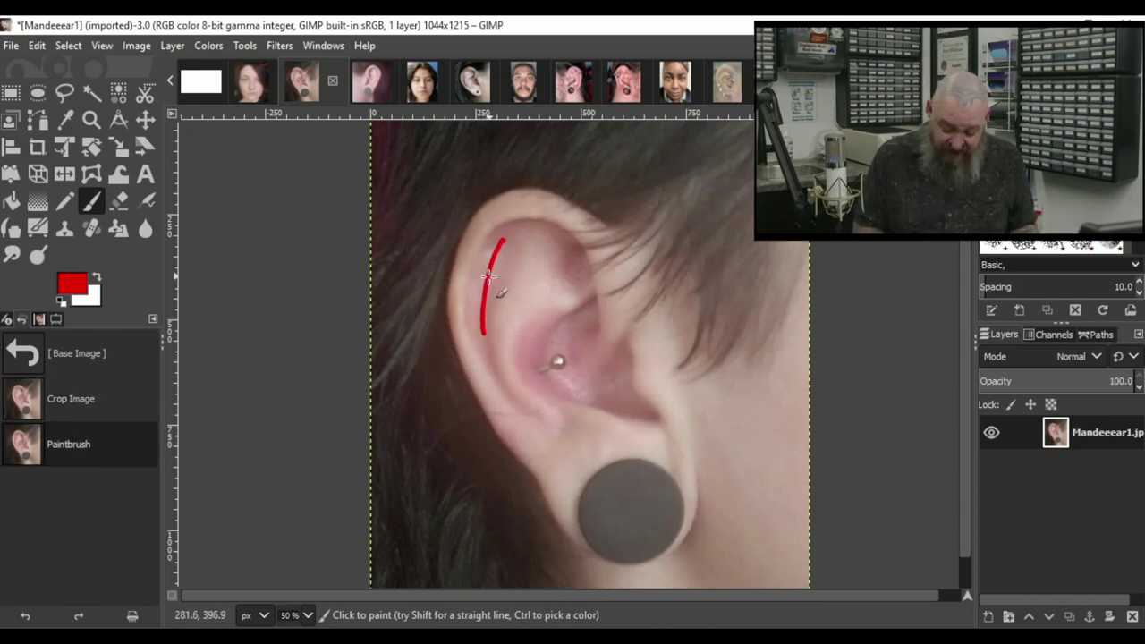
left_click_drag(482, 280, 512, 239)
left_click_drag(476, 320, 490, 315)
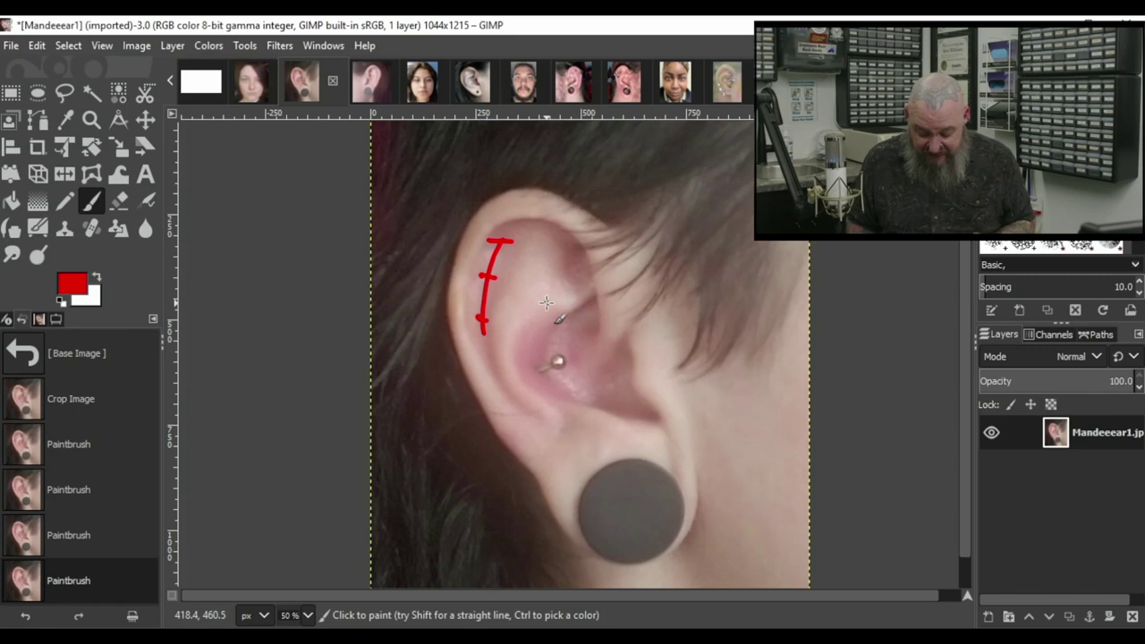
key("ctrl+z")
key("ctrl+z")
key("ctrl+z")
key("ctrl+z")
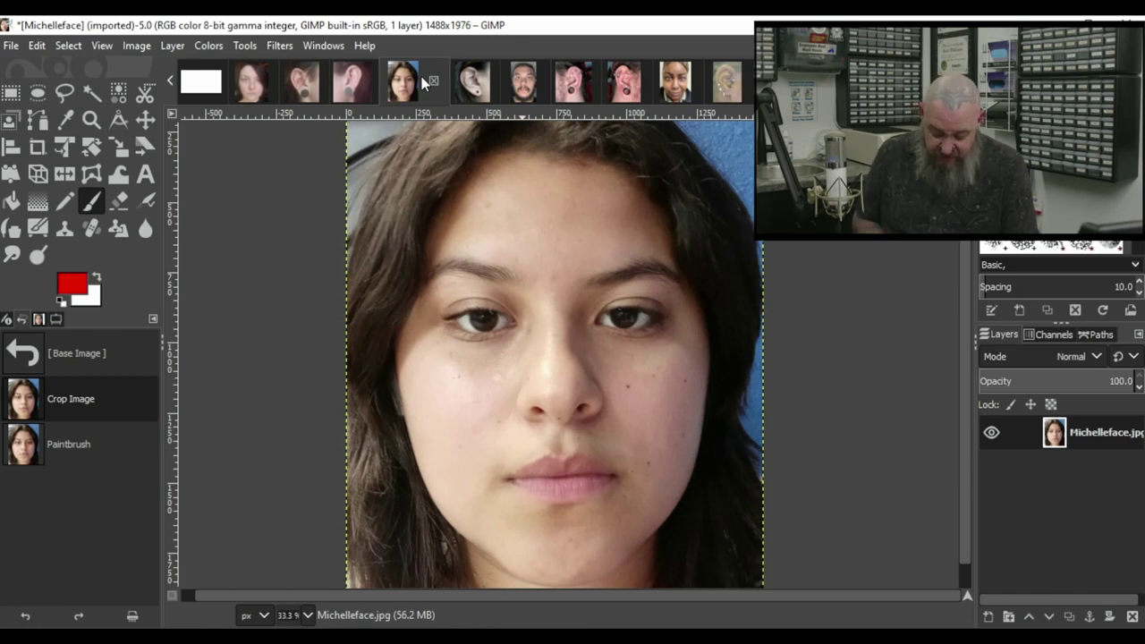
On the dark-haired woman's face photo, paint a red ring under the septum and marks beside the nose bridge, undoing each.
mouse_move(542, 412)
left_mouse_down()
mouse_move(558, 429)
mouse_move(581, 417)
left_mouse_up()
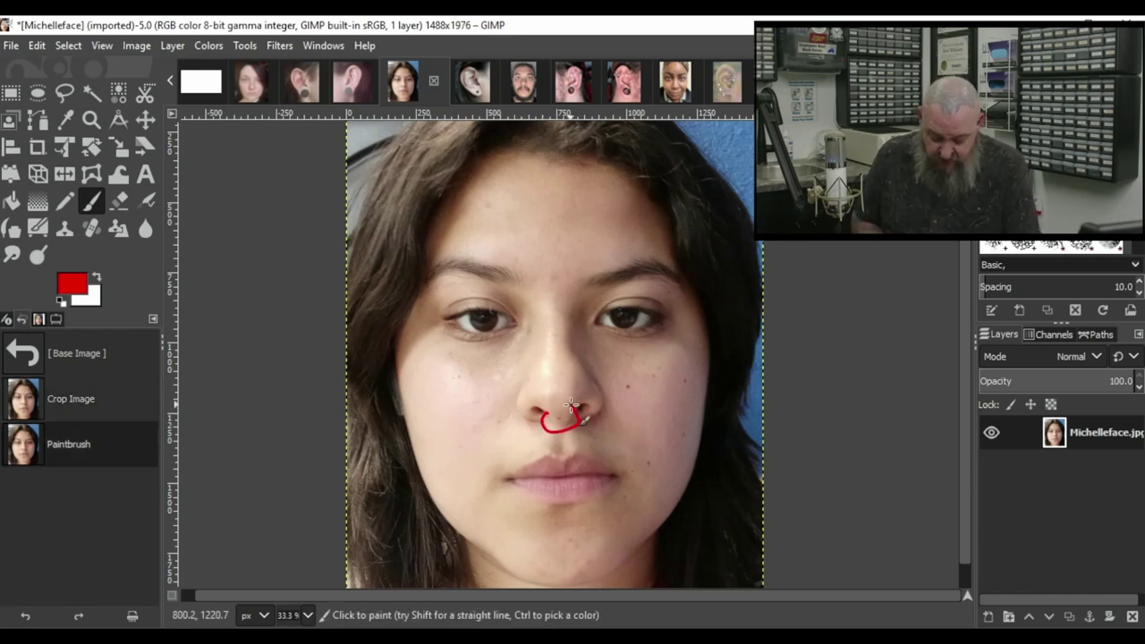
key("ctrl+z")
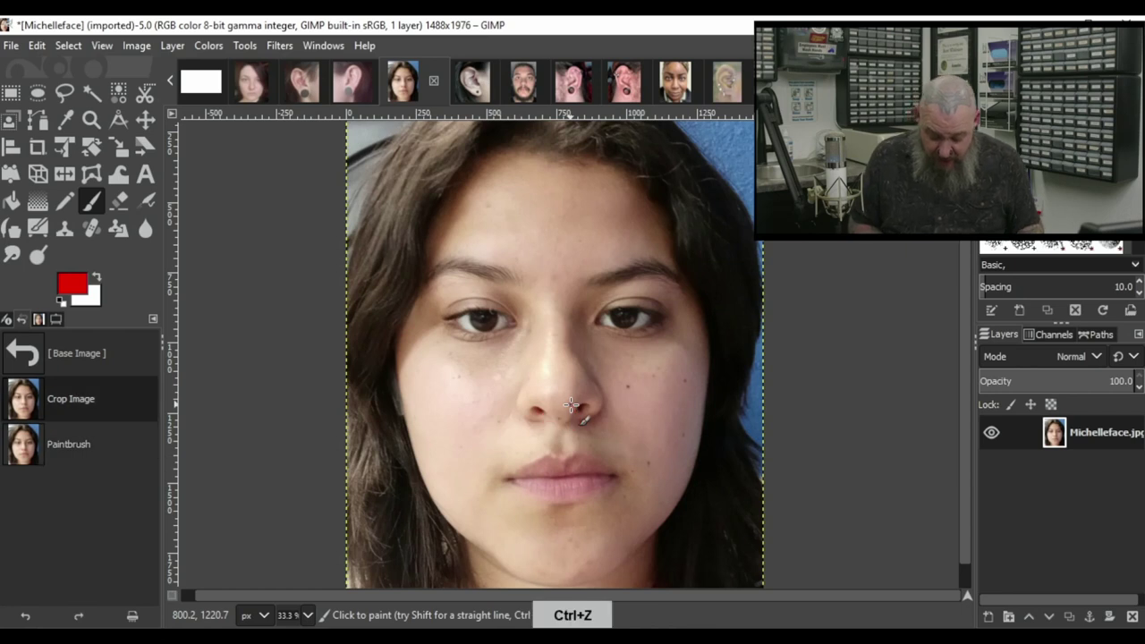
mouse_move(569, 312)
left_mouse_down()
mouse_move(577, 319)
mouse_move(539, 313)
left_mouse_up()
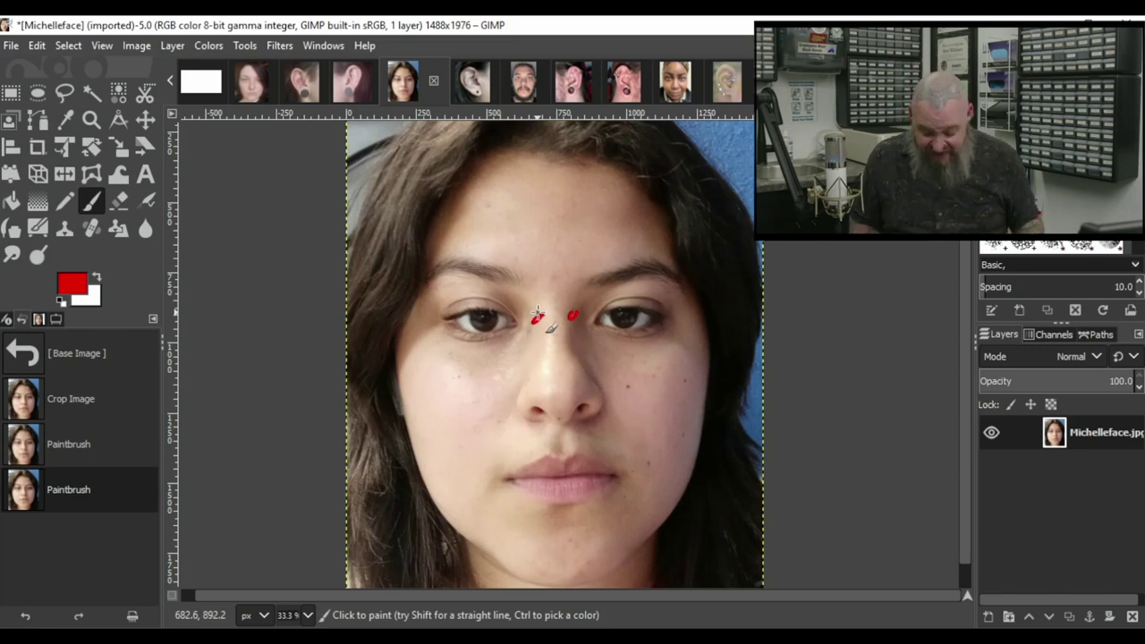
key("ctrl+z")
key("ctrl+z")
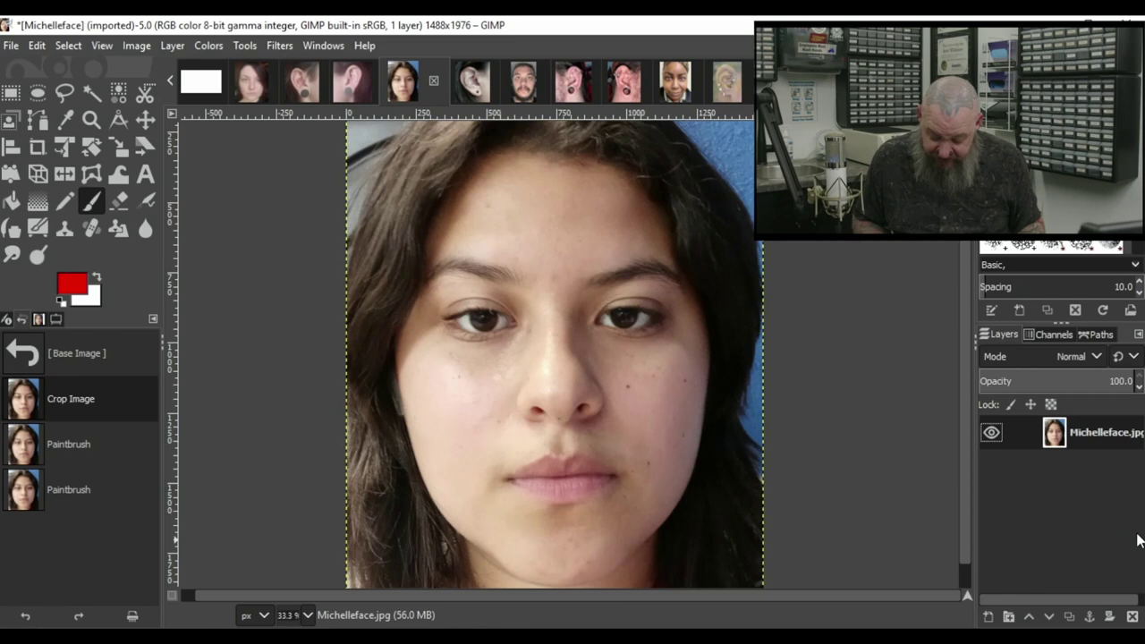
Paint a red circle above the upper lip and two dots below the lower lip, undoing each marking.
mouse_move(563, 433)
left_mouse_down()
mouse_move(554, 448)
mouse_move(564, 437)
left_mouse_up()
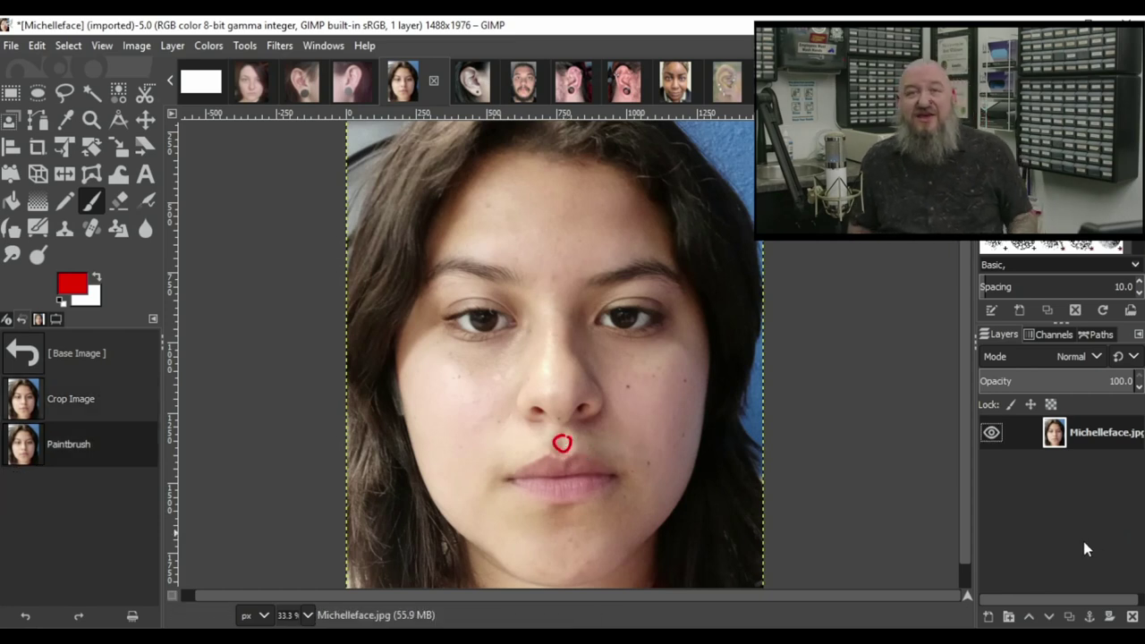
key("ctrl+z")
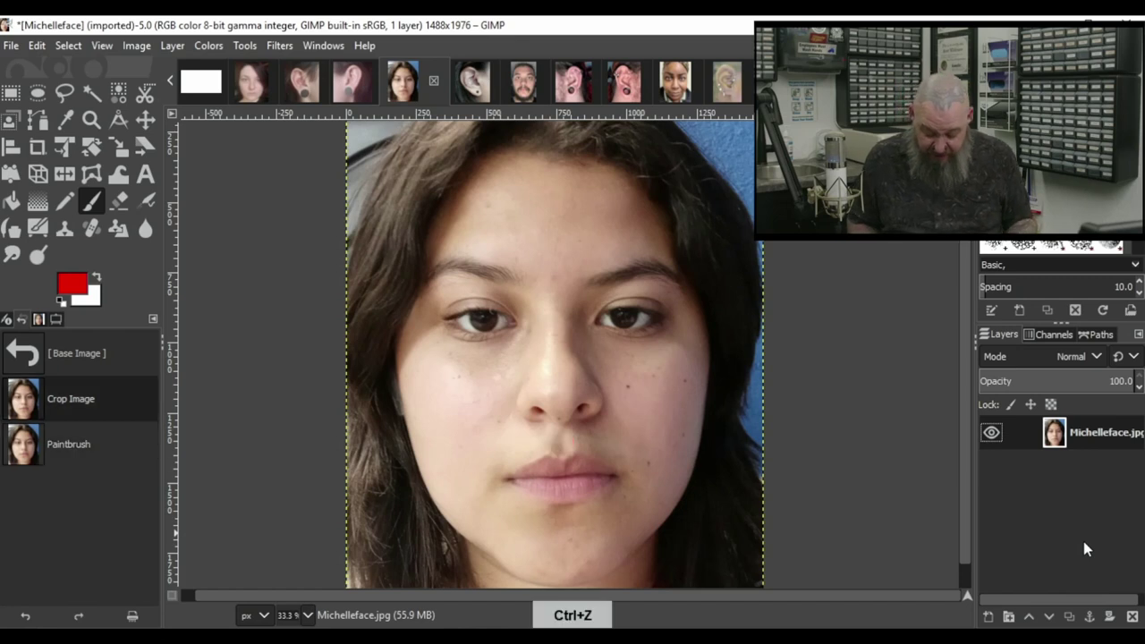
left_click(602, 499)
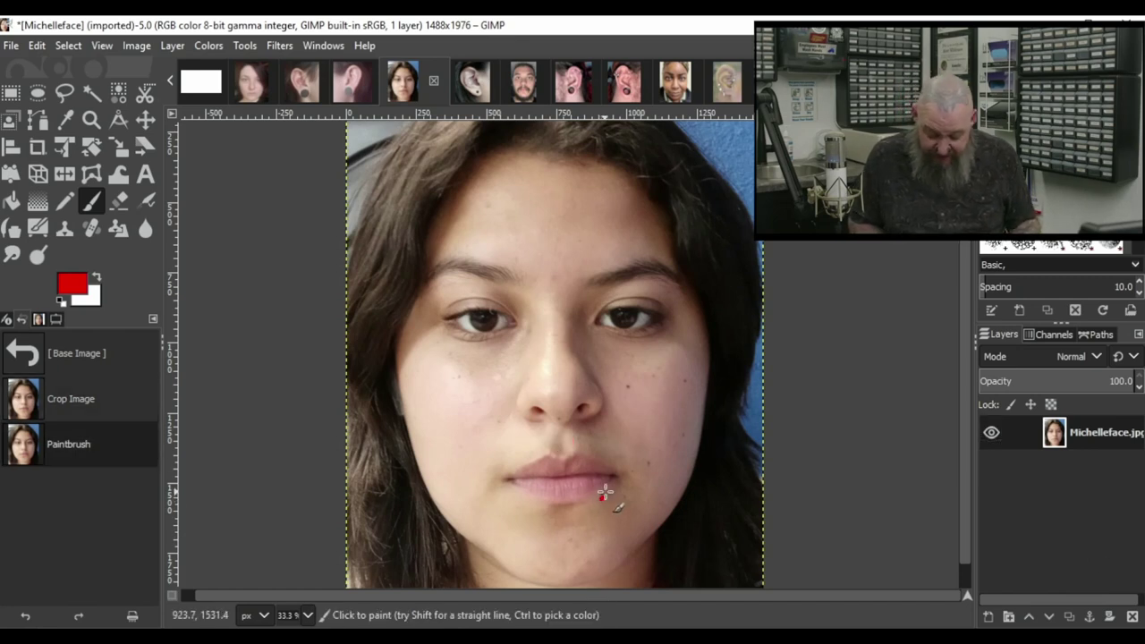
left_click(522, 500)
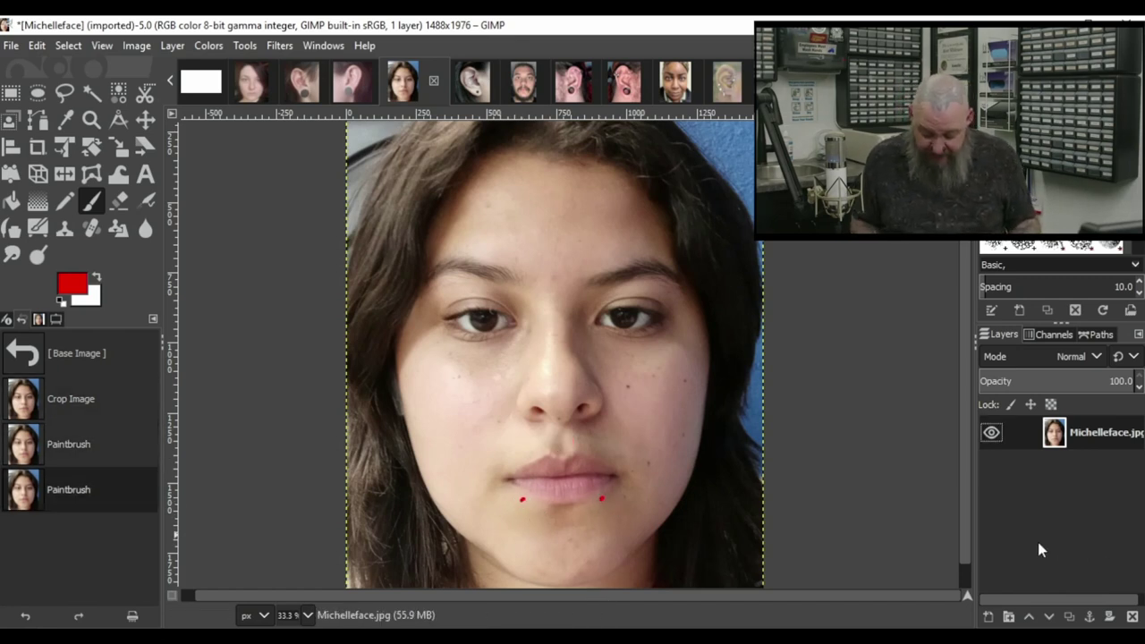
key("ctrl+z")
key("ctrl+z")
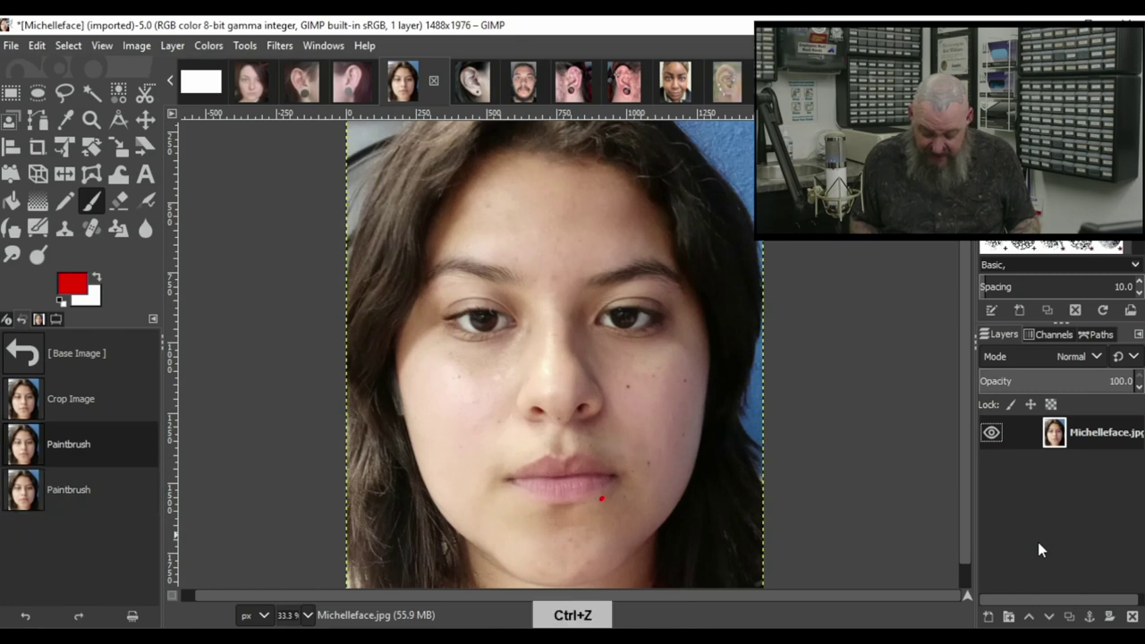
Paint a red dot just outside each corner of the mouth, and undo both dots.
left_click(628, 468)
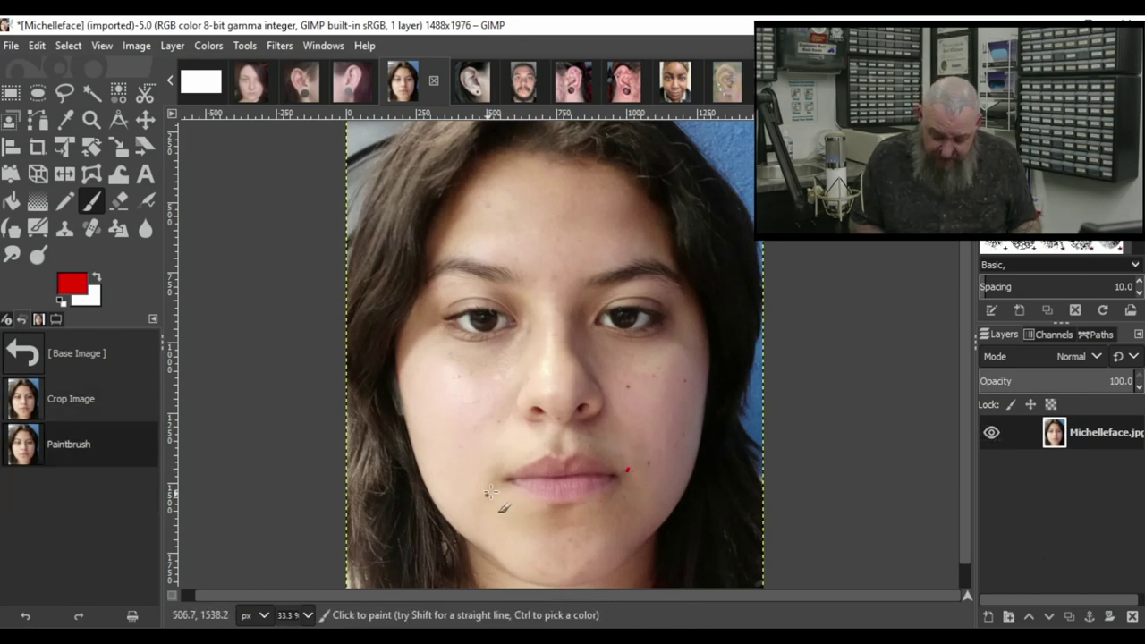
left_click(492, 473)
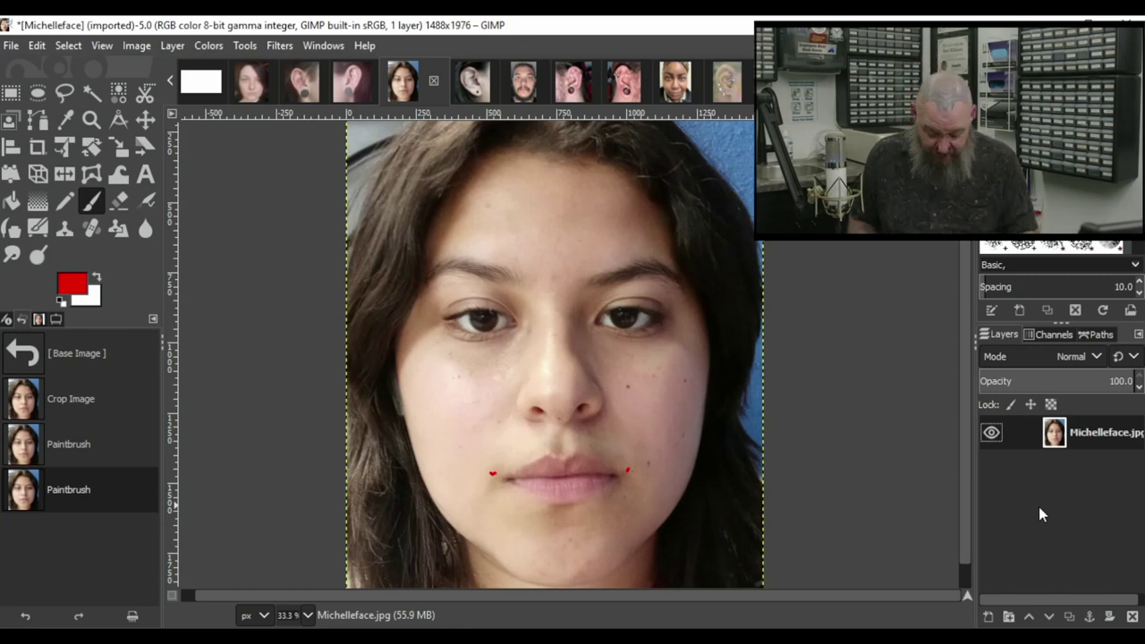
key("ctrl+z")
key("ctrl+z")
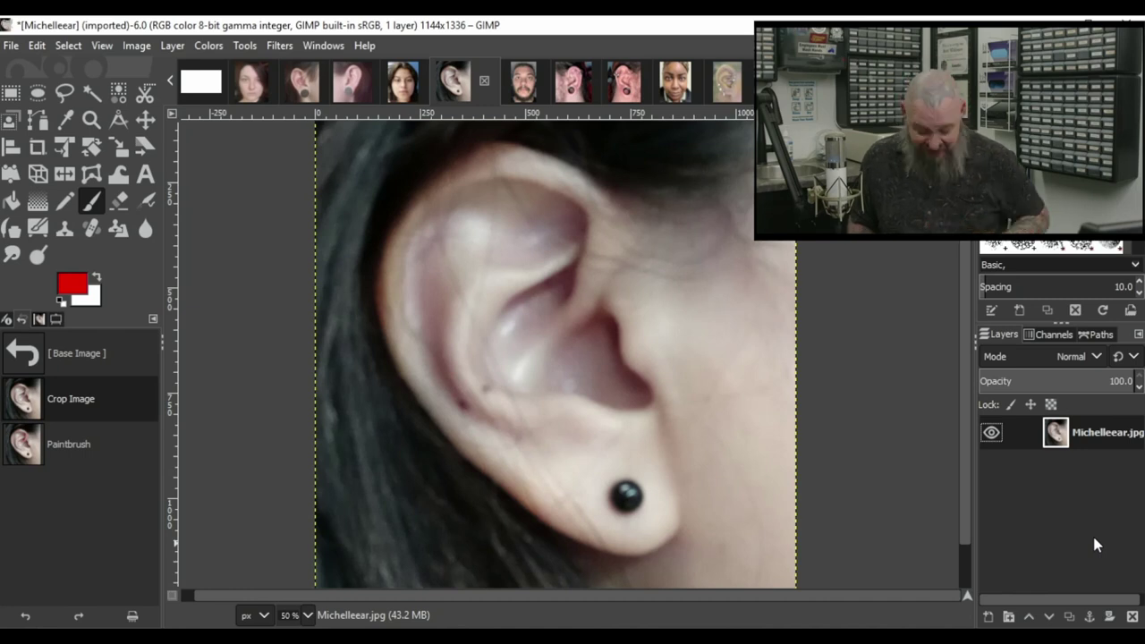
On the ear photo with the black stud, paint two small red circles up the lobe from the stud, and undo both.
left_click(566, 474)
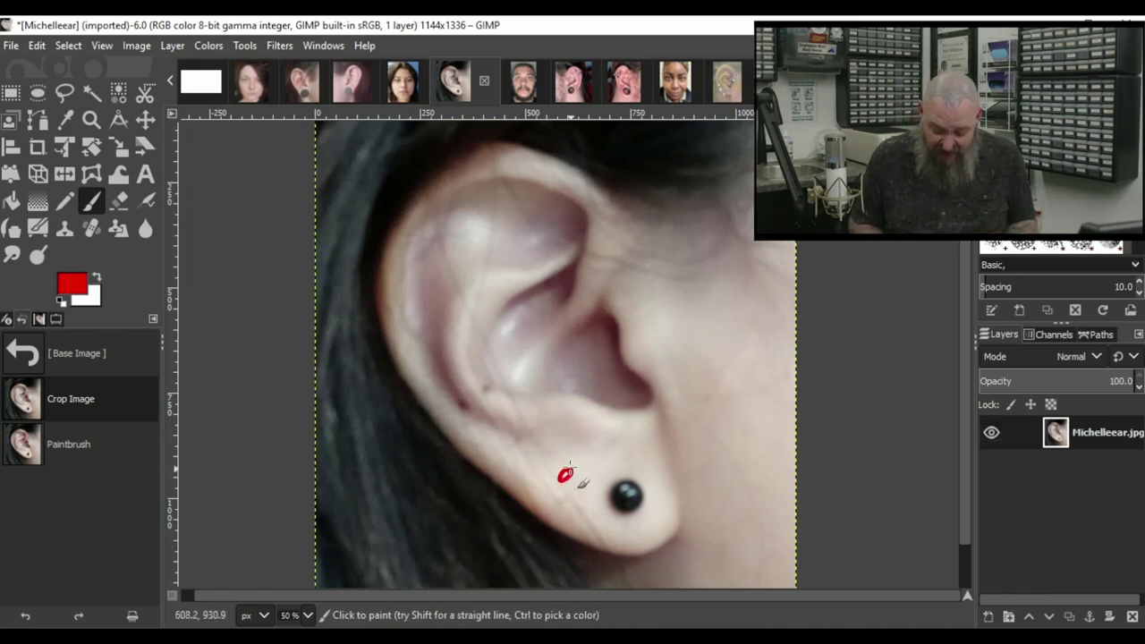
left_click(515, 442)
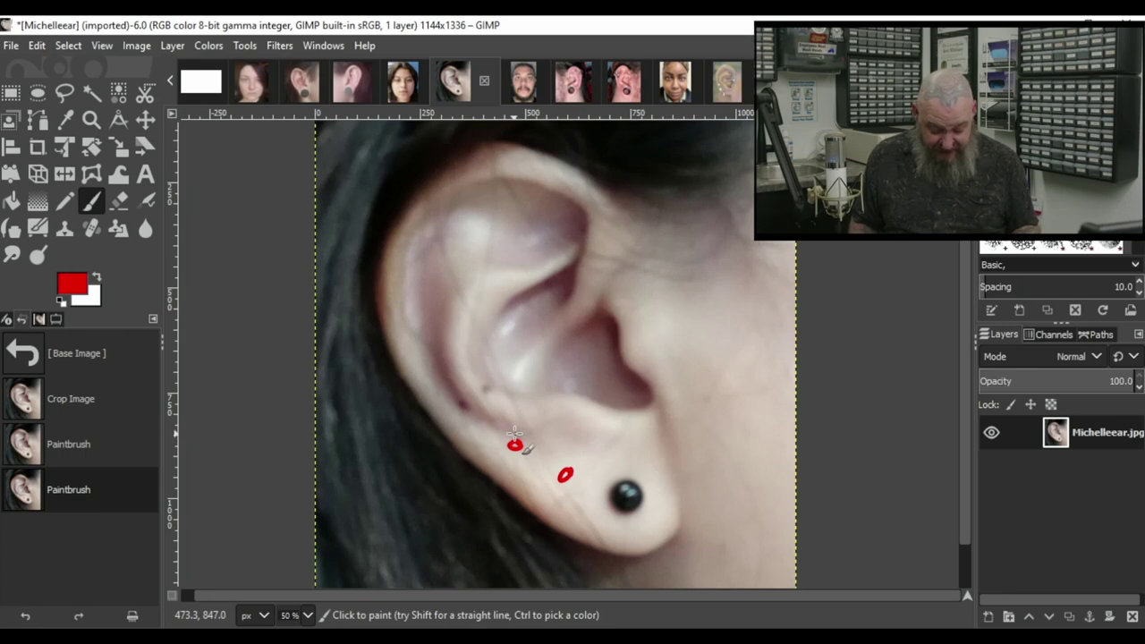
key("ctrl+z")
key("ctrl+z")
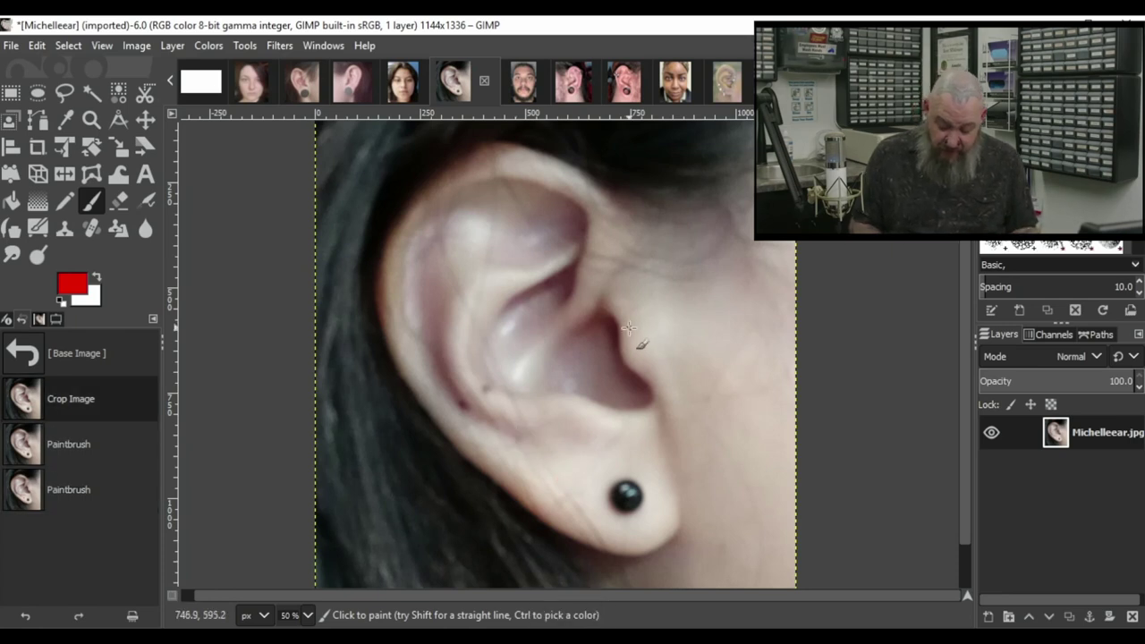
Trace the edge of the tragus with a curved red brush stroke.
mouse_move(623, 323)
left_mouse_down()
mouse_move(620, 362)
mouse_move(660, 386)
left_mouse_up()
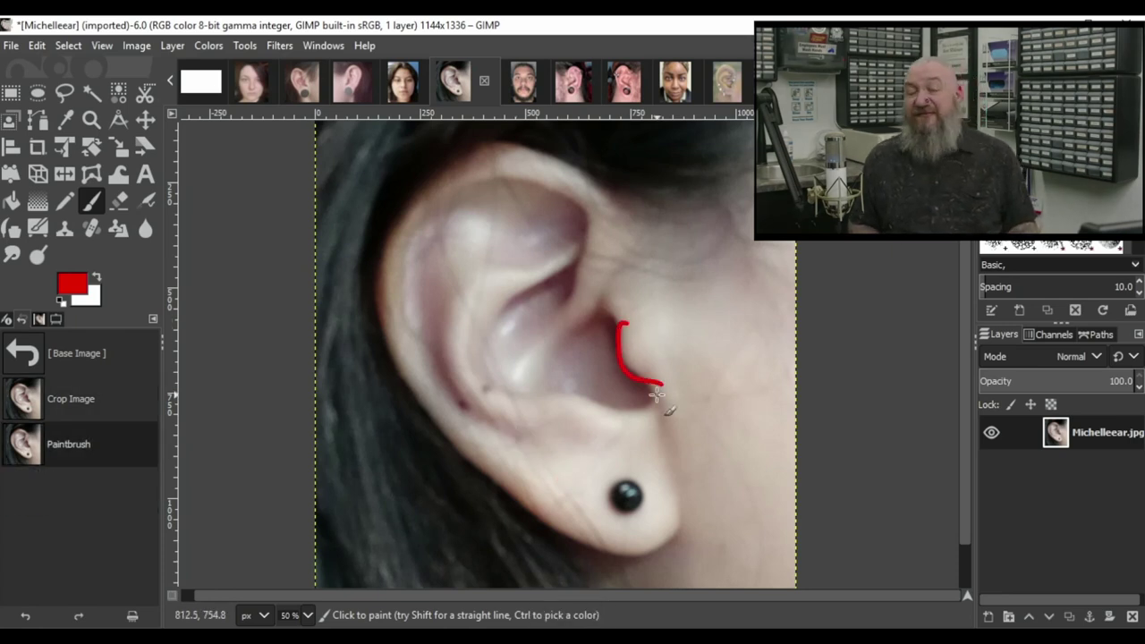
Undo the tragus stroke, and paint a red circle around the inner cartilage fold above the ear canal, undoing it too.
key("ctrl+z")
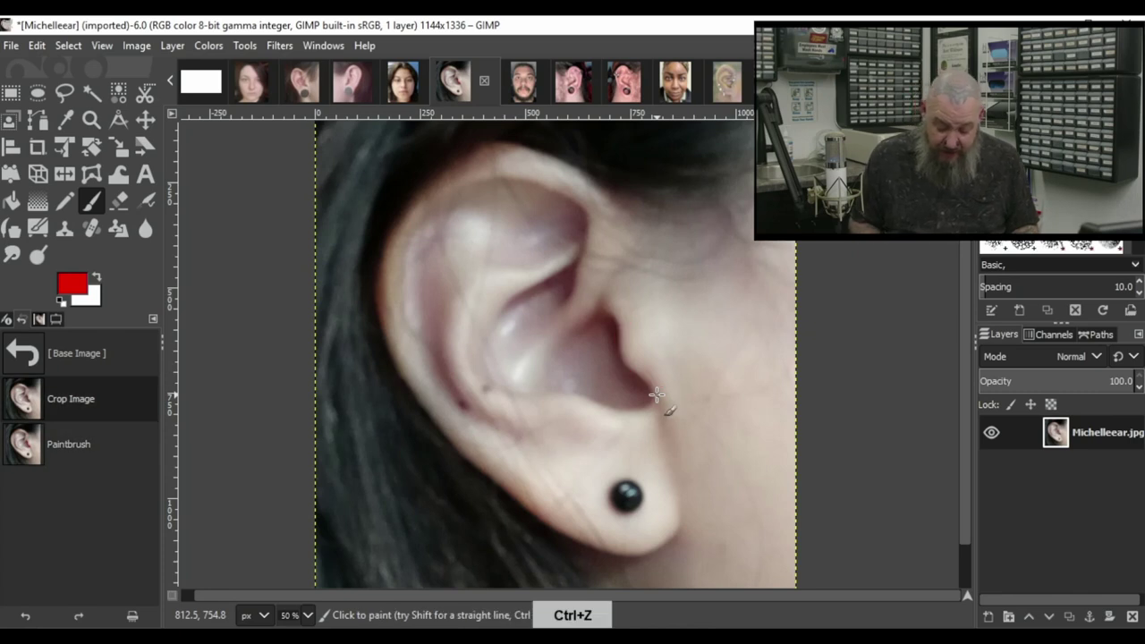
mouse_move(603, 283)
left_mouse_down()
mouse_move(543, 340)
mouse_move(621, 300)
mouse_move(573, 269)
left_mouse_up()
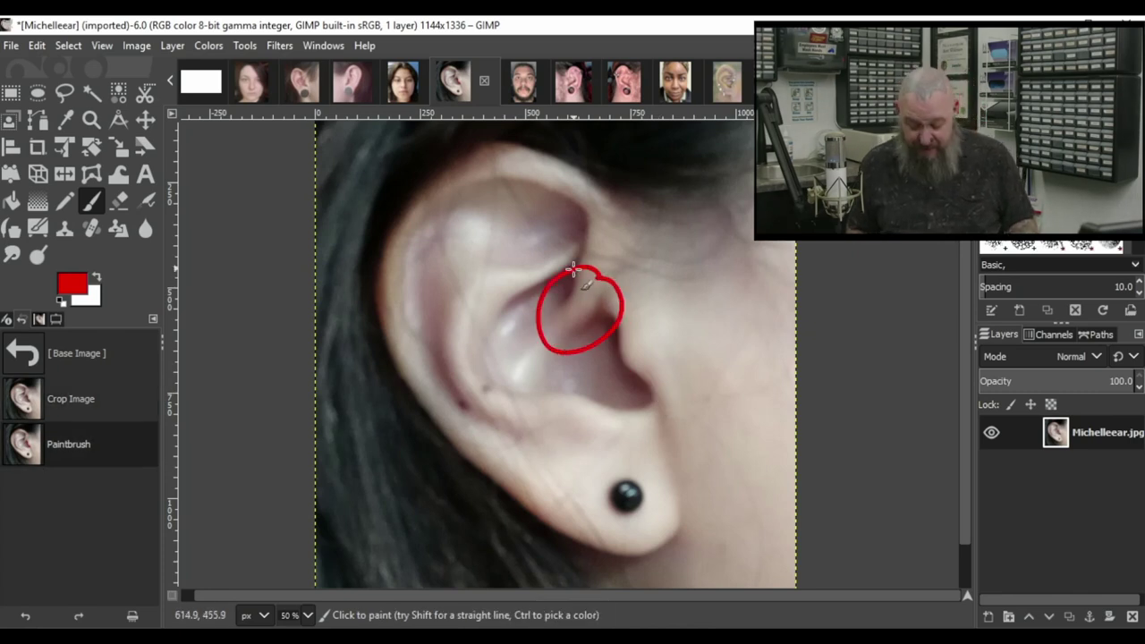
key("ctrl+z")
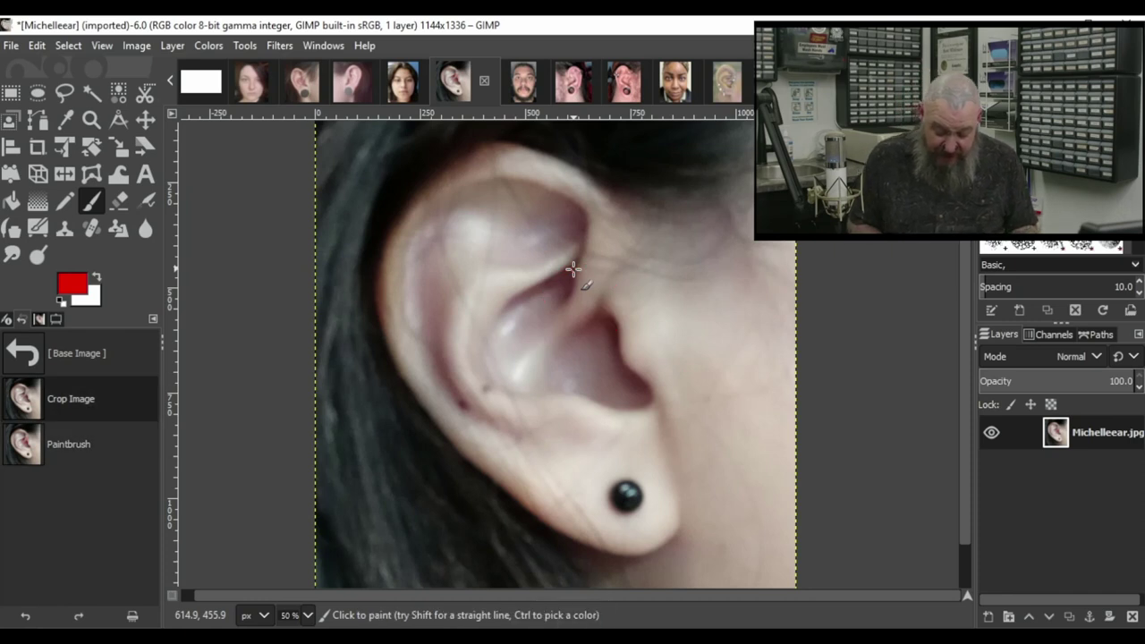
Trace the outer edge of the conch with a curved red stroke, add a second stroke outward across the ear rim, and undo both.
mouse_move(513, 311)
left_mouse_down()
mouse_move(488, 356)
mouse_move(506, 383)
mouse_move(567, 387)
left_mouse_up()
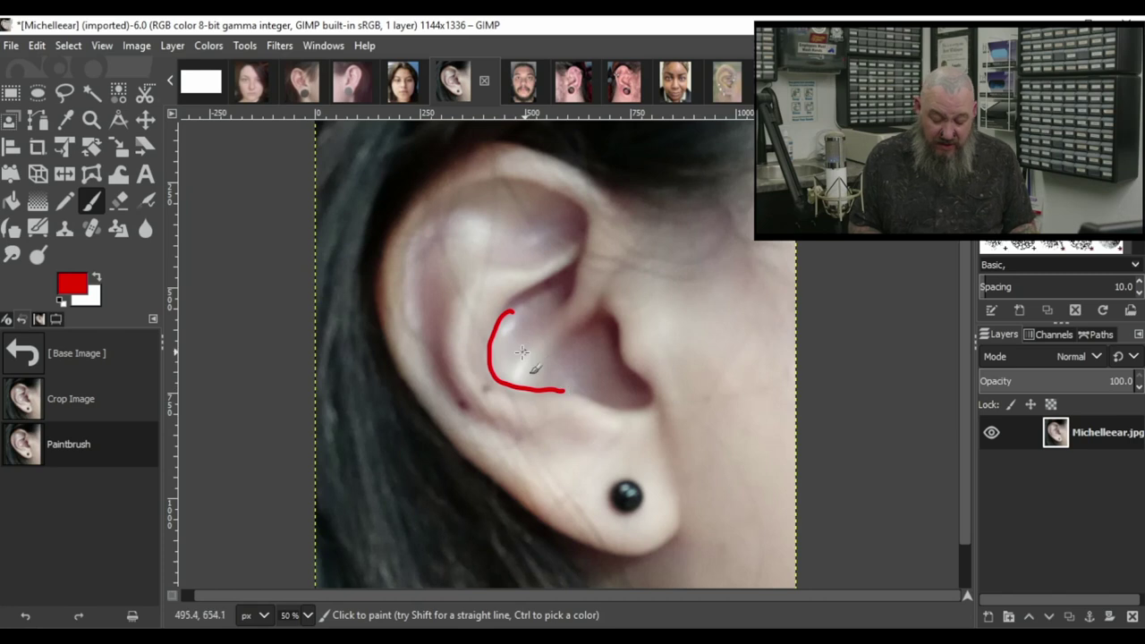
mouse_move(488, 360)
left_mouse_down()
mouse_move(497, 396)
mouse_move(414, 426)
left_mouse_up()
key("ctrl+z")
key("ctrl+z")
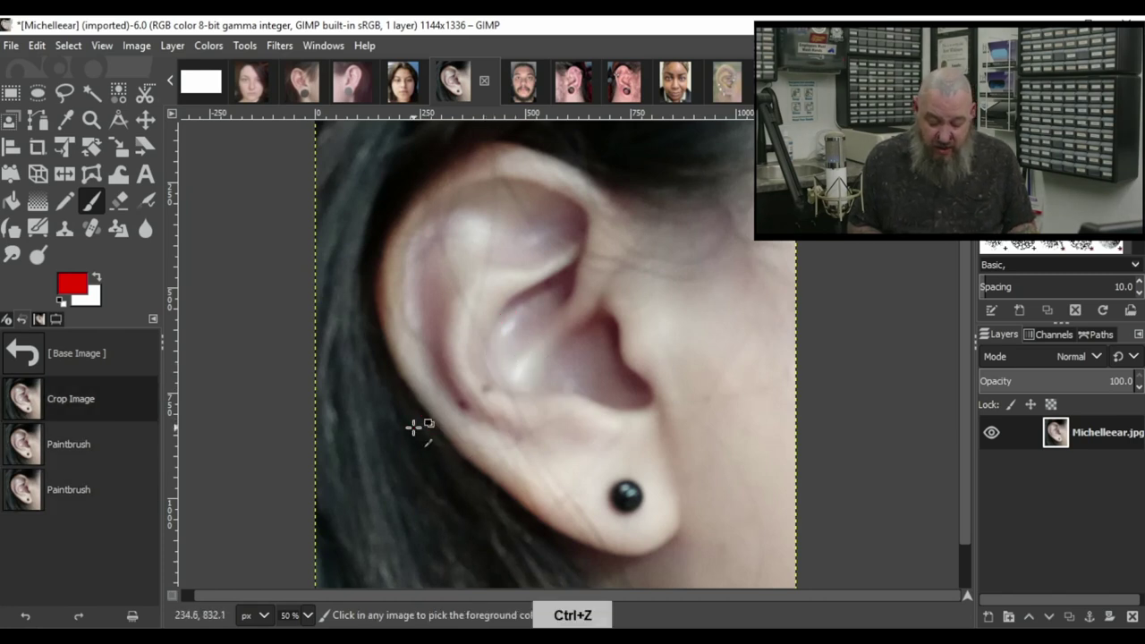
Paint a short red curve along the lower conch edge with four small marks spaced along it, and undo all of them.
left_click_drag(494, 343, 529, 392)
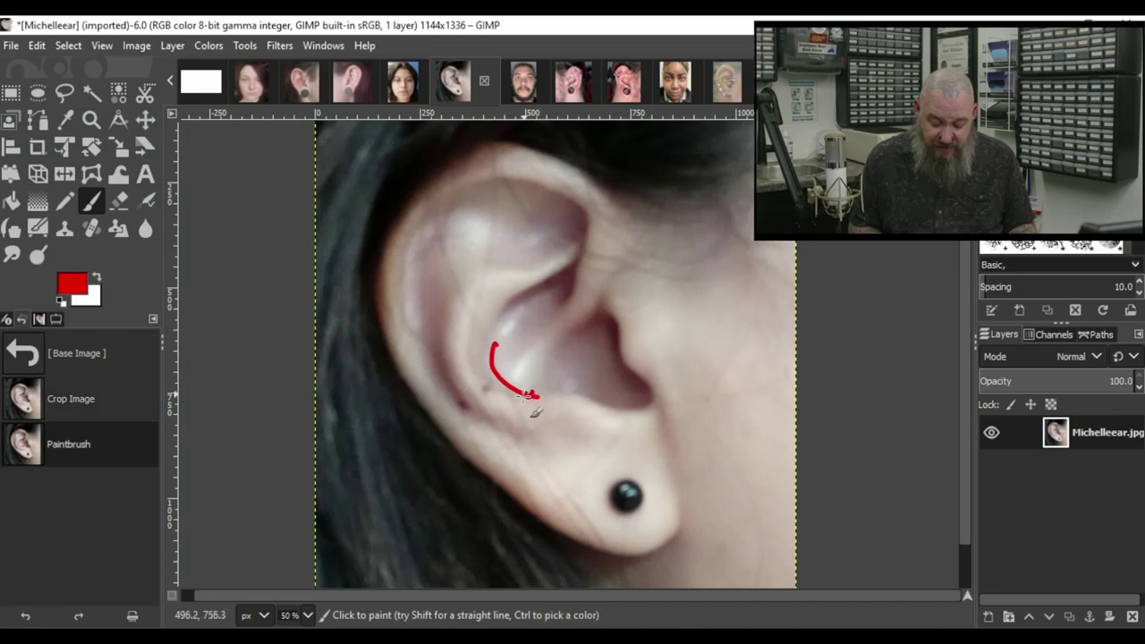
left_click(532, 395)
left_click(505, 383)
left_click(490, 365)
left_click(494, 342)
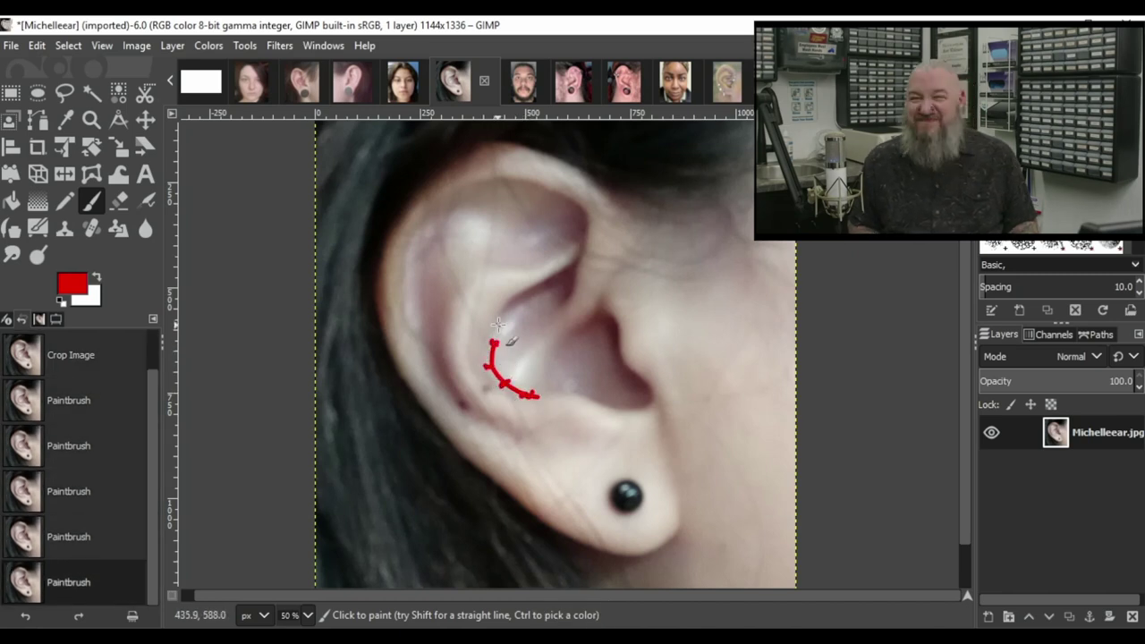
key("ctrl+z")
key("ctrl+z")
key("ctrl+z")
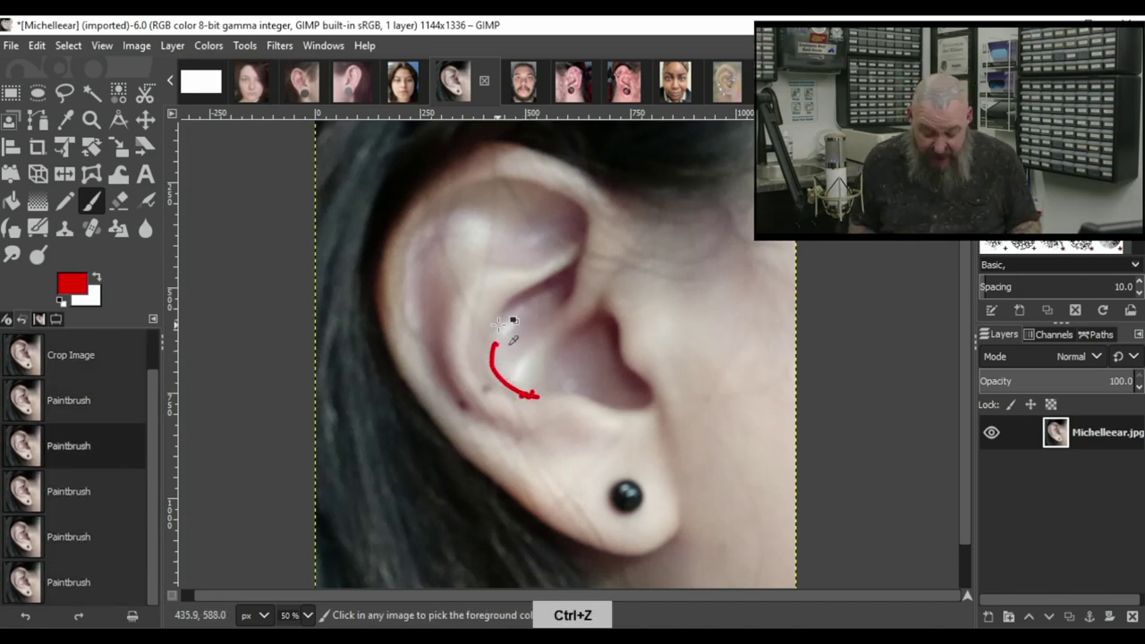
key("ctrl+z")
key("ctrl+z")
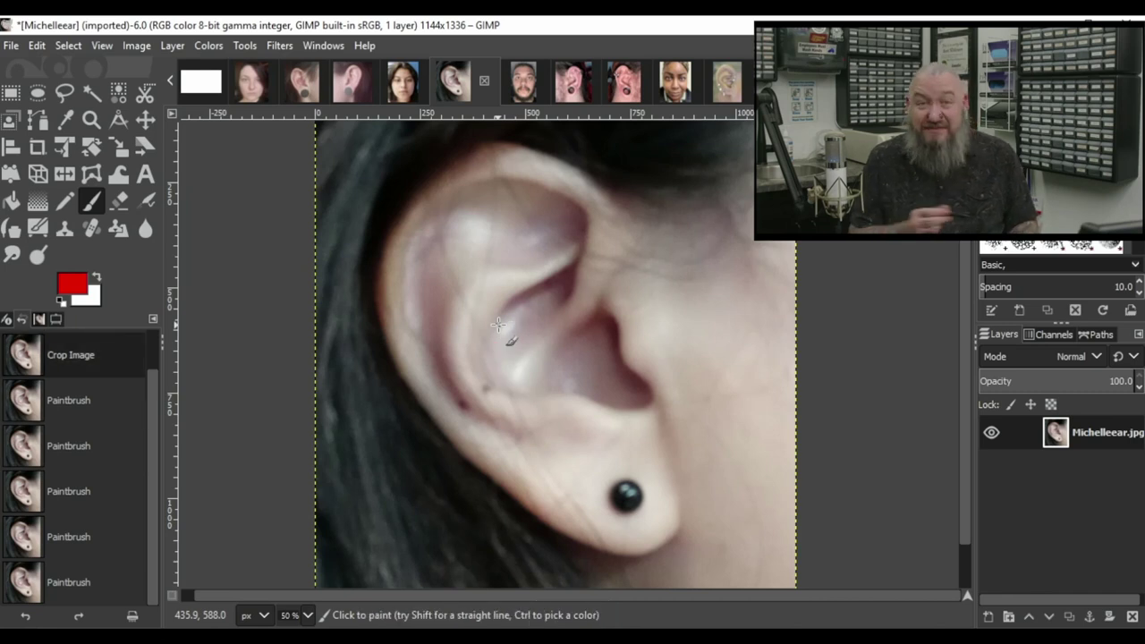
Trace the groove inside the outer ear rim with a long red curve down toward the lobe, and undo it.
mouse_move(433, 234)
left_mouse_down()
mouse_move(417, 260)
mouse_move(417, 332)
mouse_move(458, 396)
mouse_move(498, 419)
left_mouse_up()
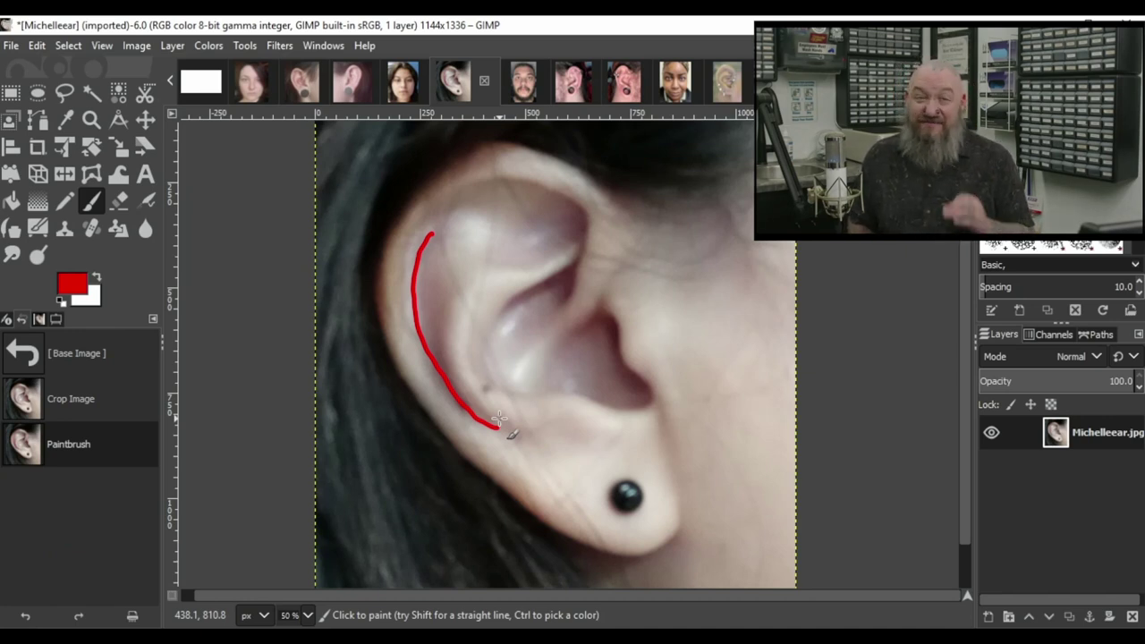
key("ctrl+z")
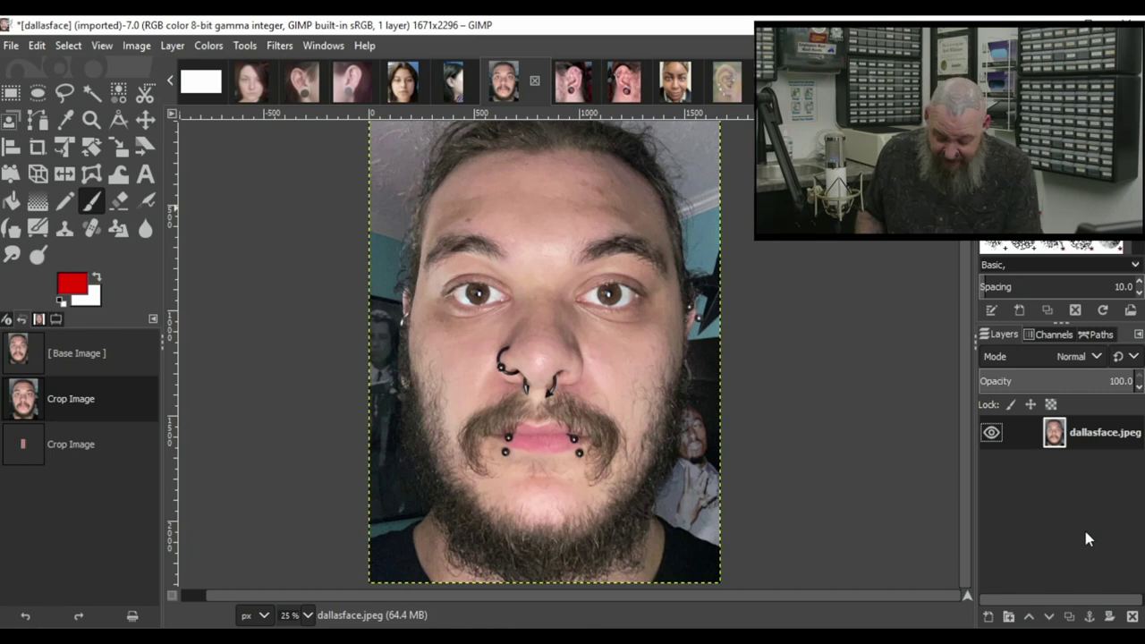
On the bearded man's portrait, circle the nostril without a ring and dot both sides of the upper nose in red, undoing each marking.
mouse_move(581, 343)
left_mouse_down()
mouse_move(562, 377)
mouse_move(582, 340)
left_mouse_up()
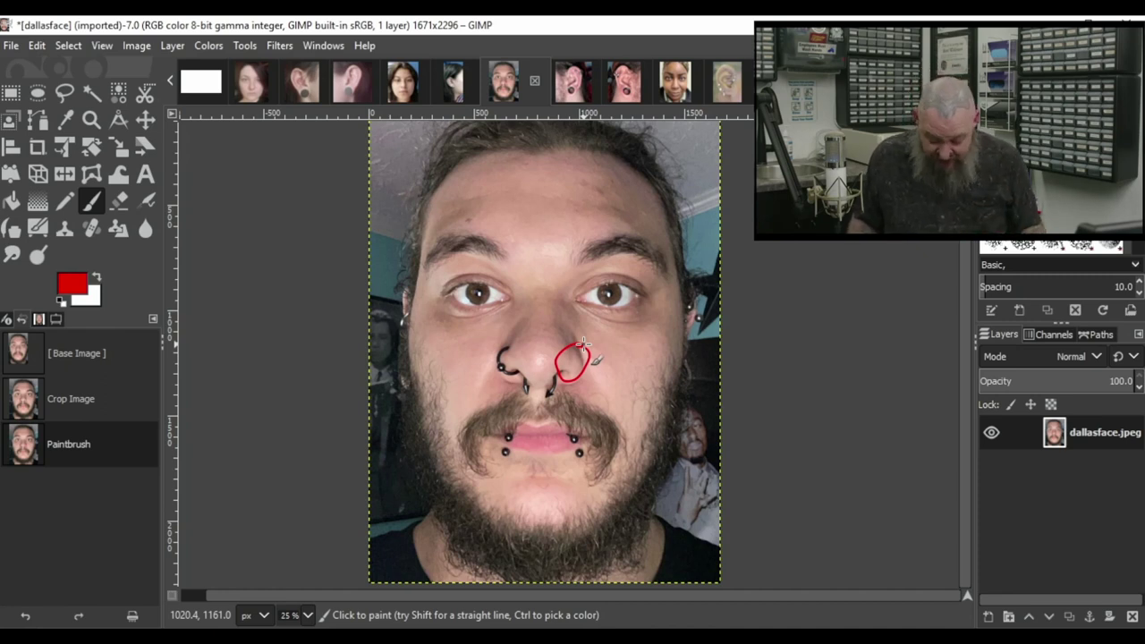
key("ctrl+z")
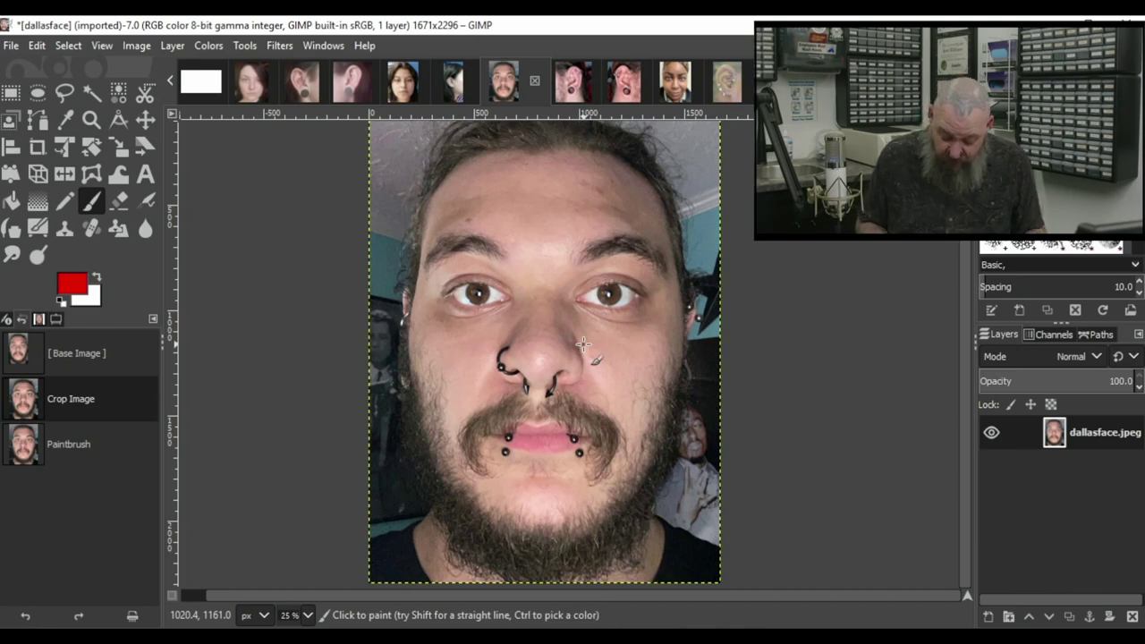
left_click(563, 323)
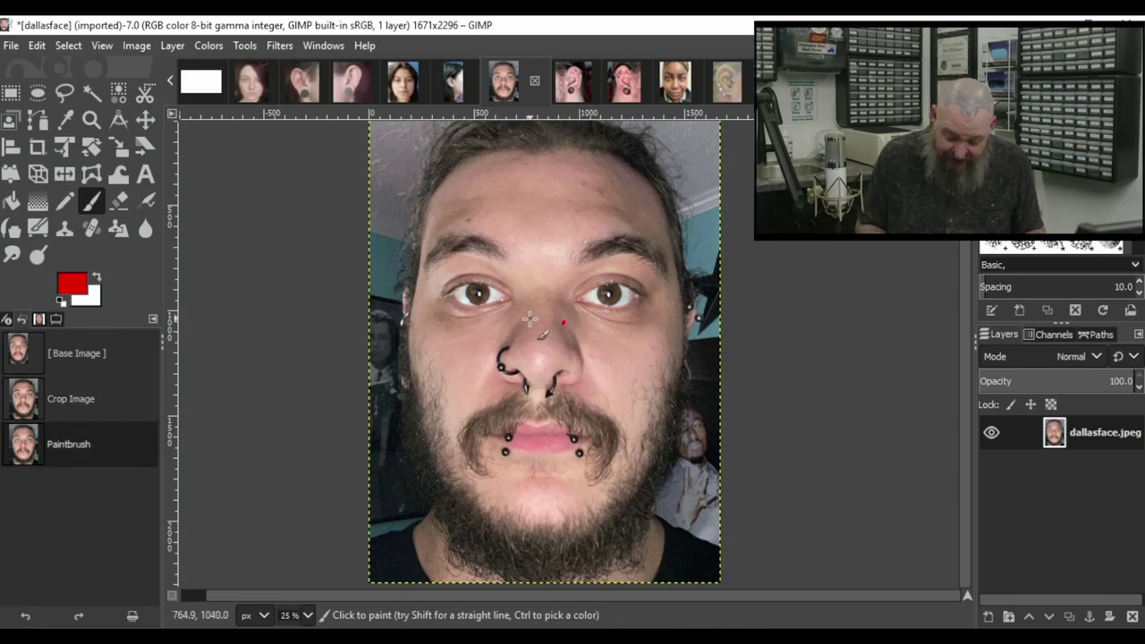
left_click(525, 319)
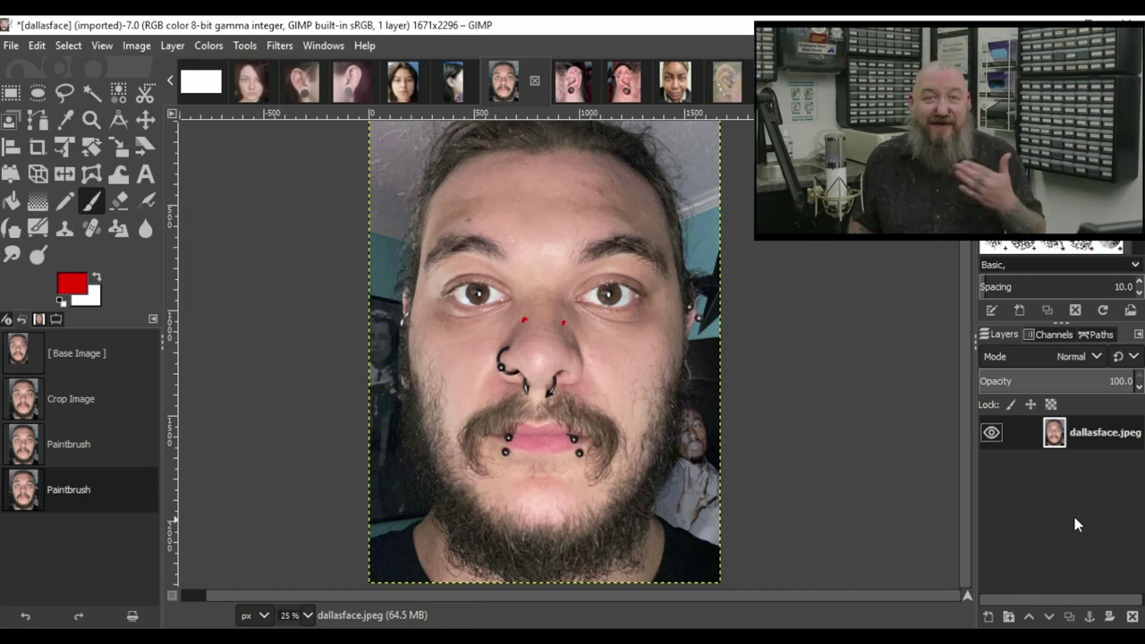
key("ctrl+z")
key("ctrl+z")
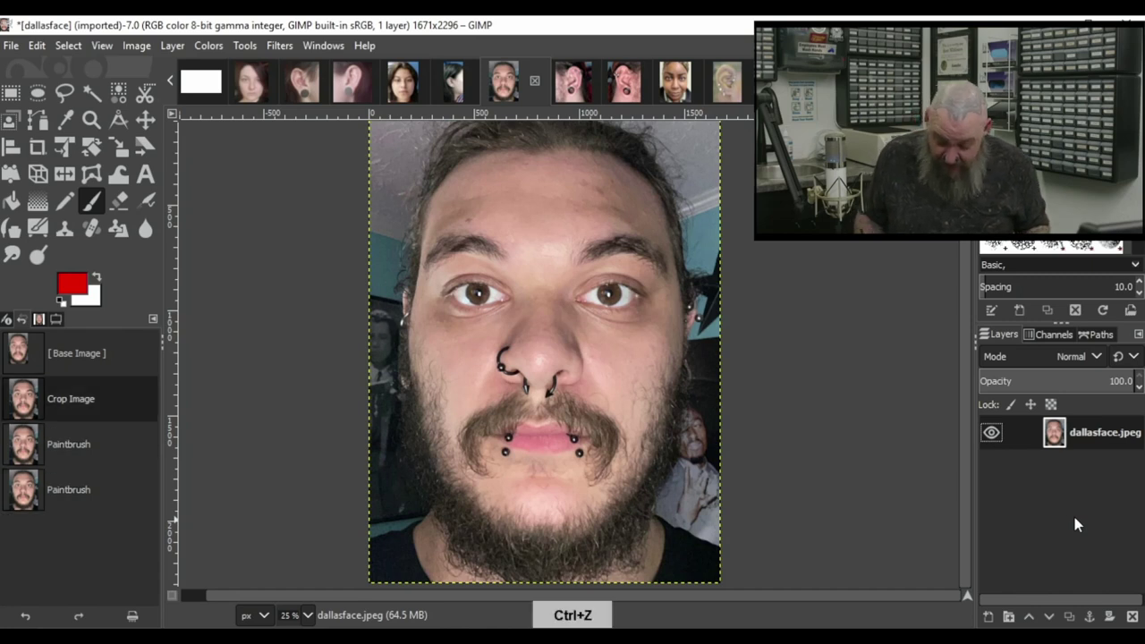
Paint vertical red barbell marks with end dots through both eyebrows, and undo all the eyebrow markings.
left_click(662, 260)
key("ctrl+z")
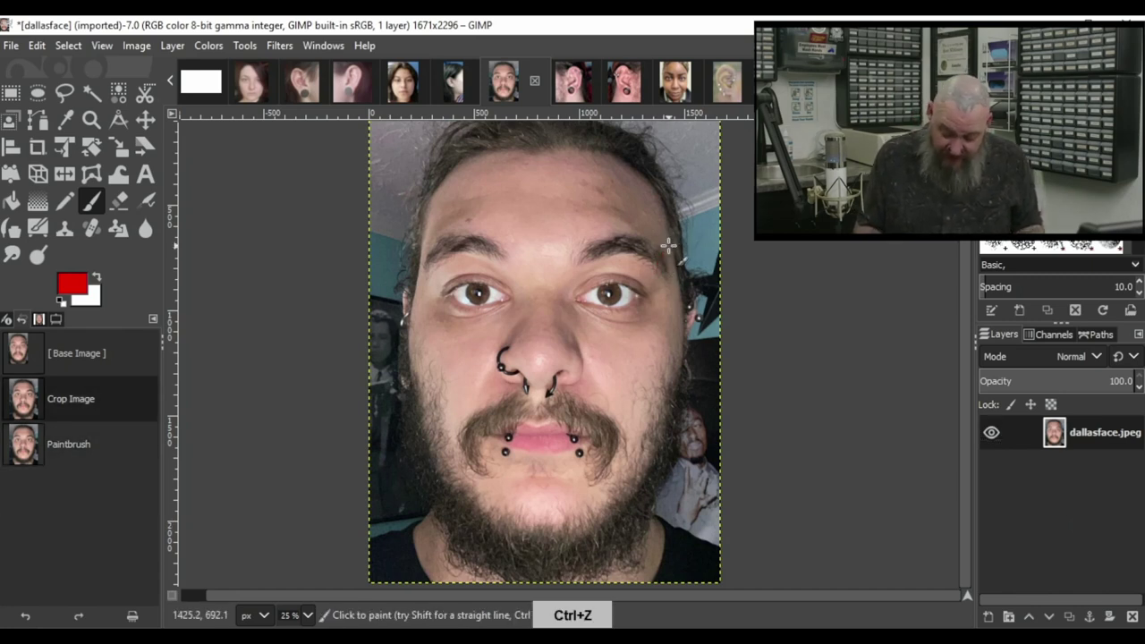
left_click_drag(618, 234, 620, 261)
left_click_drag(612, 228, 617, 230)
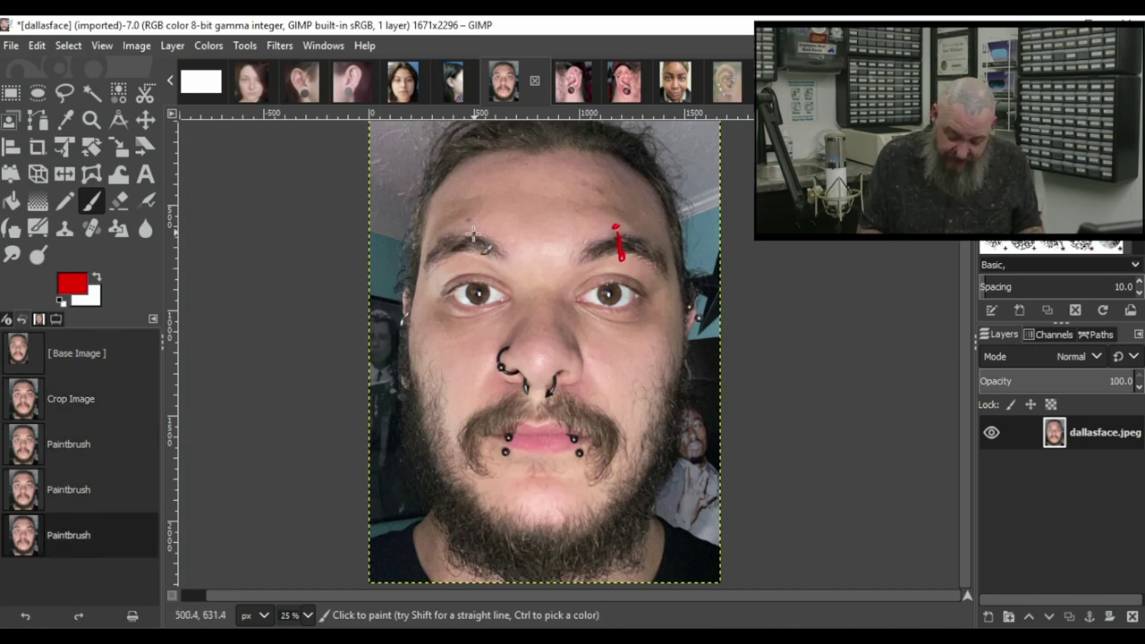
mouse_move(474, 235)
left_mouse_down()
mouse_move(479, 258)
mouse_move(469, 265)
mouse_move(475, 217)
left_mouse_up()
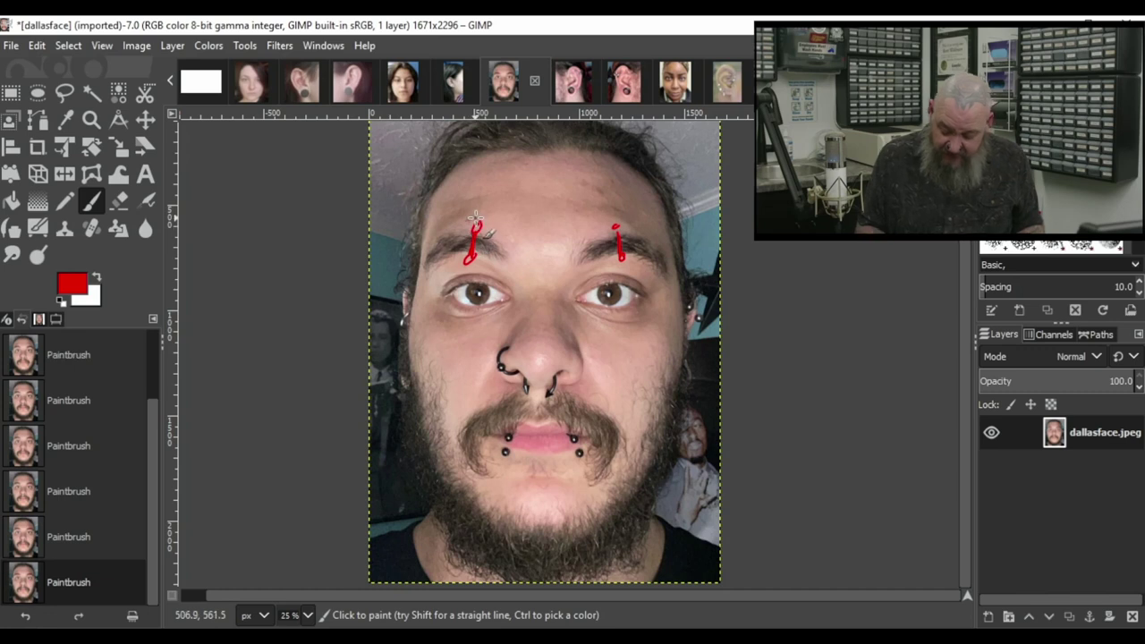
key("ctrl+z")
key("ctrl+z")
key("ctrl+z")
key("ctrl+z")
key("ctrl+z")
key("ctrl+z")
key("ctrl+z")
key("ctrl+z")
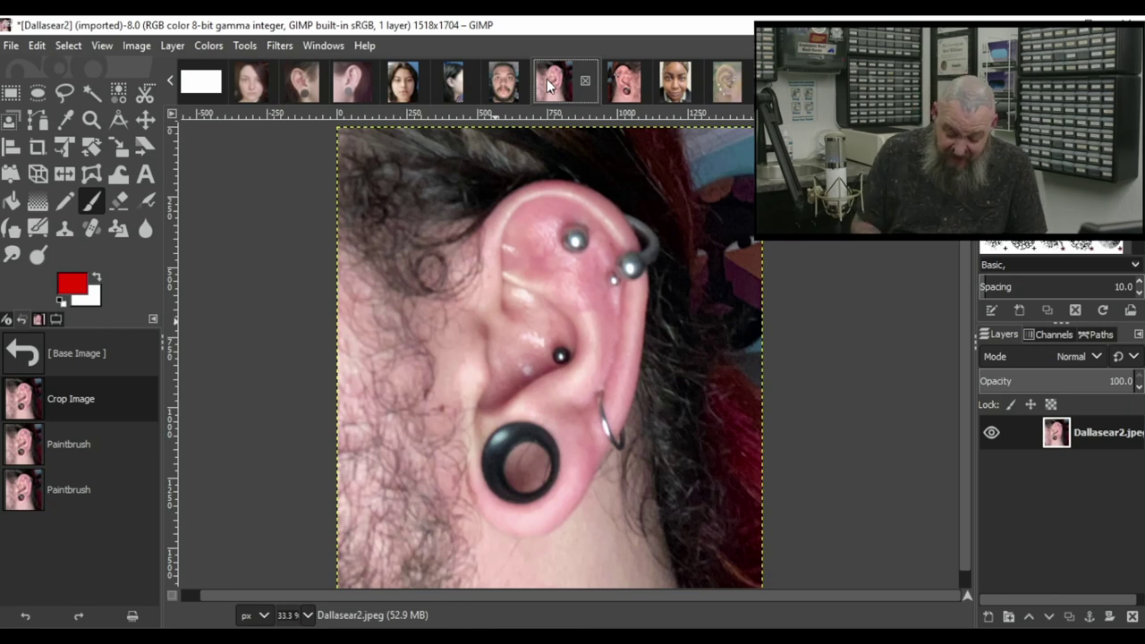
On the ear photo with the black conch stud, paint a large red circle around the upper-ear jewelry, and undo it.
left_click(624, 91)
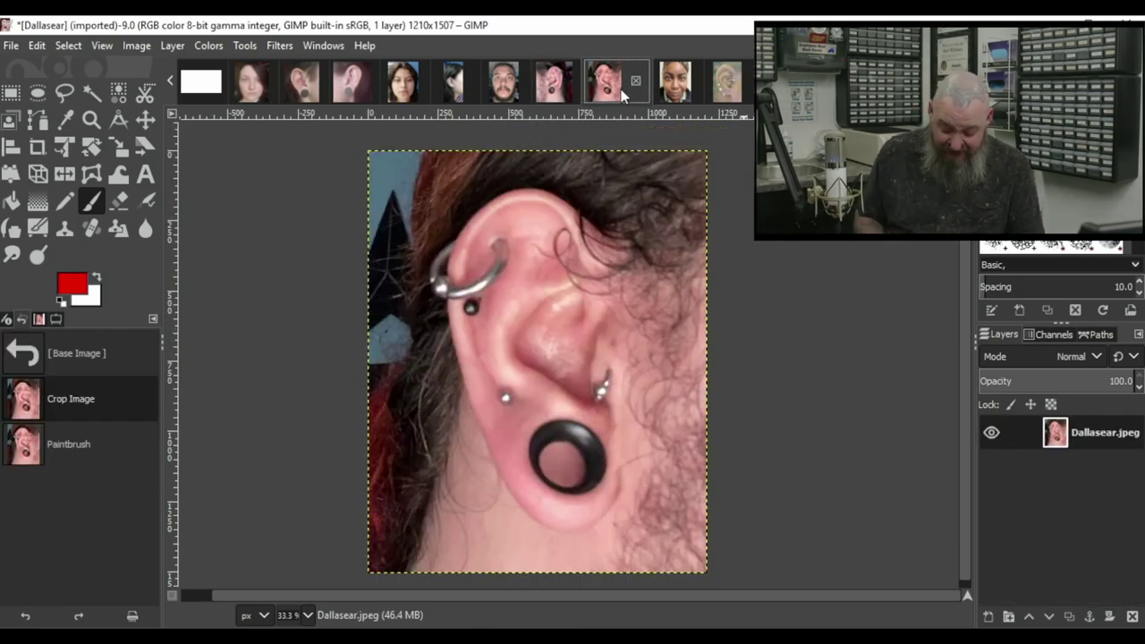
left_click(555, 86)
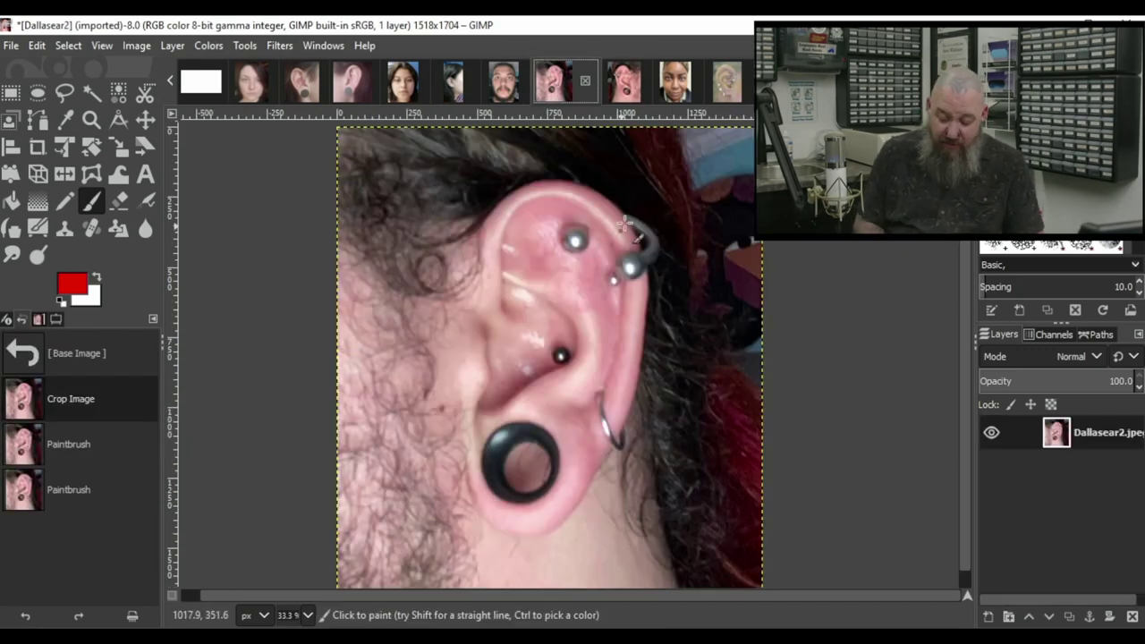
mouse_move(642, 190)
left_mouse_down()
mouse_move(581, 190)
mouse_move(604, 298)
mouse_move(633, 188)
left_mouse_up()
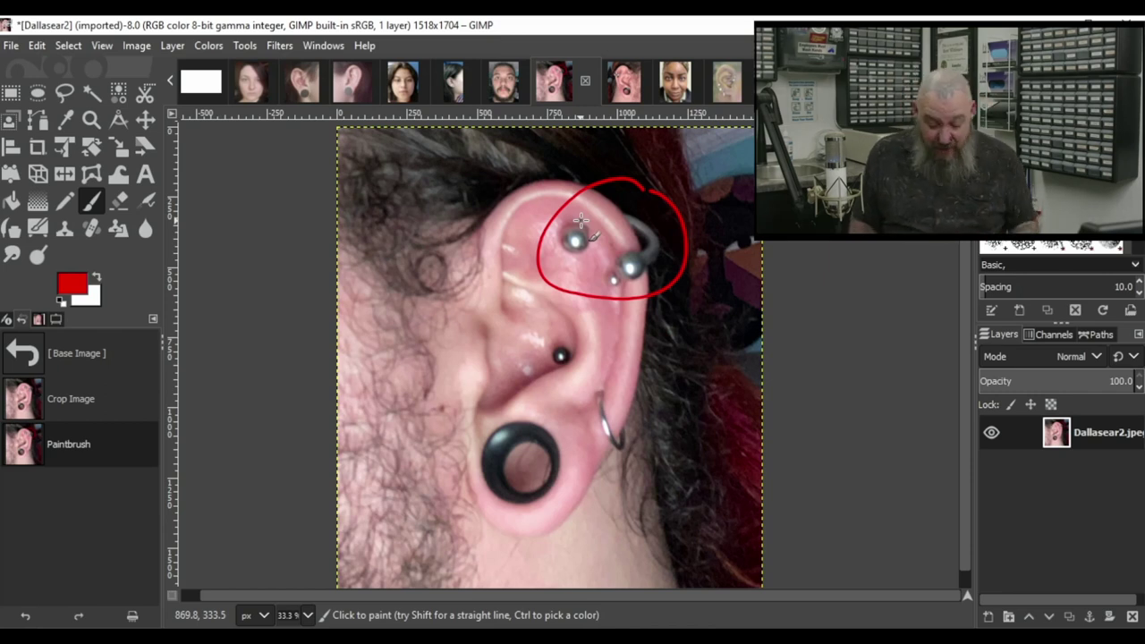
key("ctrl+z")
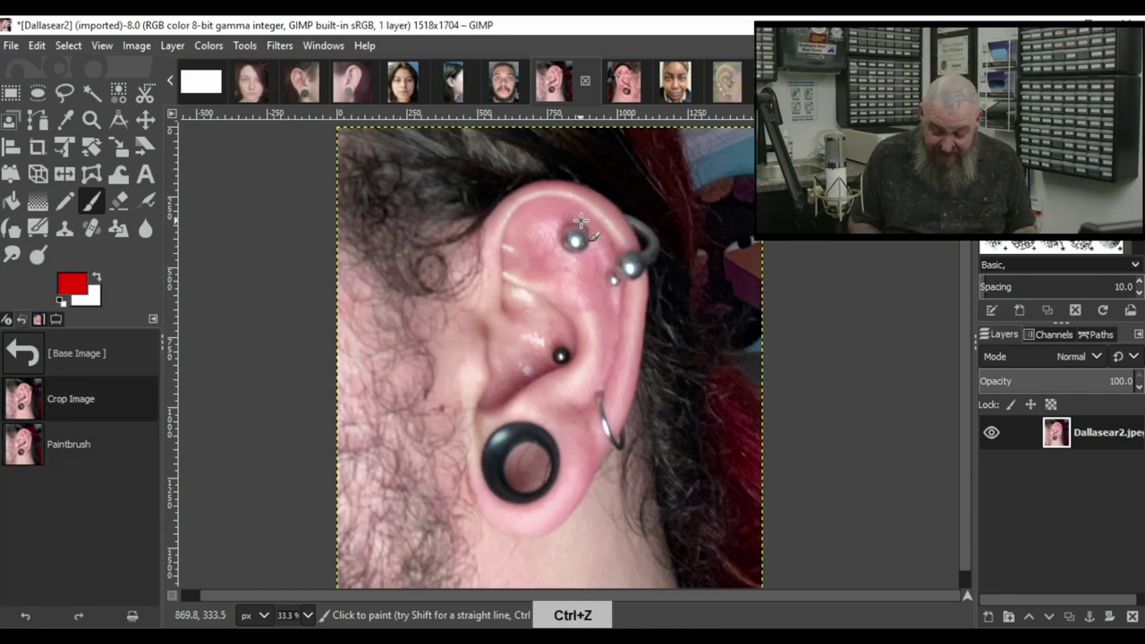
Circle the small stud beside the rim ring and the large ball in the upper ear in red, undoing each circle.
mouse_move(615, 274)
left_mouse_down()
mouse_move(606, 288)
mouse_move(624, 271)
left_mouse_up()
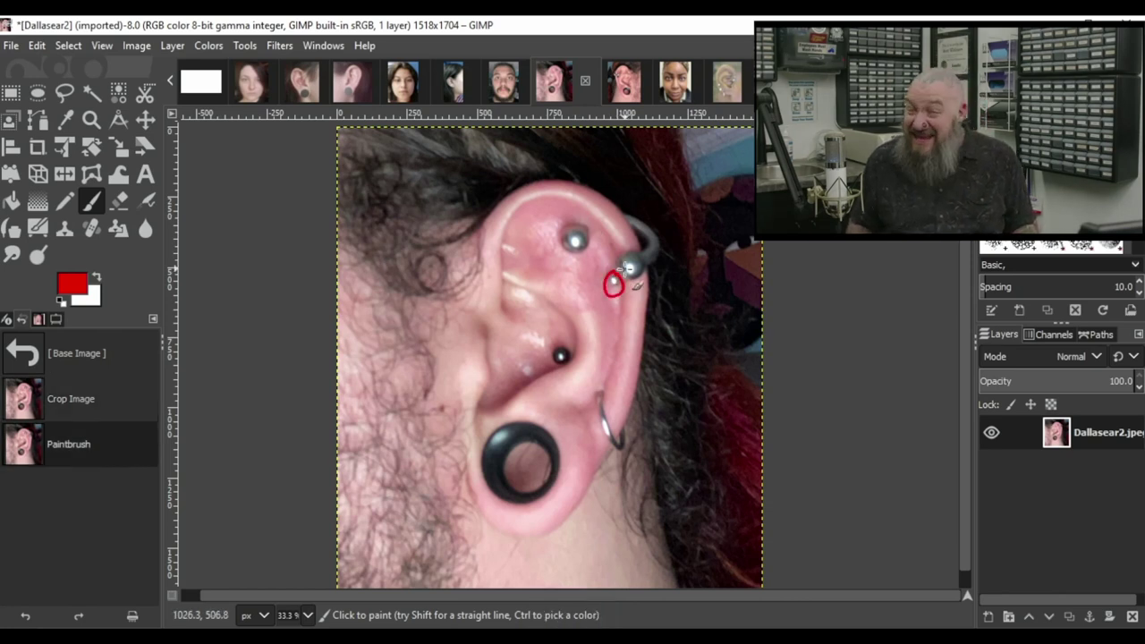
key("ctrl+z")
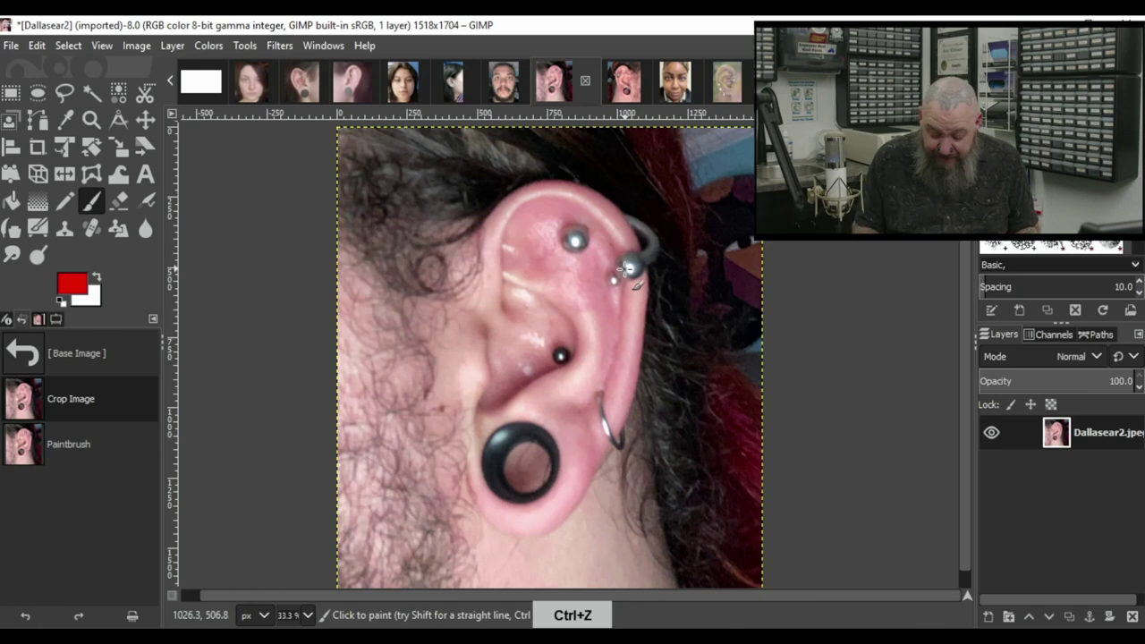
mouse_move(576, 221)
left_mouse_down()
mouse_move(579, 259)
mouse_move(578, 222)
left_mouse_up()
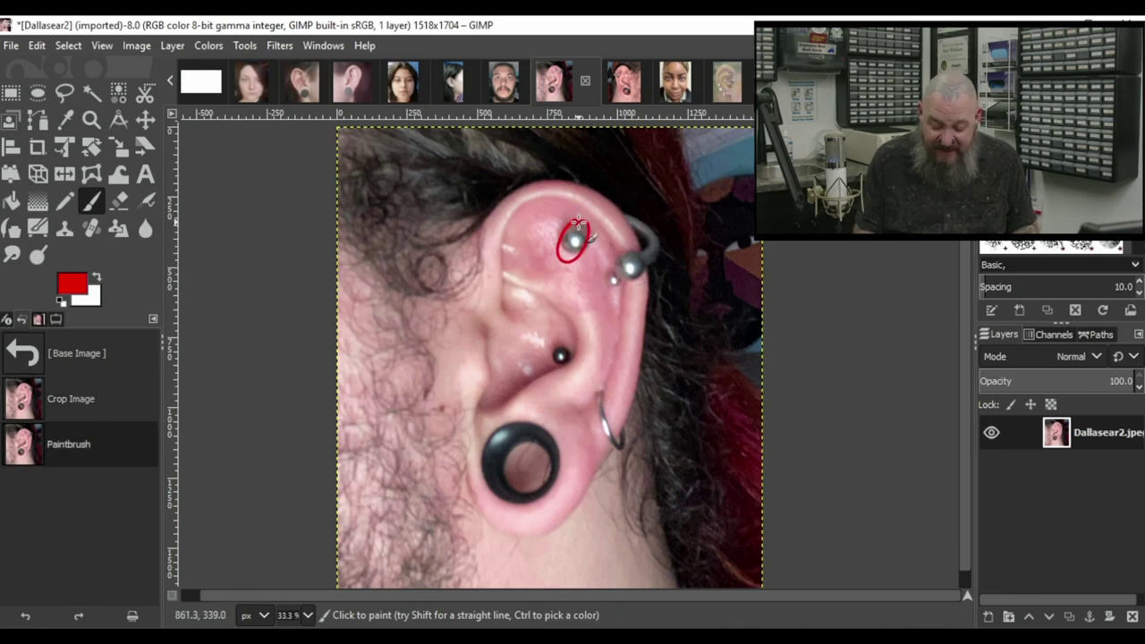
key("ctrl+z")
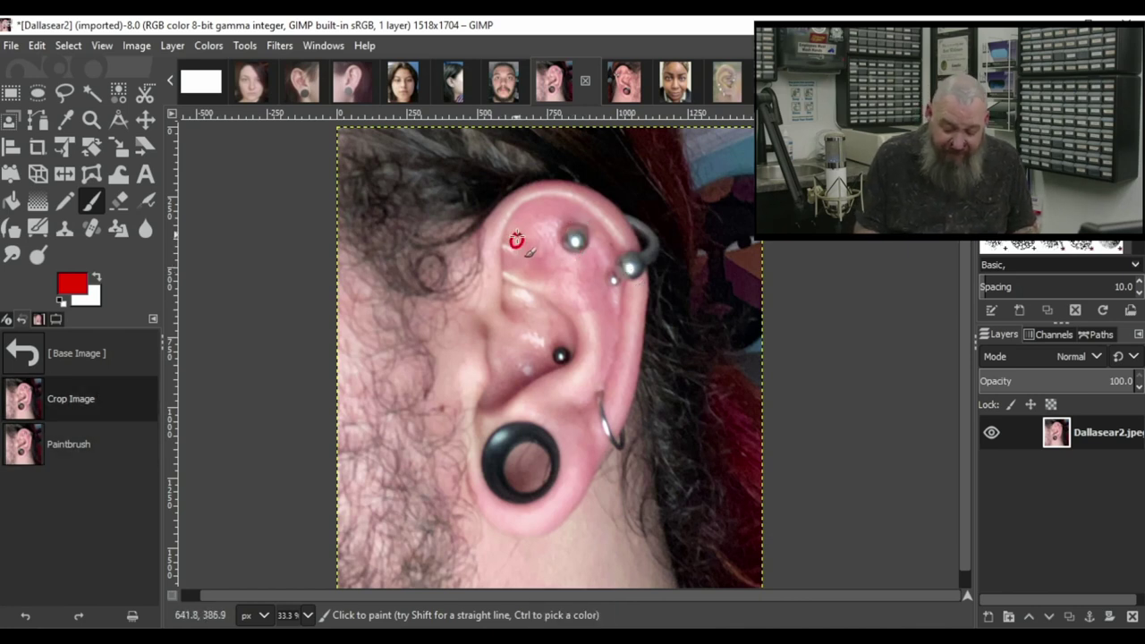
Paint a small red circle in the upper front of the ear and a line from it past the ball to the small stud, undoing both.
key("ctrl+y")
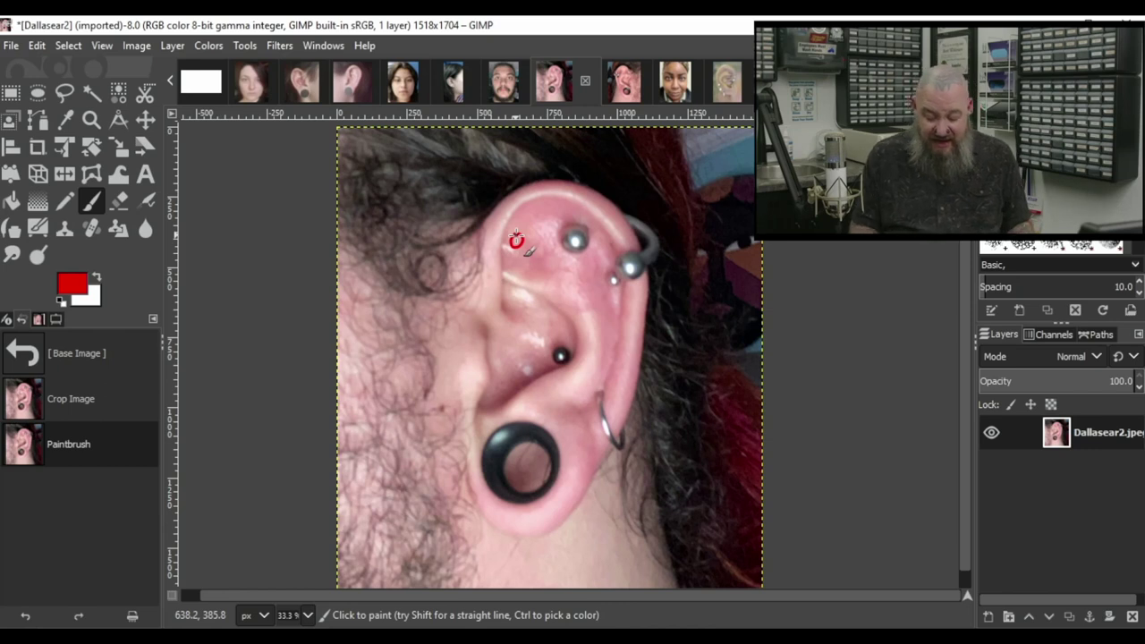
mouse_move(516, 240)
left_mouse_down()
mouse_move(570, 226)
mouse_move(617, 277)
left_mouse_up()
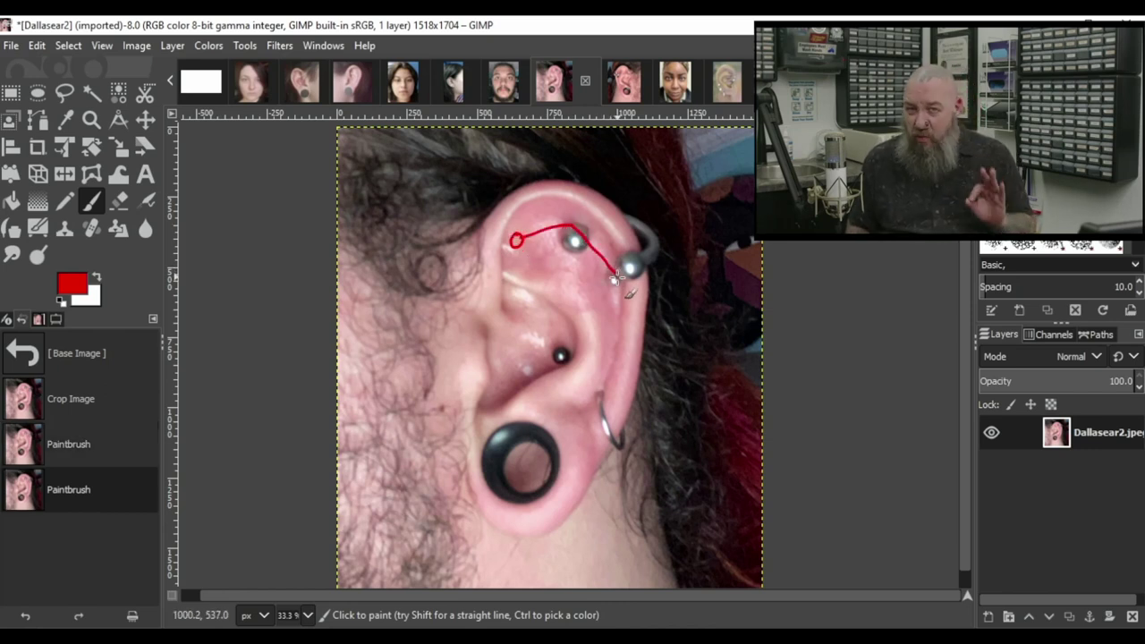
key("ctrl+z")
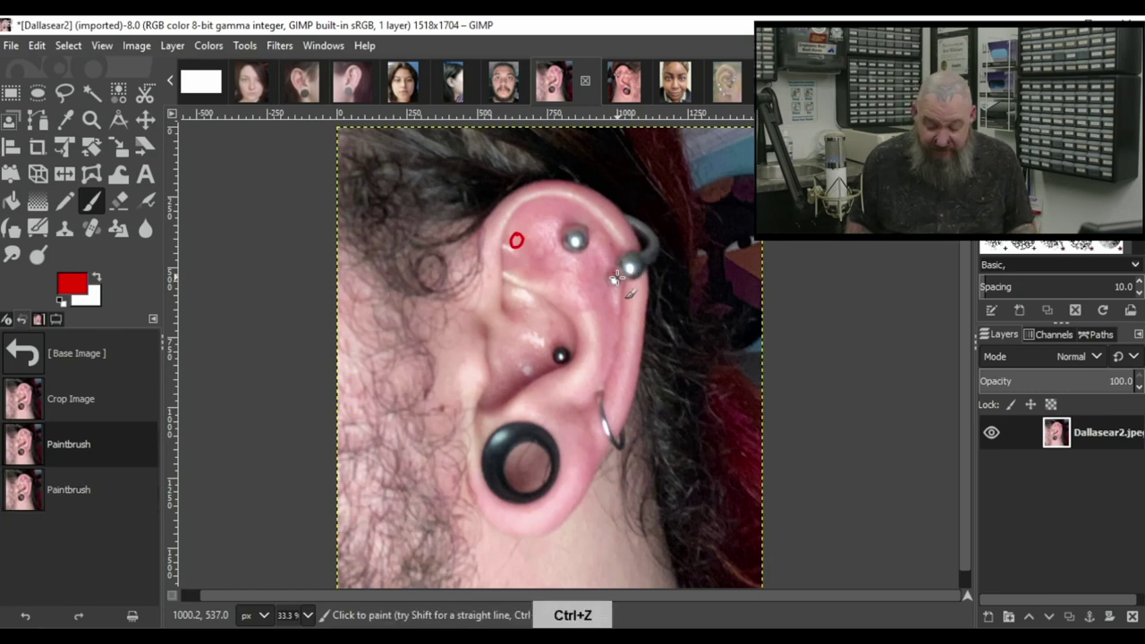
key("ctrl+z")
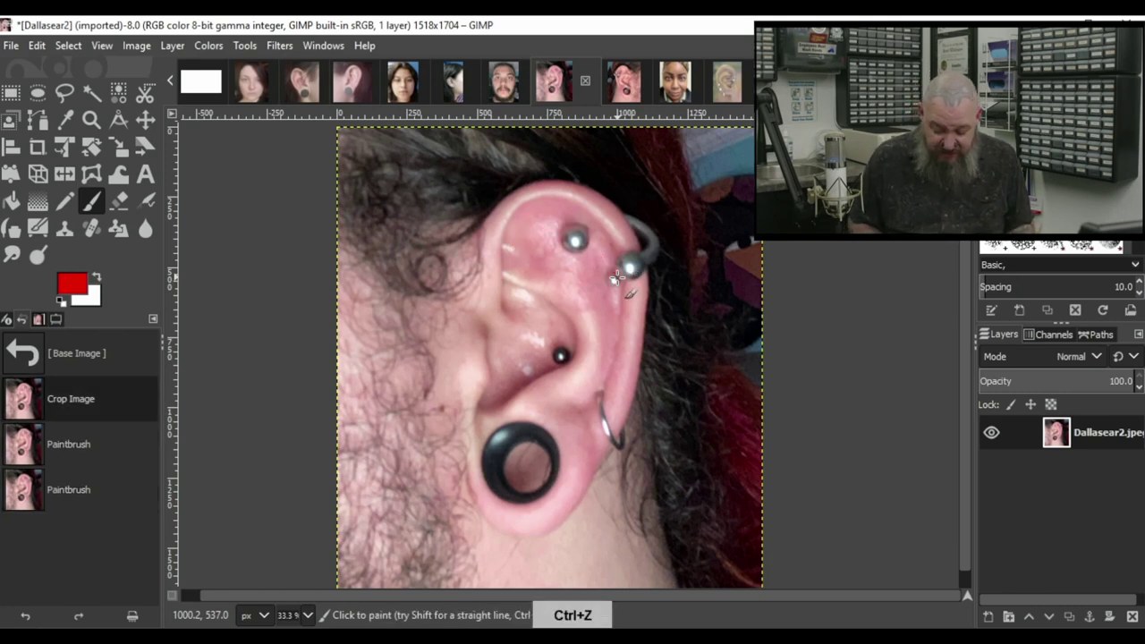
Mark the black conch stud in red and paint a small red circle just above it, and undo both marks.
left_click(561, 355)
mouse_move(569, 327)
left_mouse_down()
mouse_move(563, 341)
mouse_move(569, 328)
left_mouse_up()
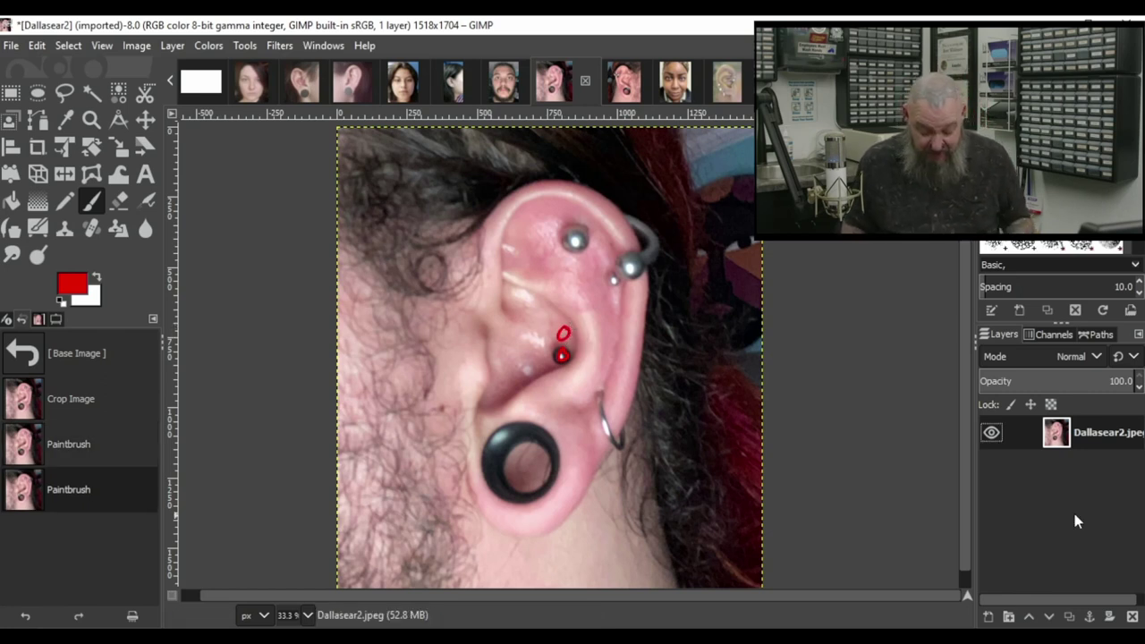
key("ctrl+z")
key("ctrl+z")
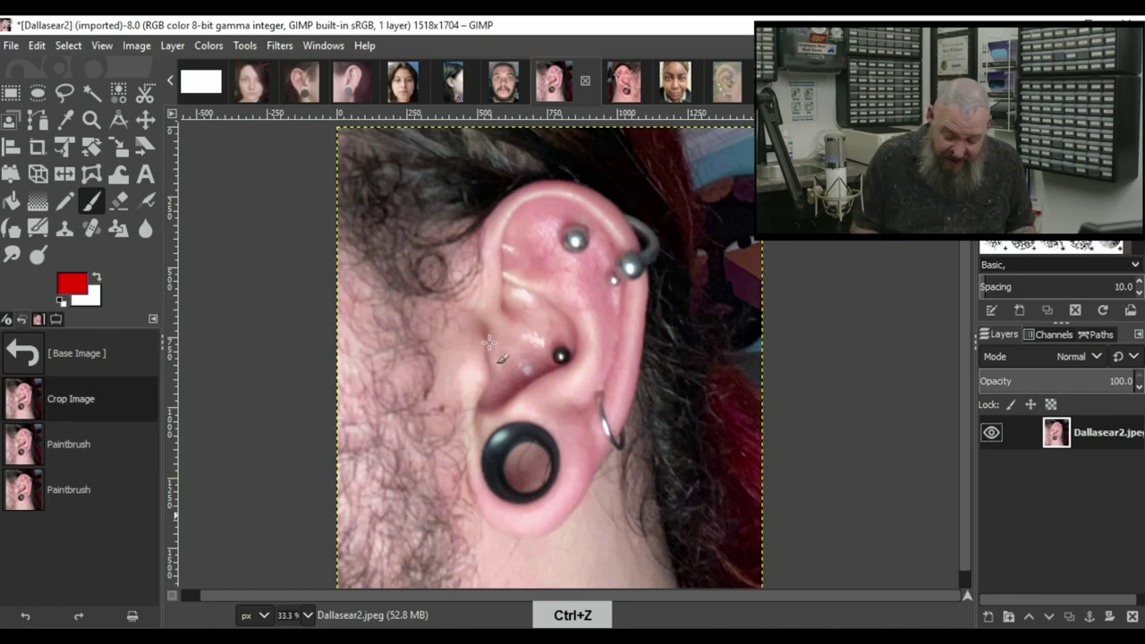
Trace the tragus edge with a red brush stroke on the ear photo with the black conch stud.
left_click_drag(486, 343, 484, 395)
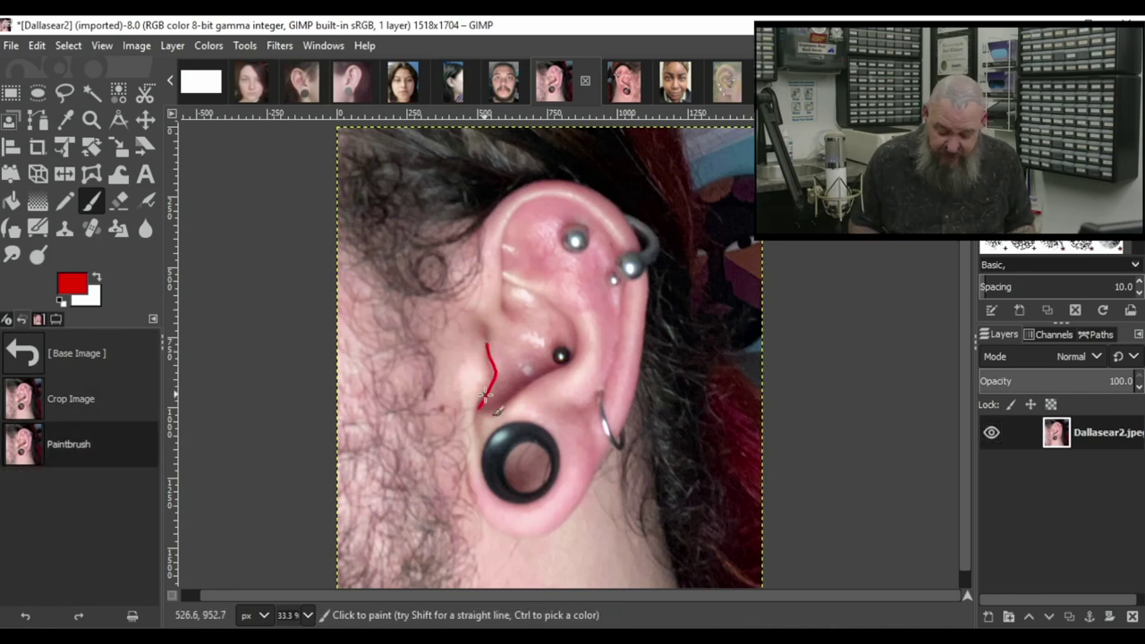
Undo the red tragus stroke and paint a short red mark on the front inner fold of the ear.
key("ctrl+z")
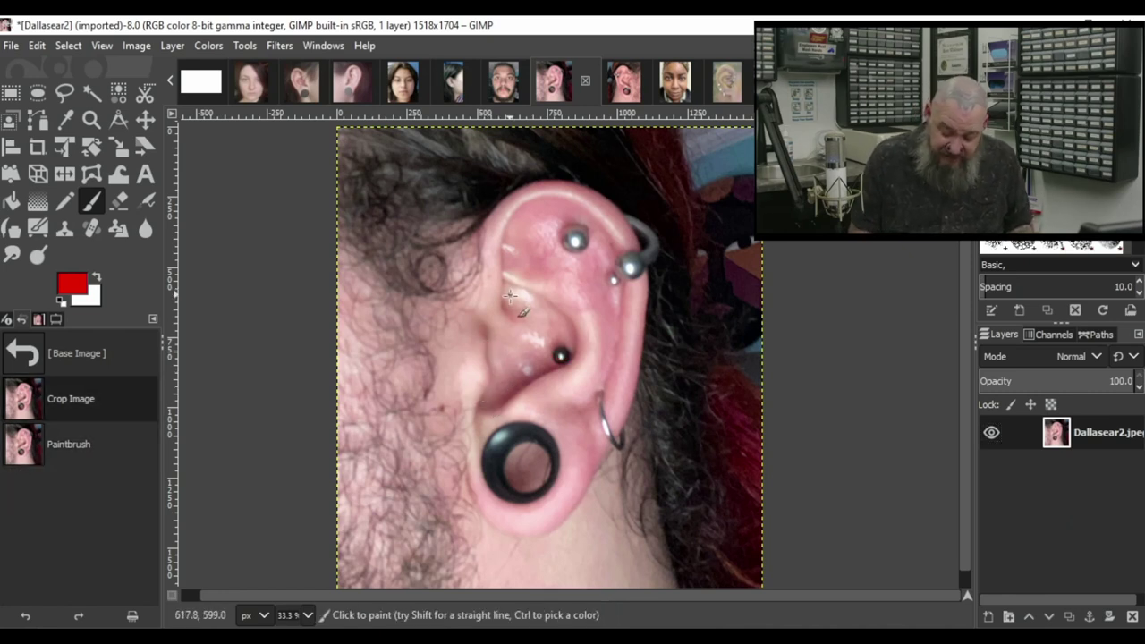
mouse_move(501, 292)
left_mouse_down()
mouse_move(478, 329)
mouse_move(497, 299)
left_mouse_up()
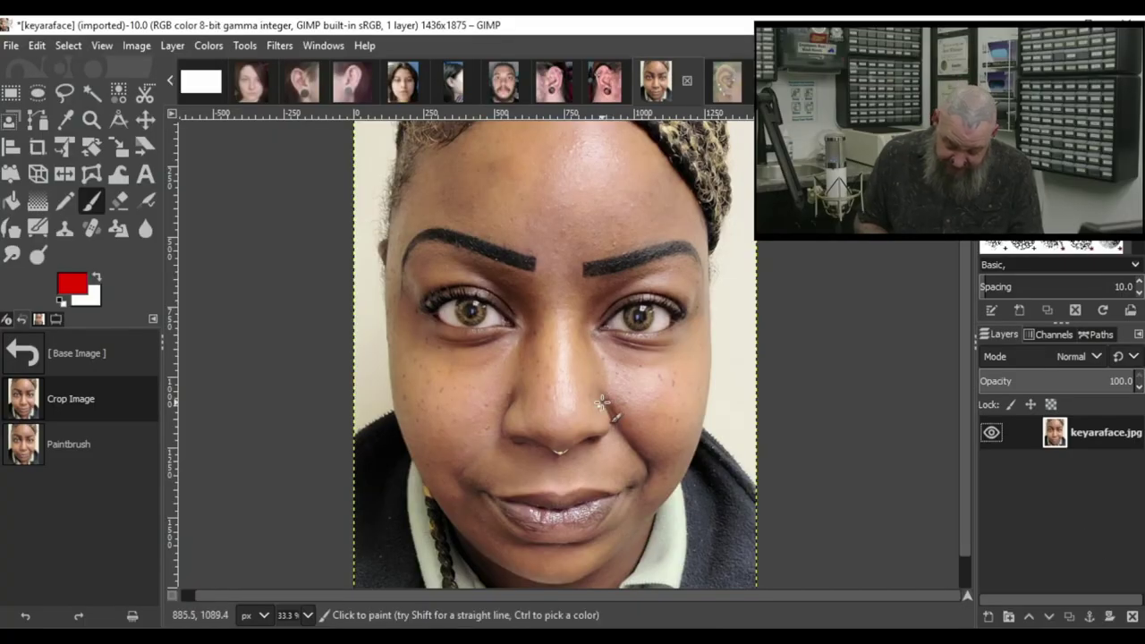
On the portrait with the septum ring, circle the nostril stud, the septum ring and the bare nostril in red, undoing each circle.
mouse_move(610, 401)
left_mouse_down()
mouse_move(594, 410)
mouse_move(610, 400)
left_mouse_up()
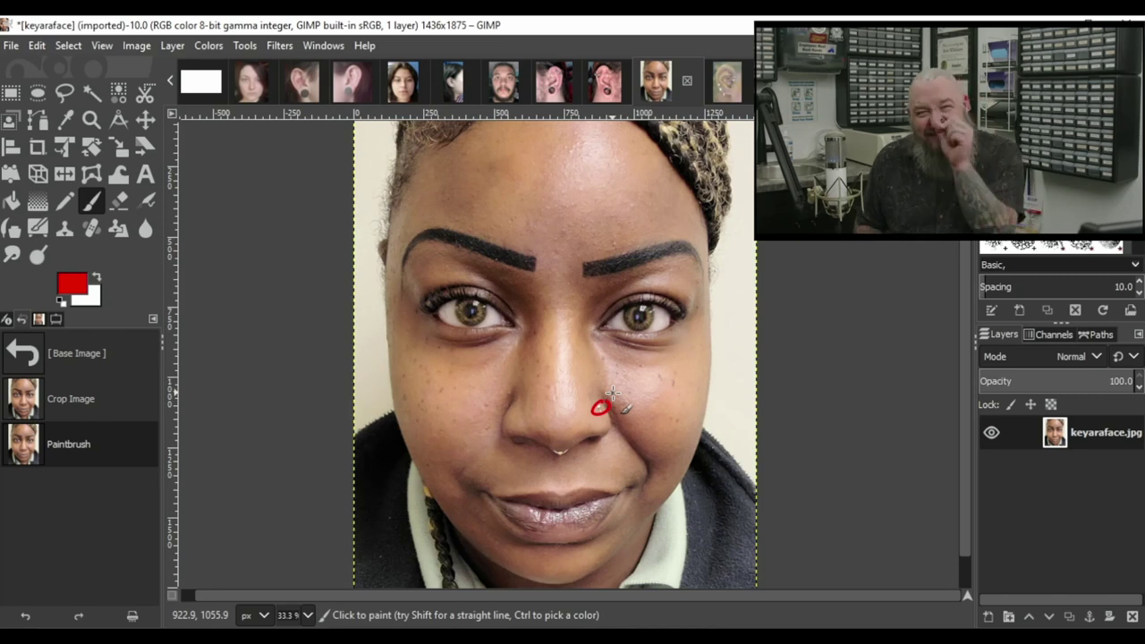
key("ctrl+z")
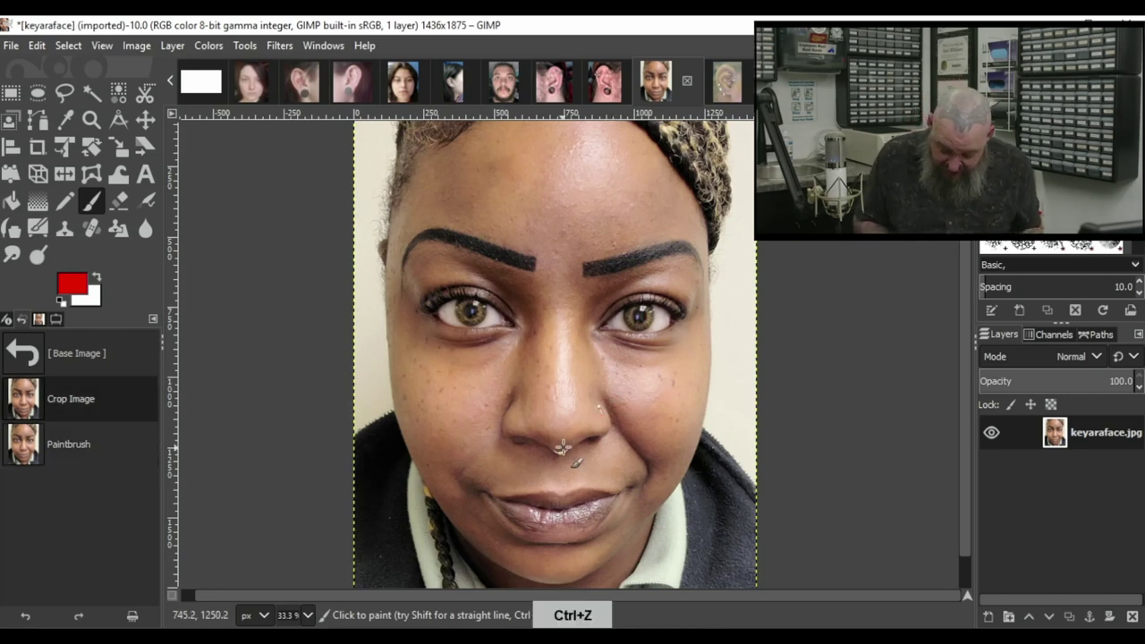
mouse_move(565, 431)
left_mouse_down()
mouse_move(546, 461)
mouse_move(561, 440)
left_mouse_up()
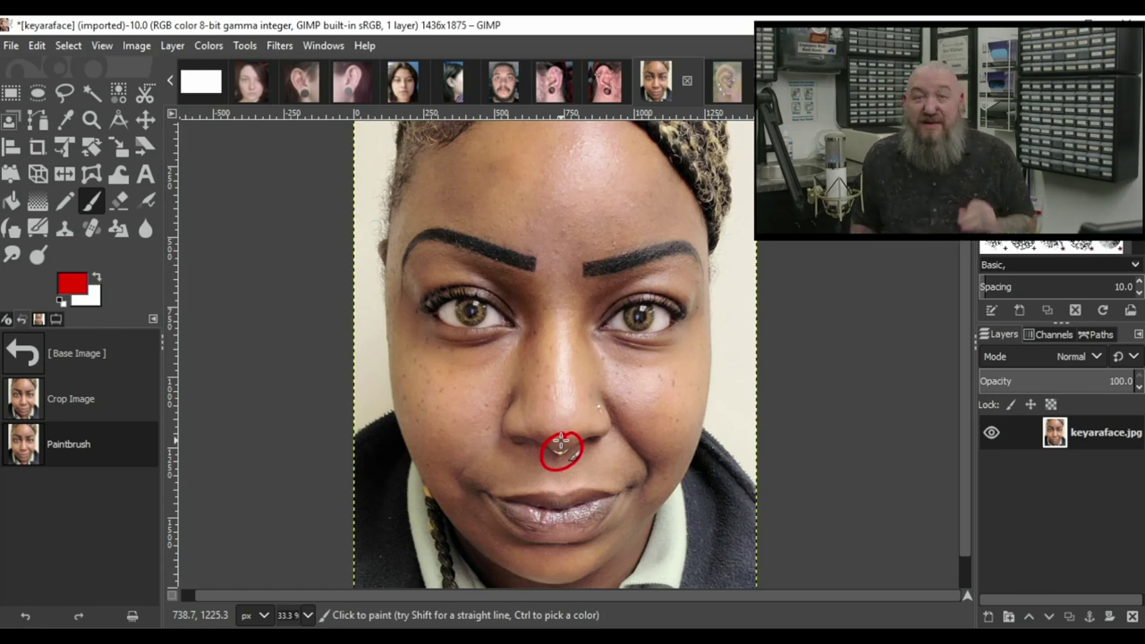
key("ctrl+z")
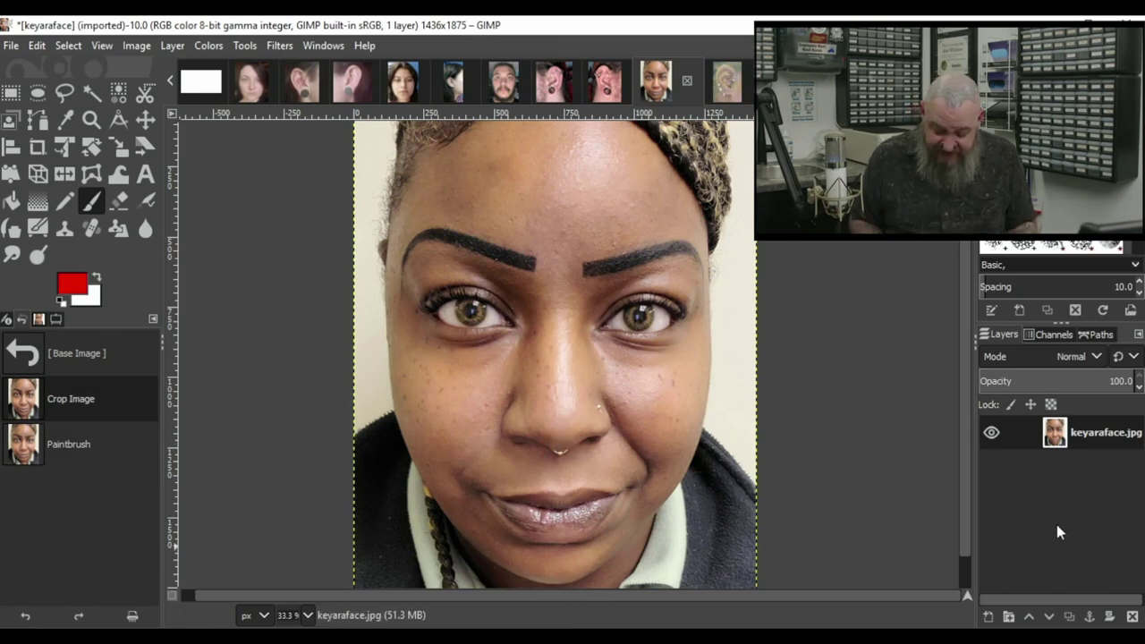
left_click_drag(517, 404, 524, 407)
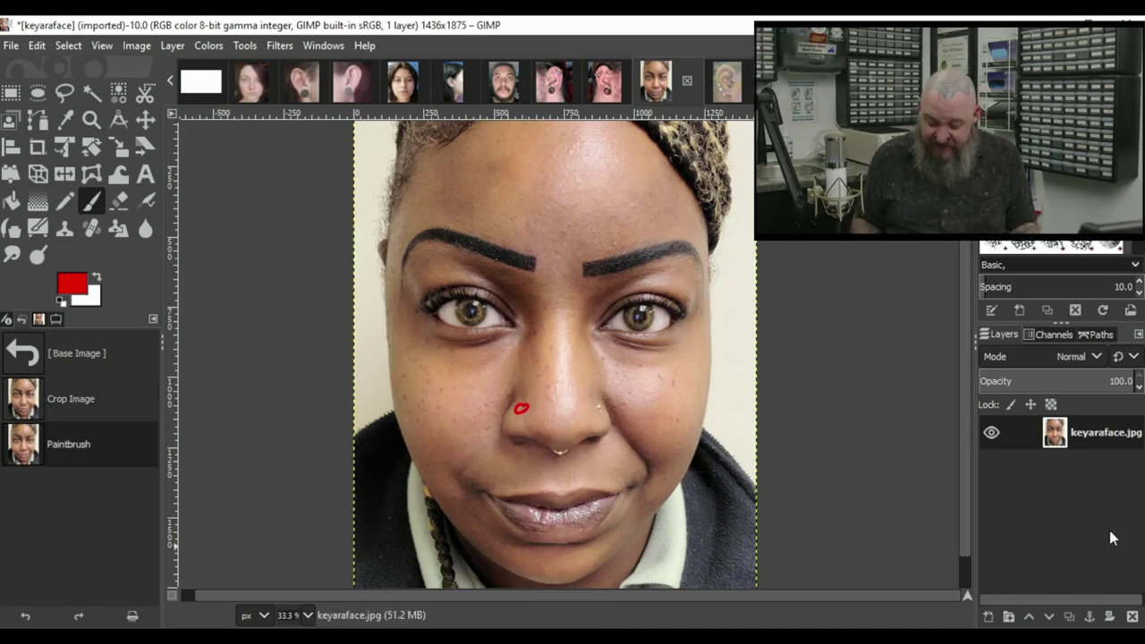
key("ctrl+z")
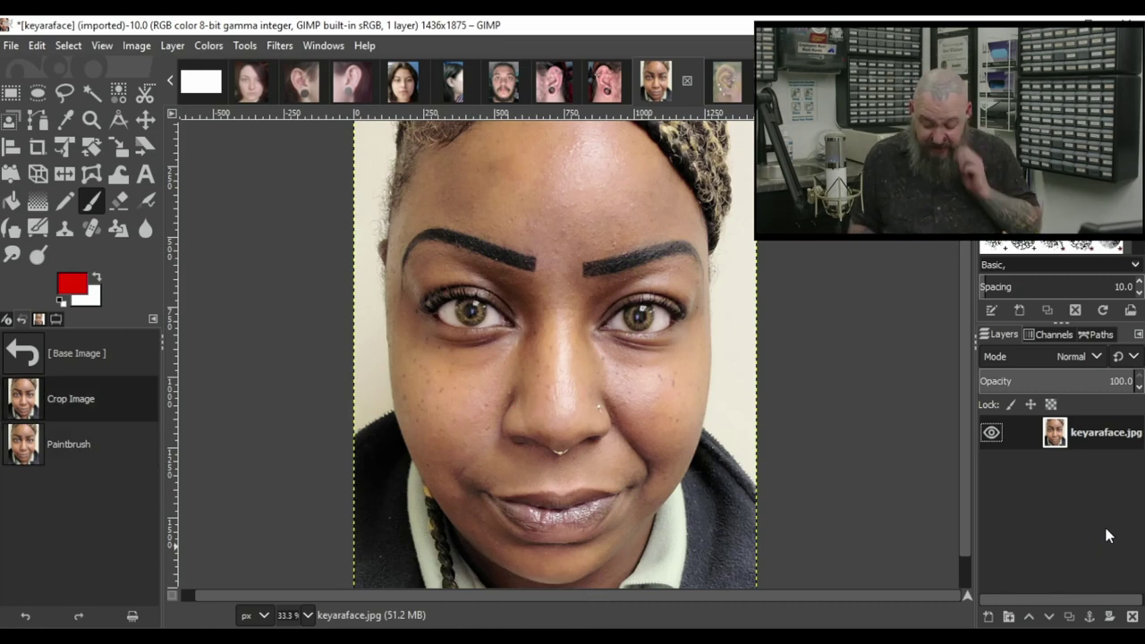
Mark the skin above the upper lip, the upper lip's center and the lower lip's center in red, undoing all the marks.
left_click_drag(558, 474, 563, 481)
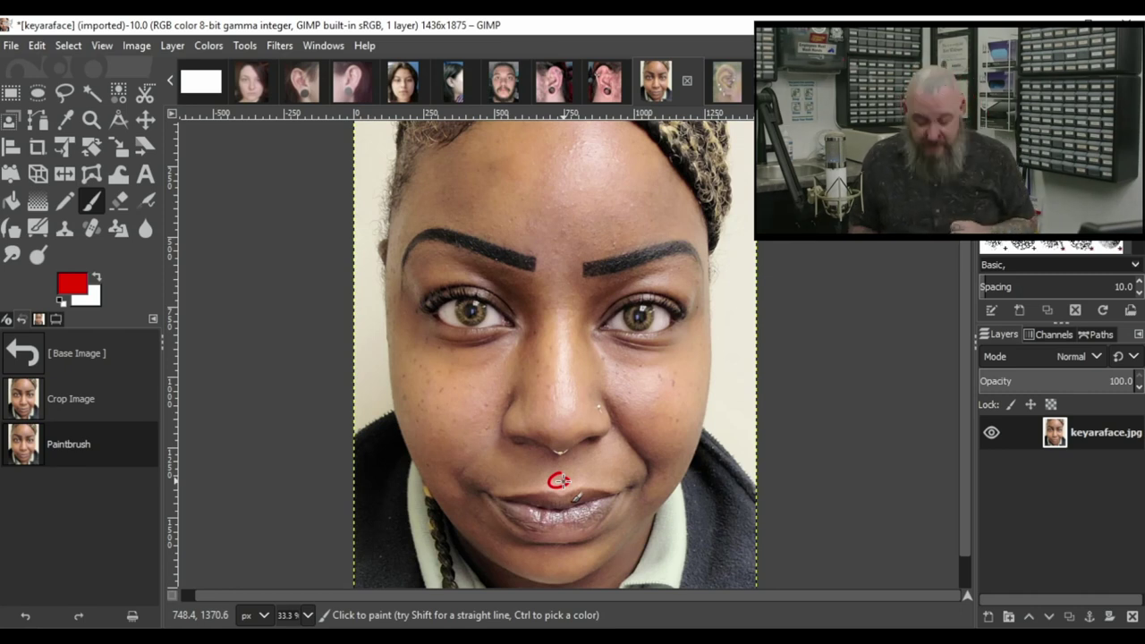
left_click_drag(558, 505, 567, 503)
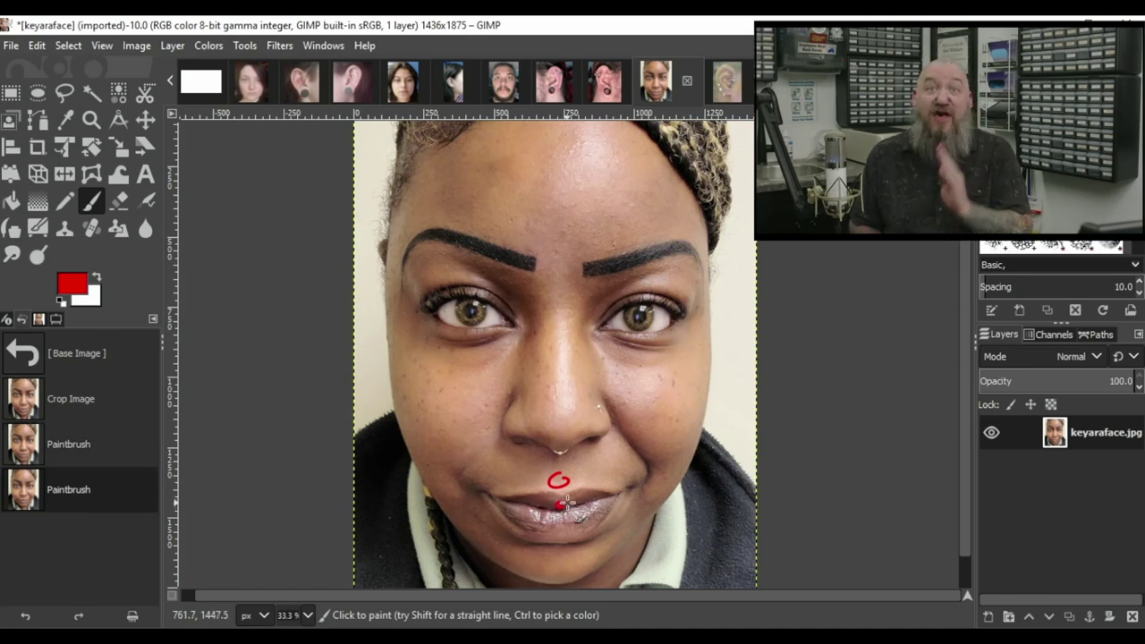
key("ctrl+z")
key("ctrl+z")
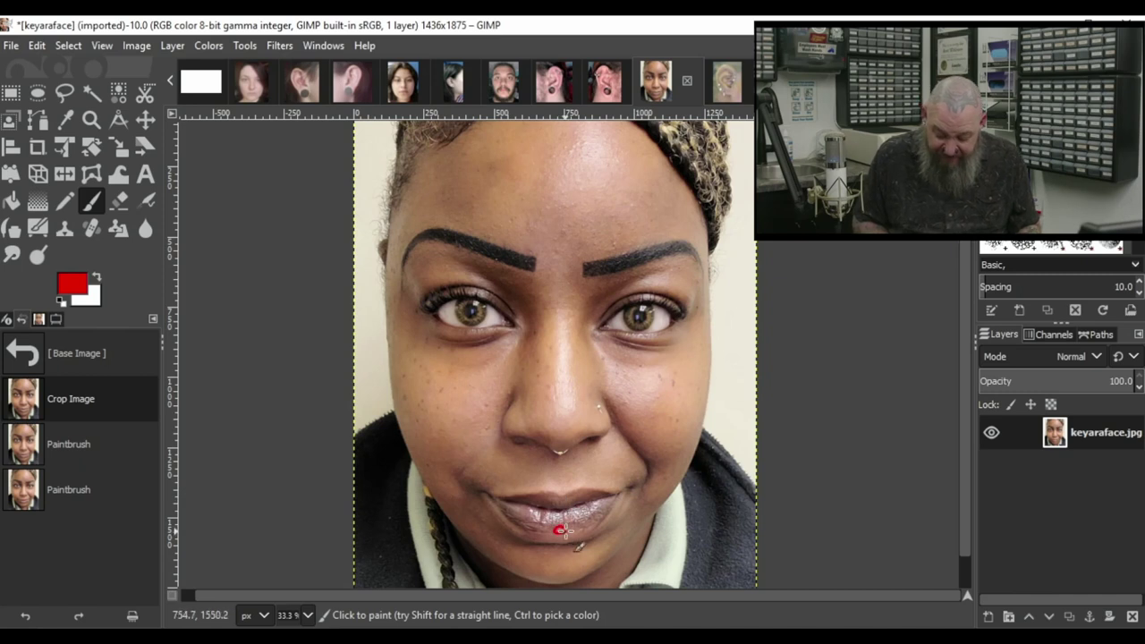
left_click_drag(559, 528, 567, 529)
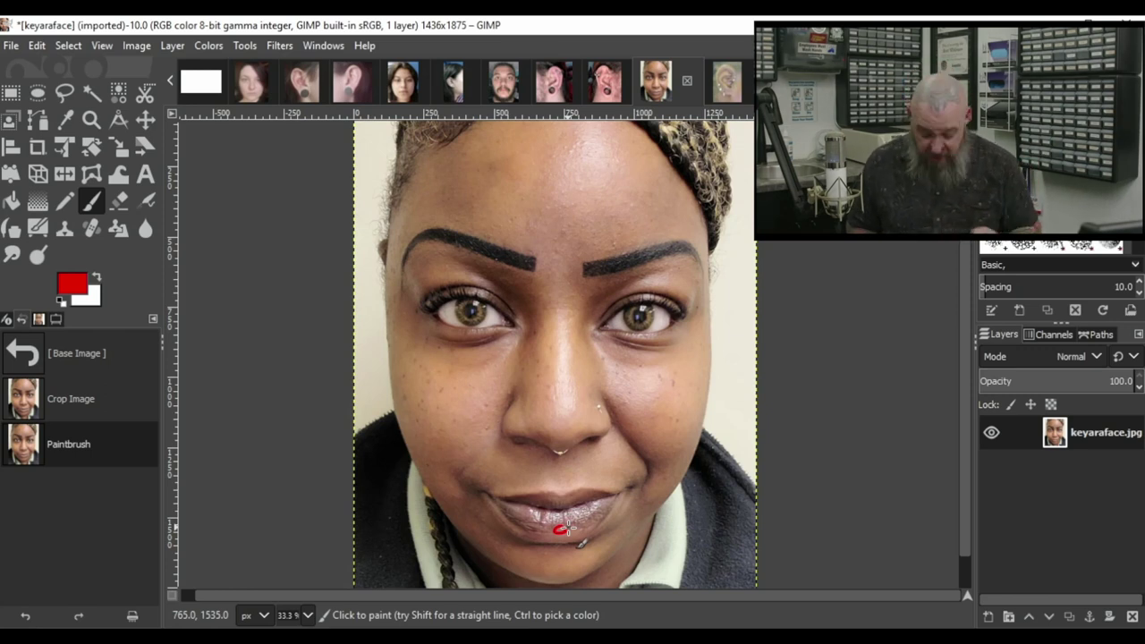
key("ctrl+z")
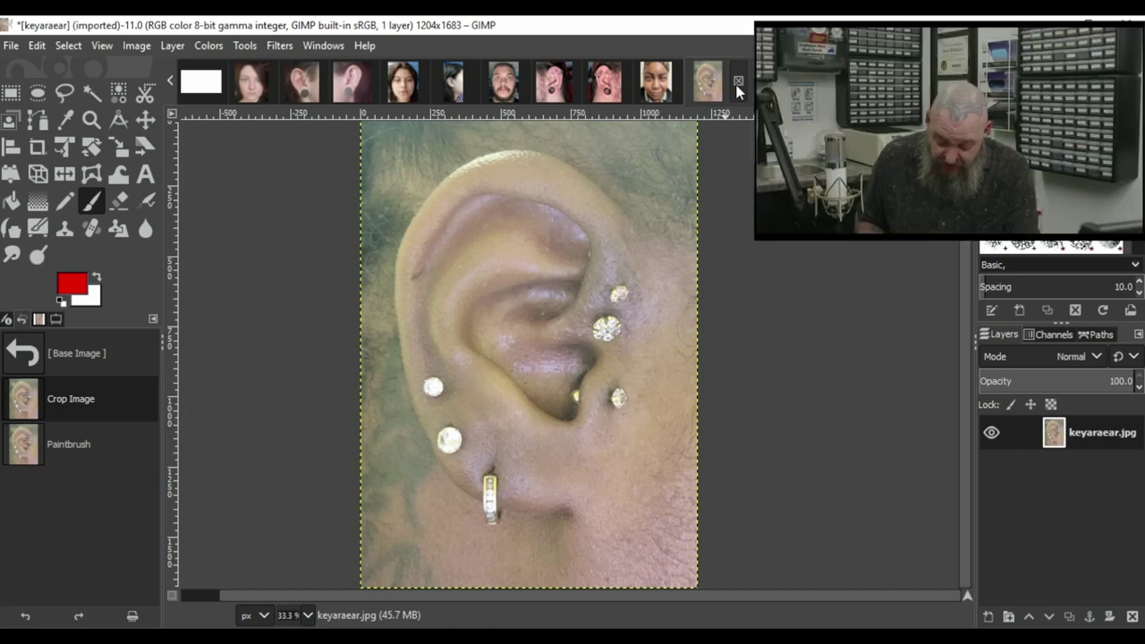
On the ear photo with three front studs, circle them, dot the skin above and stroke the rim's inner edge in red, undoing circle and stroke.
mouse_move(630, 249)
left_mouse_down()
mouse_move(615, 252)
mouse_move(696, 296)
mouse_move(634, 229)
left_mouse_up()
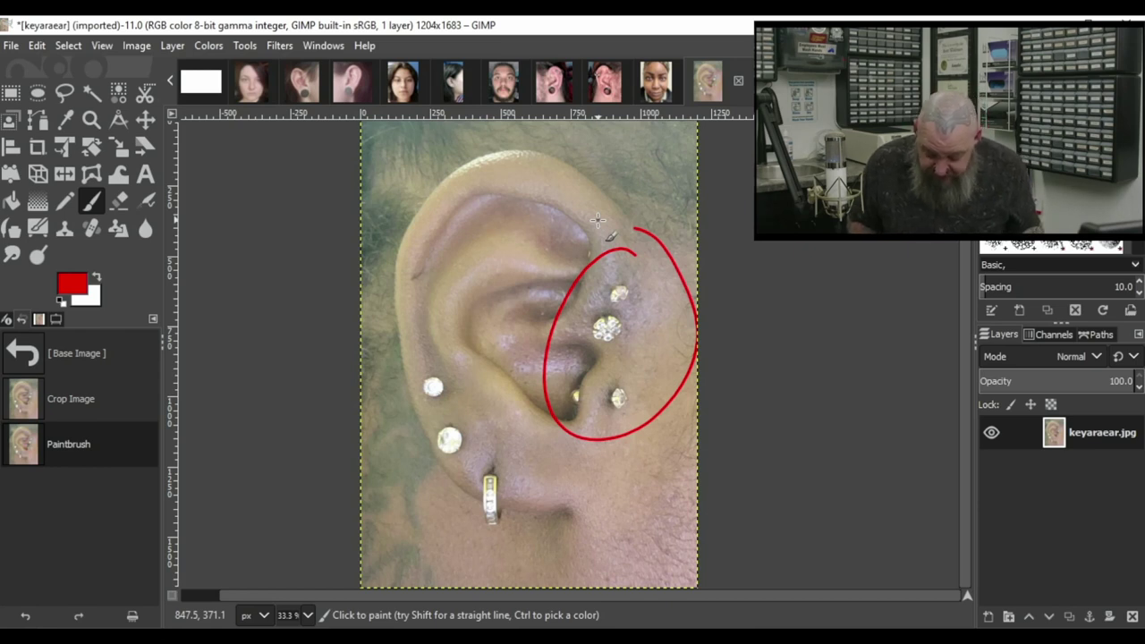
key("ctrl+z")
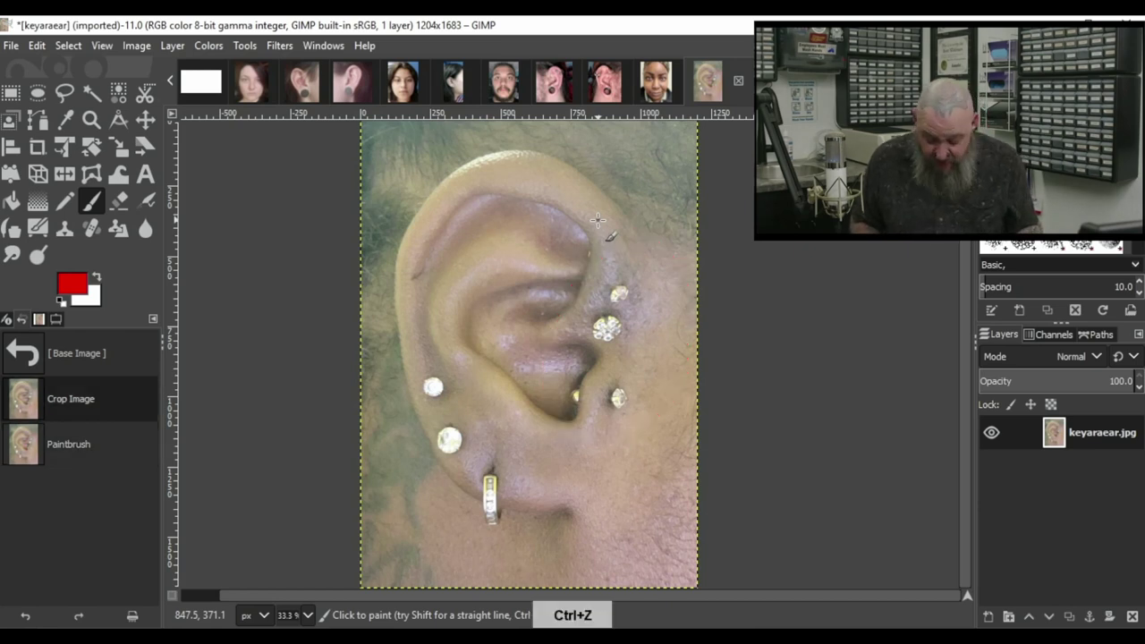
left_click(624, 259)
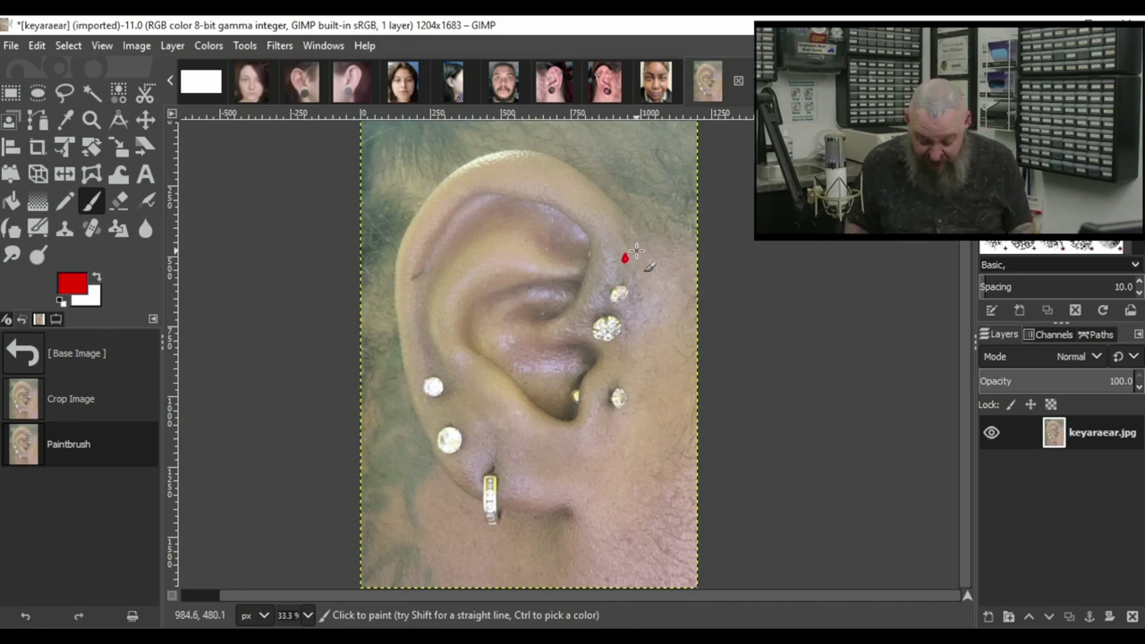
left_click_drag(586, 234, 591, 268)
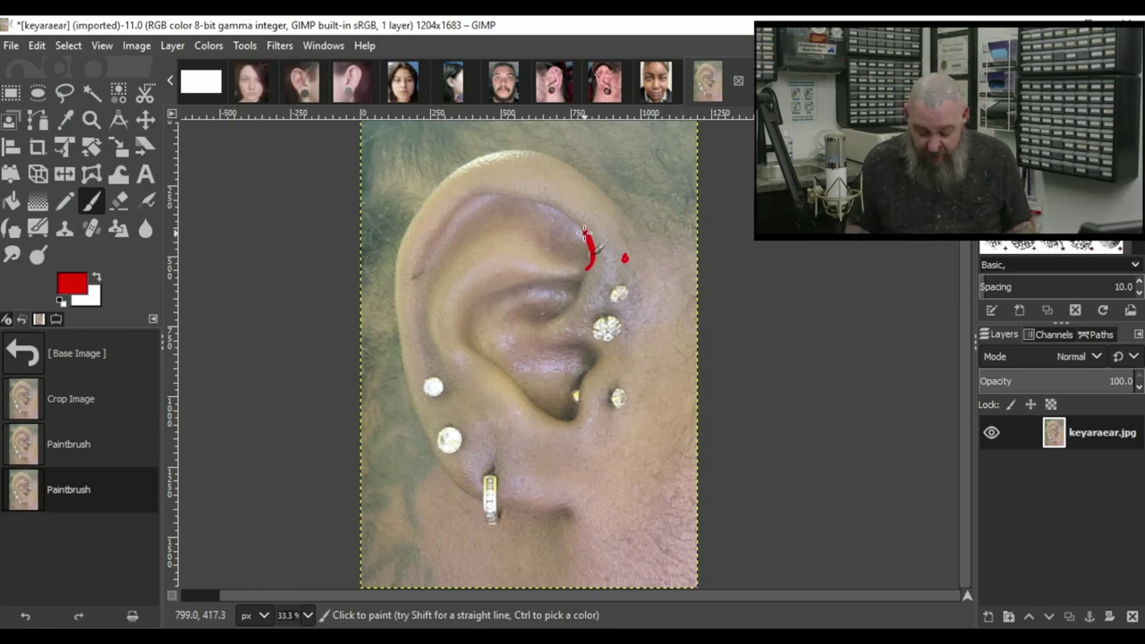
key("ctrl+z")
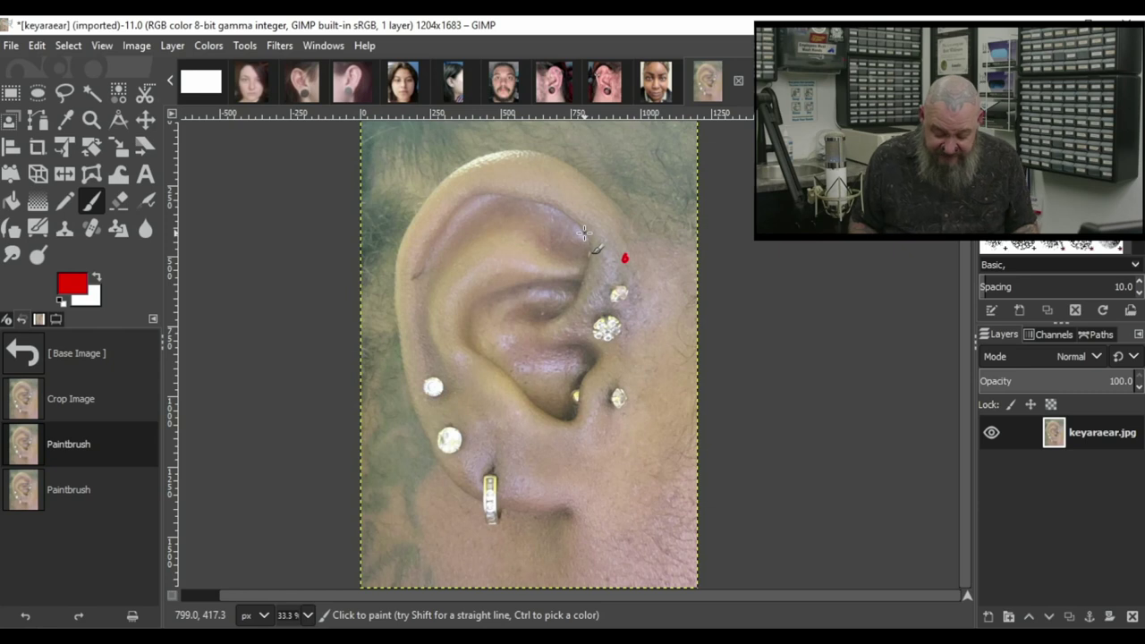
Circle the gold jewelry end inside the tragus and the tragus stud in red, and undo all marks including the dot above the studs.
mouse_move(583, 387)
left_mouse_down()
mouse_move(567, 404)
mouse_move(575, 392)
left_mouse_up()
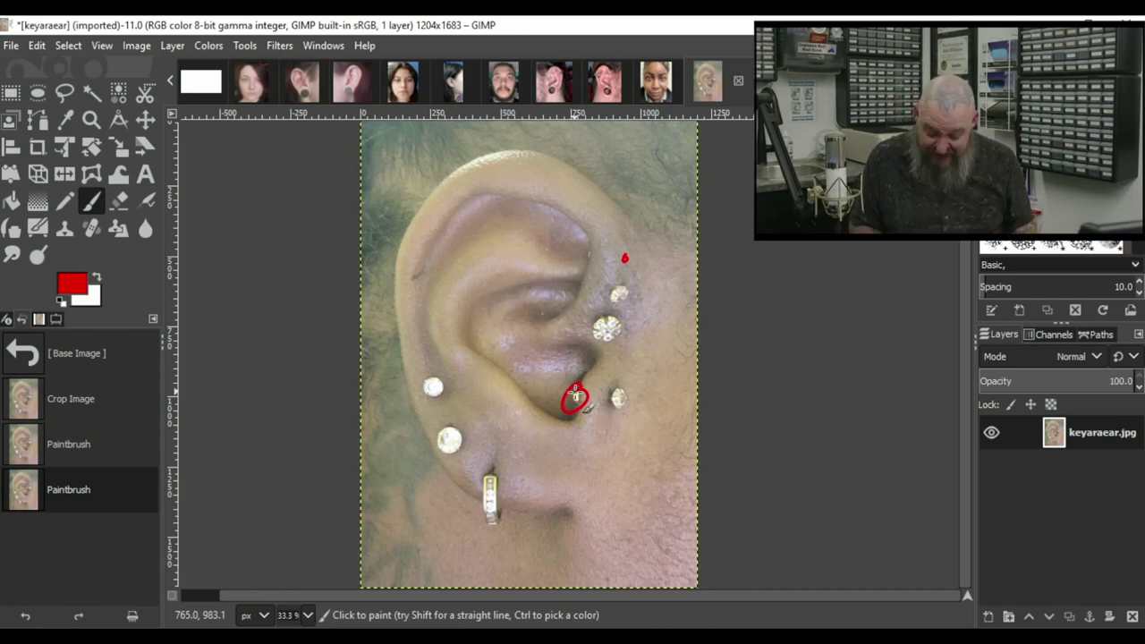
key("ctrl+z")
key("ctrl+z")
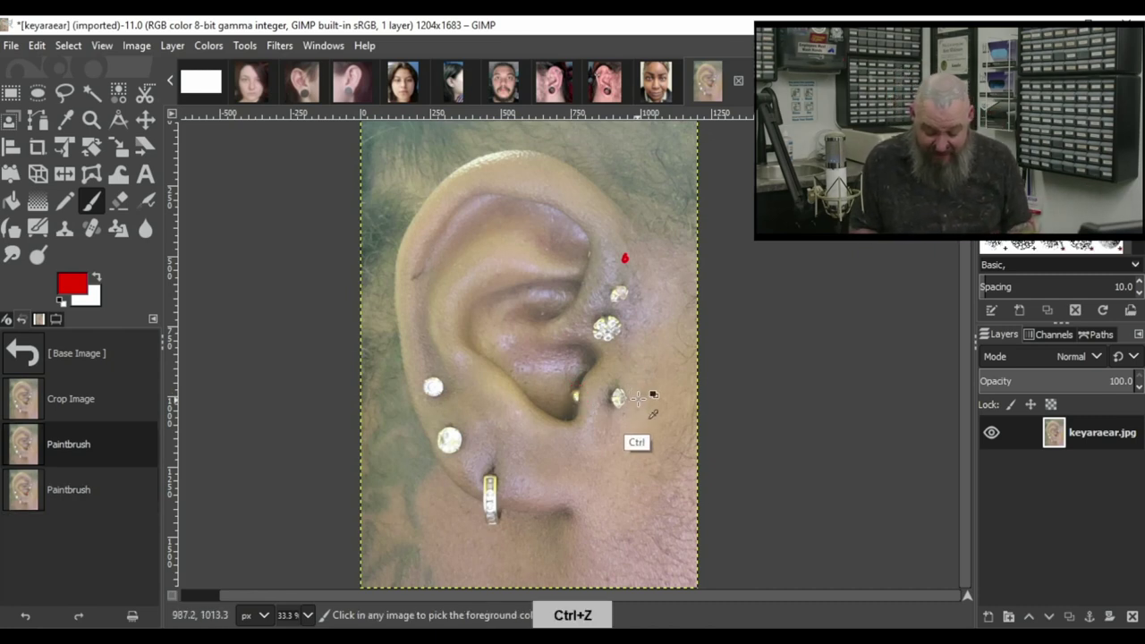
left_click_drag(630, 395, 628, 387)
key("ctrl+z")
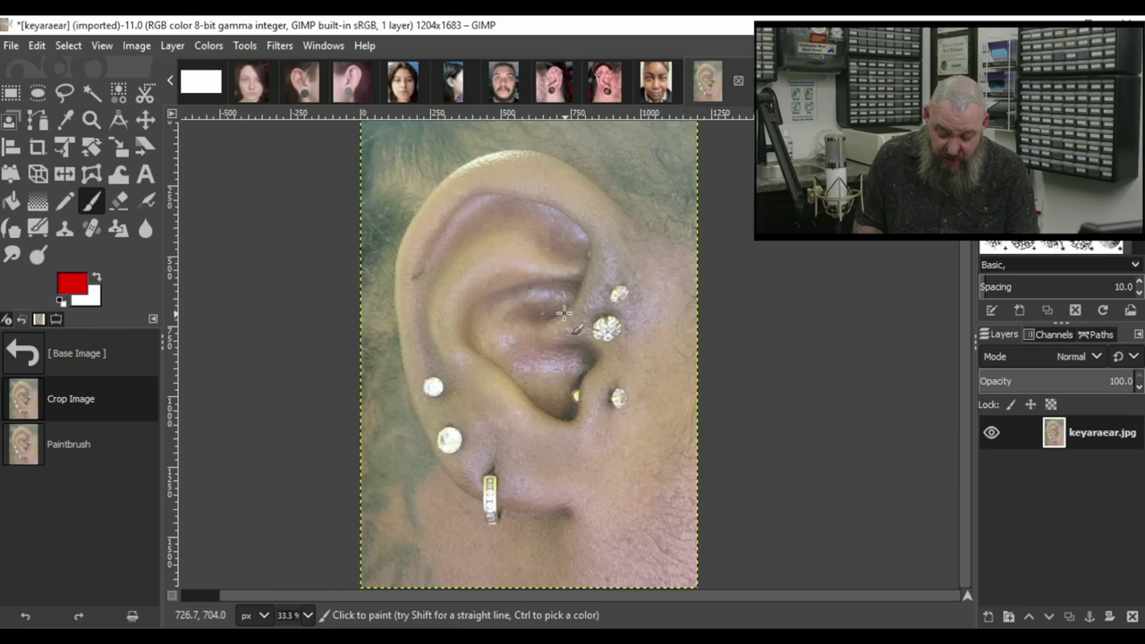
Circle the inner fold beside the largest stud in red, undo the circle, and paint a stroke along the upper rim's inner groove.
mouse_move(556, 296)
left_mouse_down()
mouse_move(527, 297)
mouse_move(576, 336)
left_mouse_up()
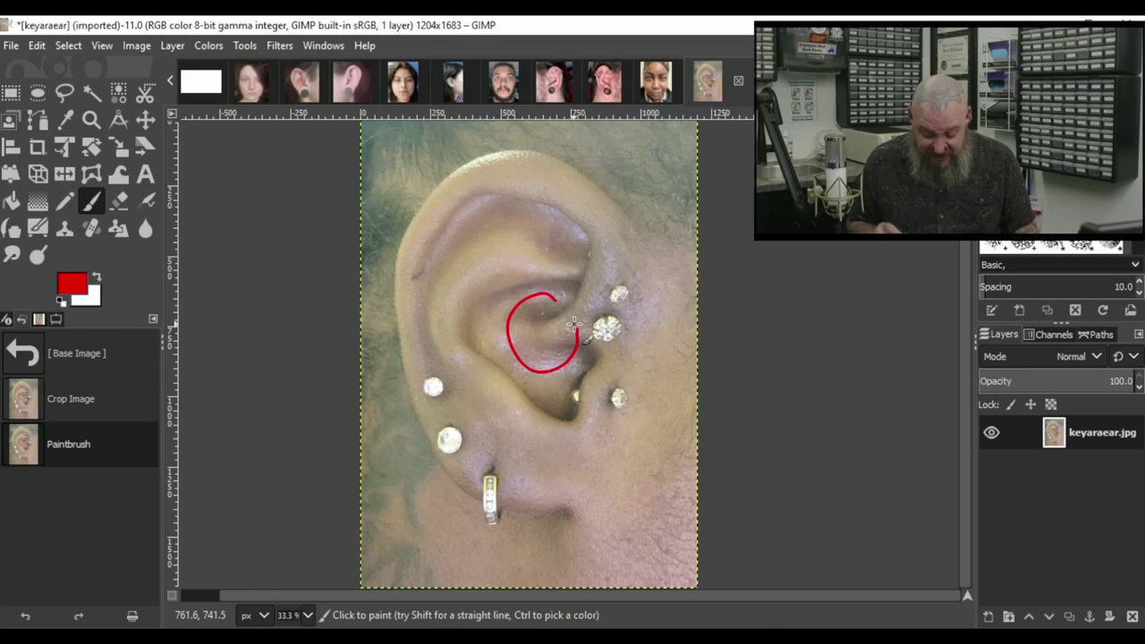
key("ctrl+z")
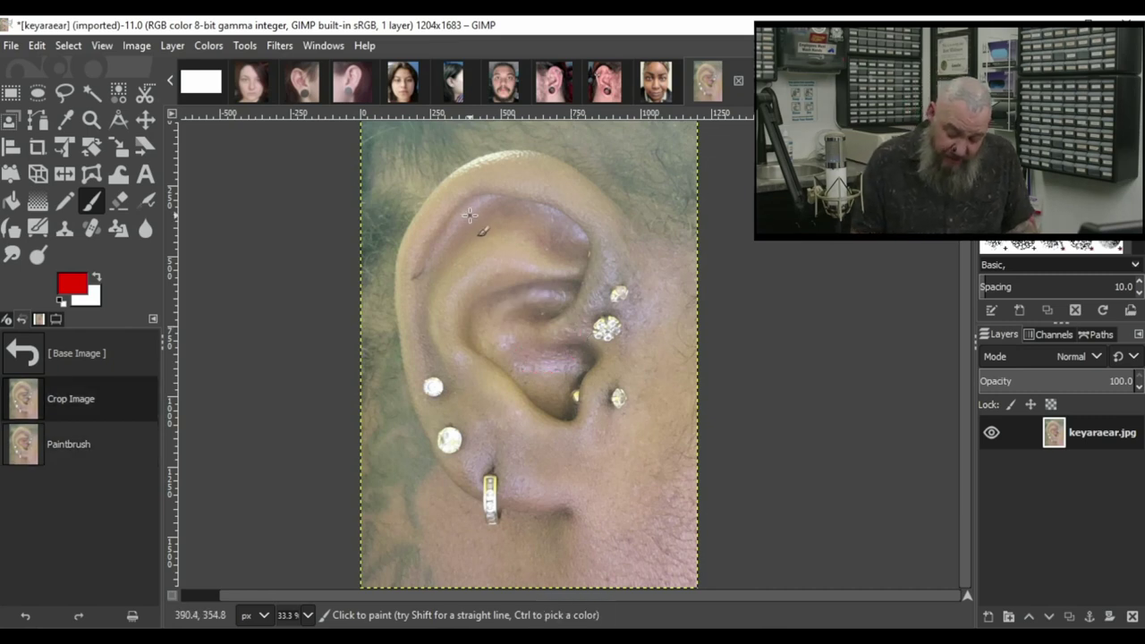
mouse_move(469, 211)
left_mouse_down()
mouse_move(434, 259)
mouse_move(442, 248)
left_mouse_up()
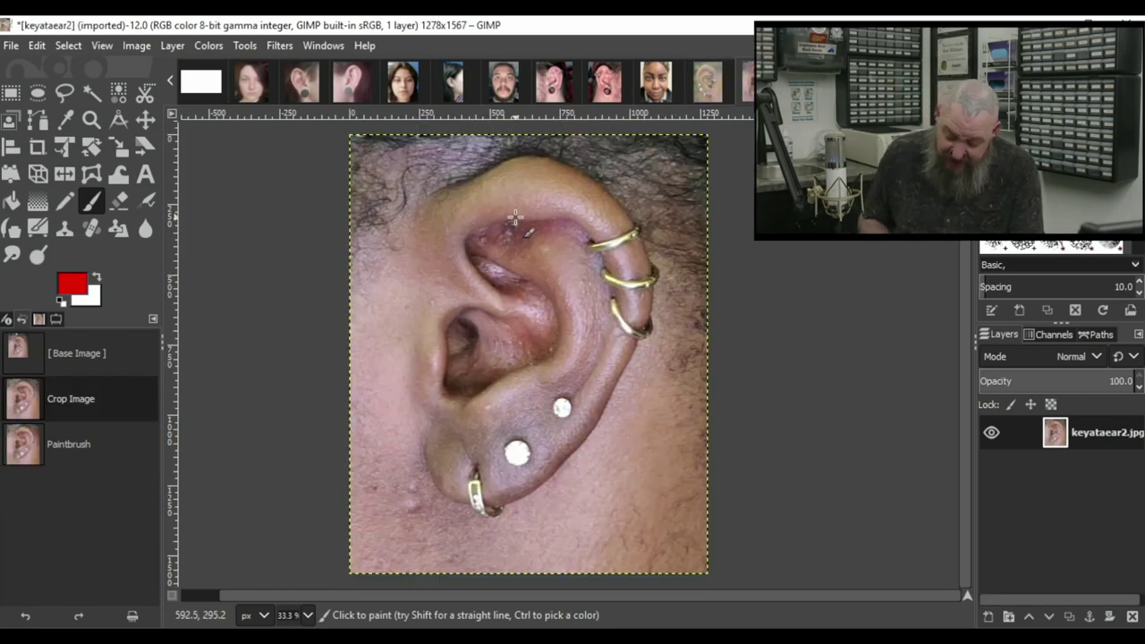
Circle the three gold rim rings in red on the next ear photo, compare with the previous ear photo, and undo the circle.
mouse_move(613, 183)
left_mouse_down()
mouse_move(553, 317)
mouse_move(583, 185)
left_mouse_up()
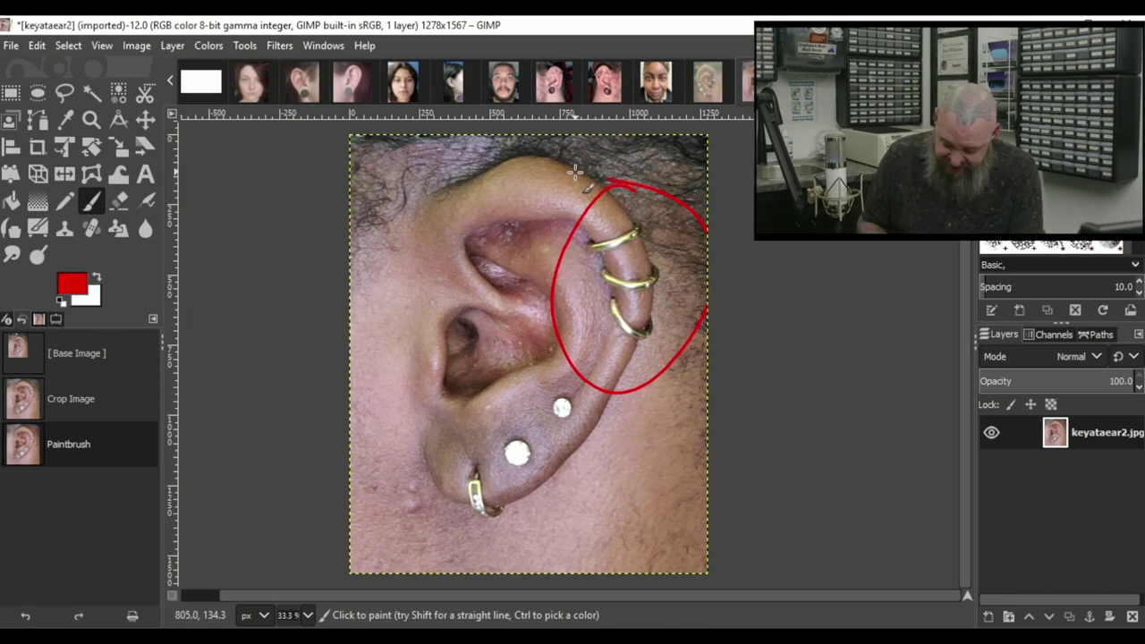
left_click(725, 80)
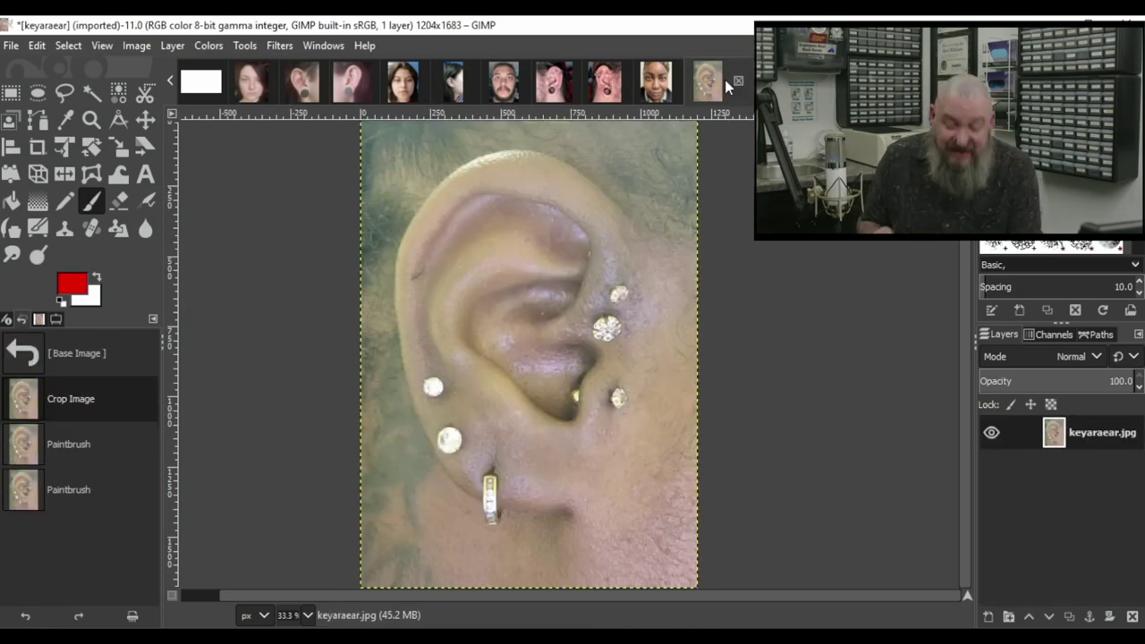
key("ctrl+Page_Up")
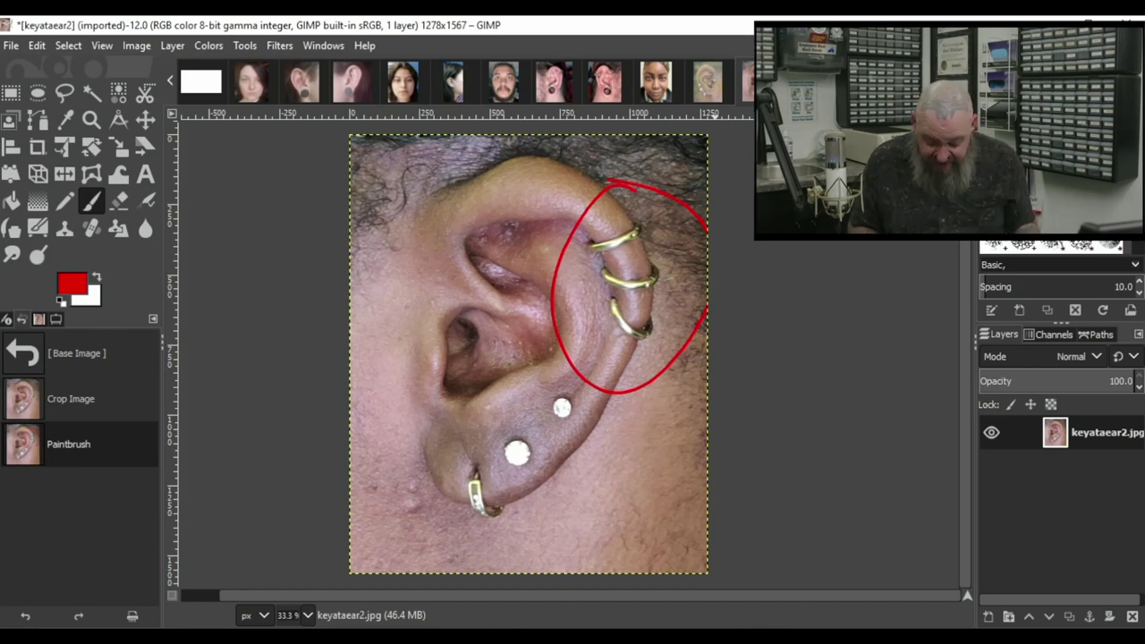
key("ctrl+z")
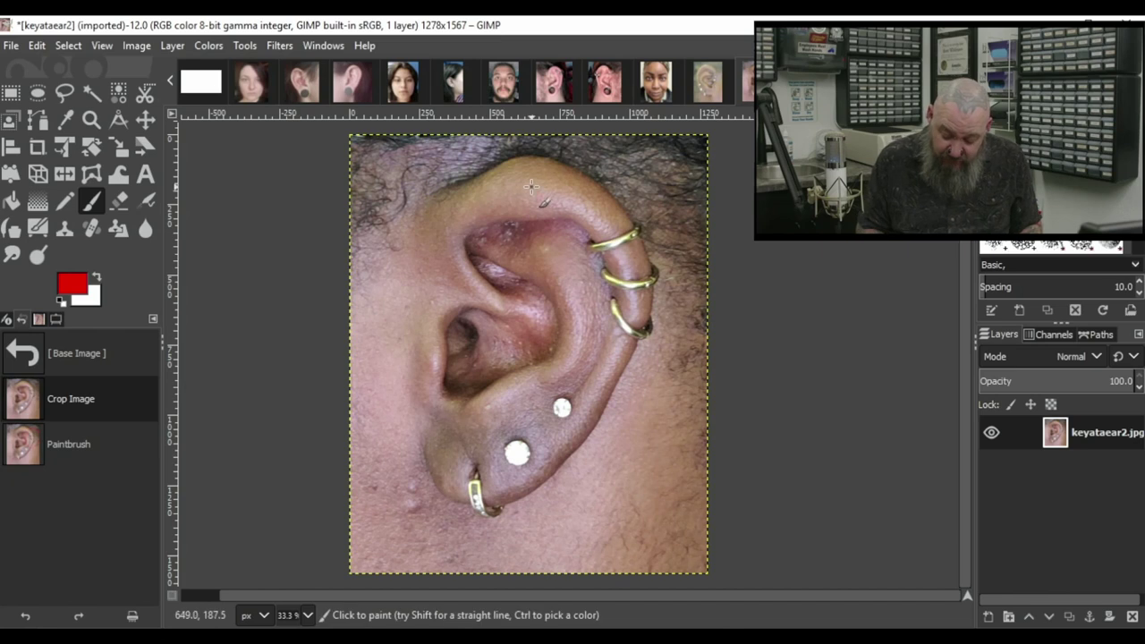
Paint a wide red oval, a small circle and a larger circle around it on the ear's upper rim, undoing all the marks.
mouse_move(541, 181)
left_mouse_down()
mouse_move(490, 189)
mouse_move(529, 217)
mouse_move(553, 184)
mouse_move(484, 207)
left_mouse_up()
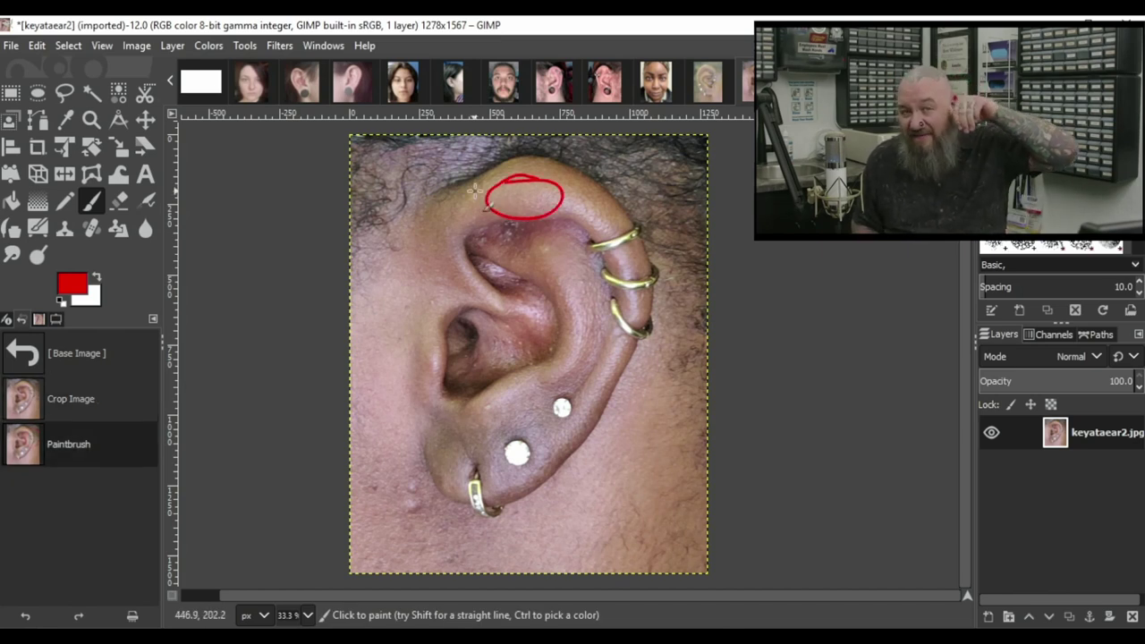
key("ctrl+z")
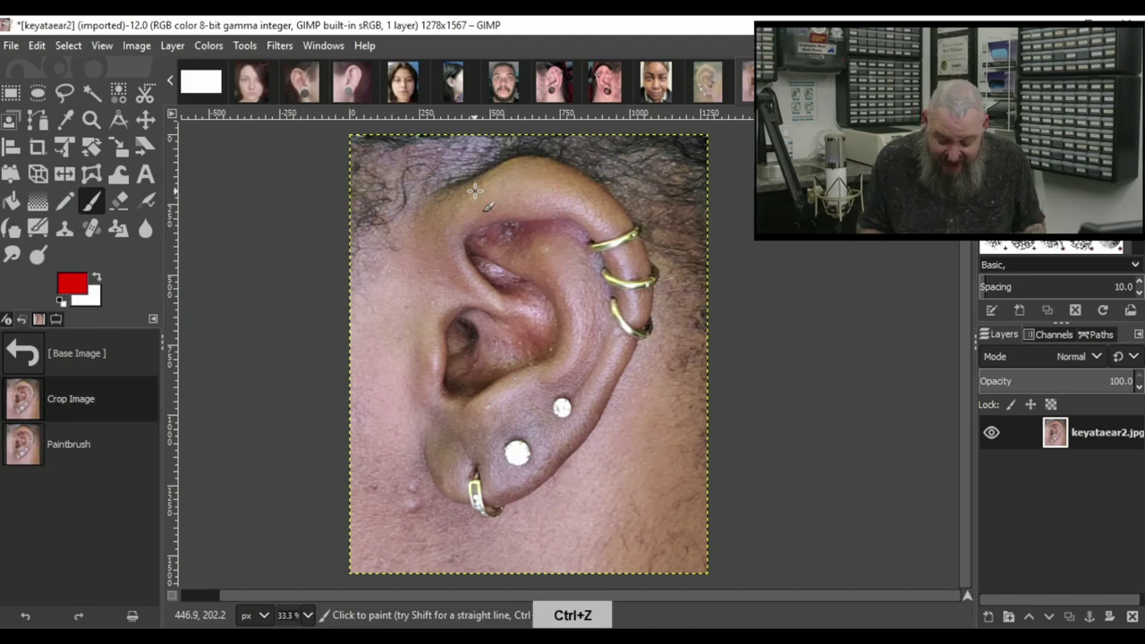
mouse_move(536, 200)
left_mouse_down()
mouse_move(521, 202)
mouse_move(536, 204)
left_mouse_up()
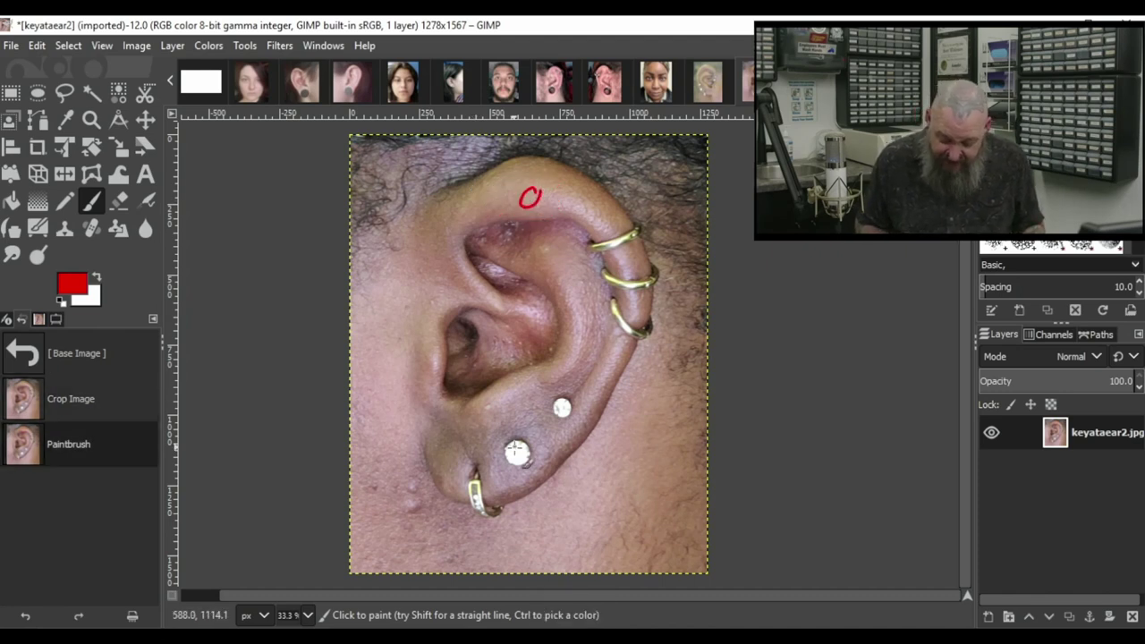
mouse_move(524, 426)
left_mouse_down()
mouse_move(545, 448)
mouse_move(528, 426)
left_mouse_up()
key("ctrl+z")
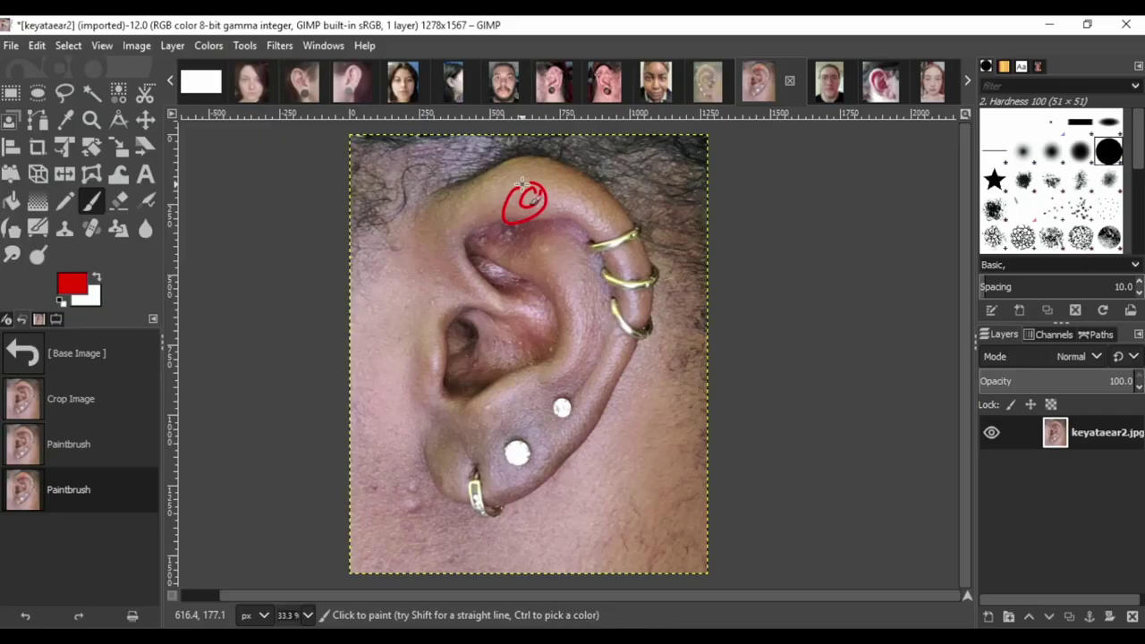
key("ctrl+z")
key("ctrl+z")
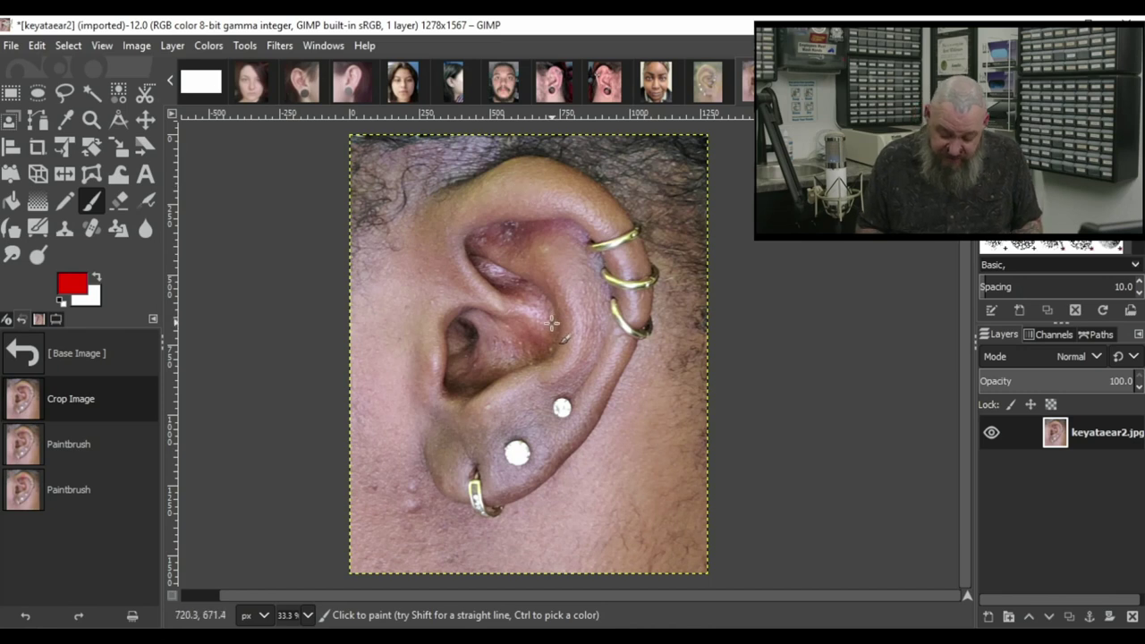
Paint a small red circle on the outer edge of the conch and undo it.
left_click_drag(546, 327, 547, 332)
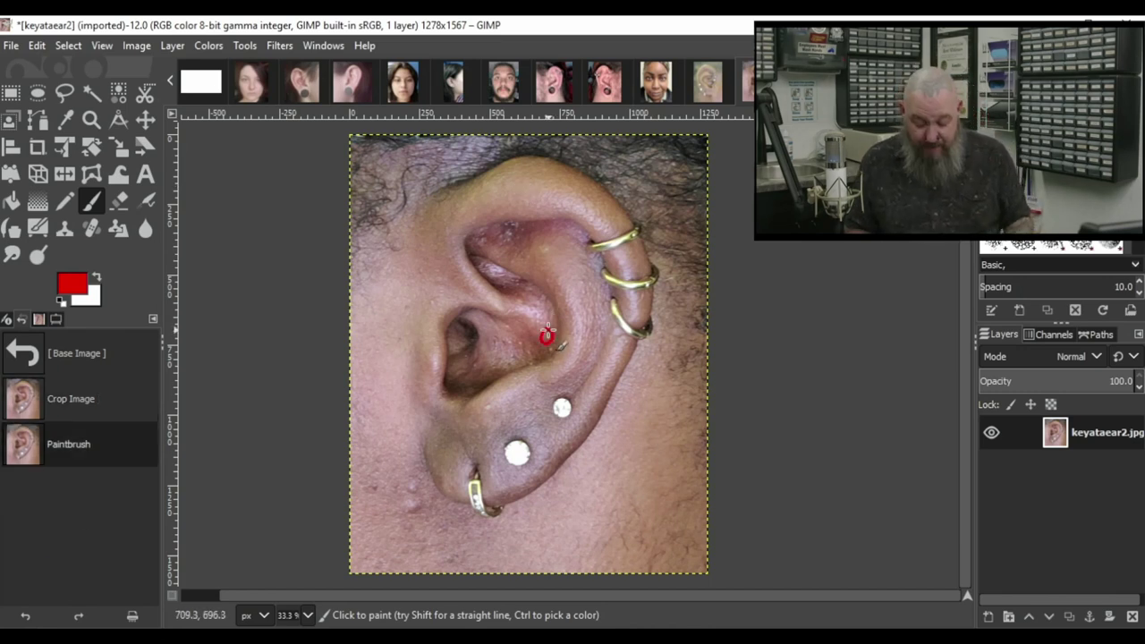
key("ctrl+z")
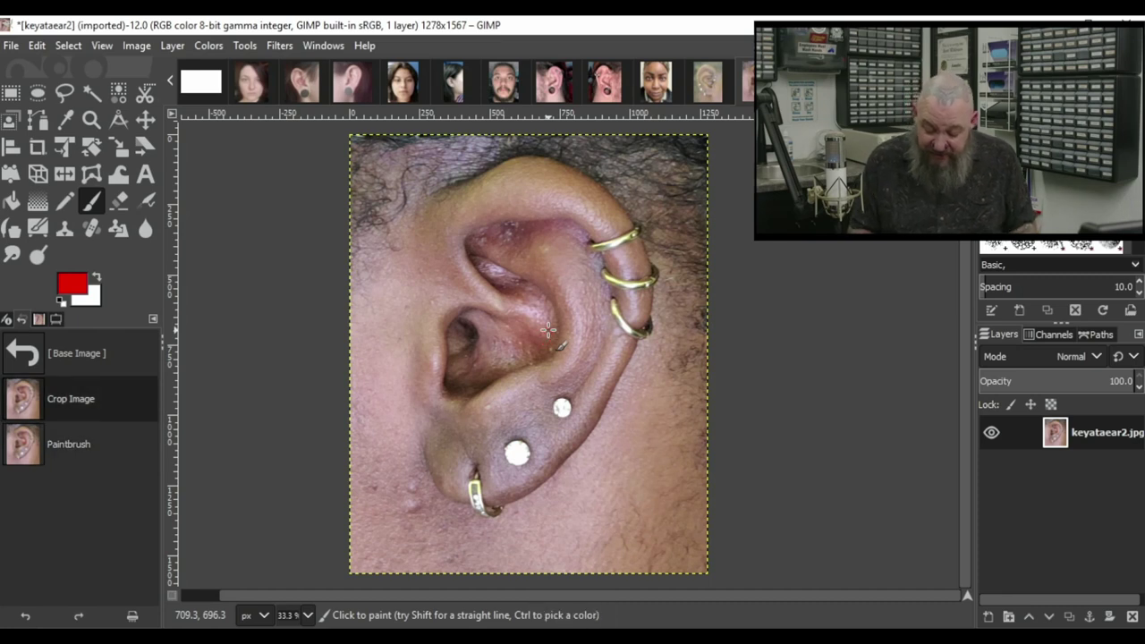
Open the portrait of the man in glasses and paint red dots above and below the outer end of each eyebrow.
left_click(707, 81)
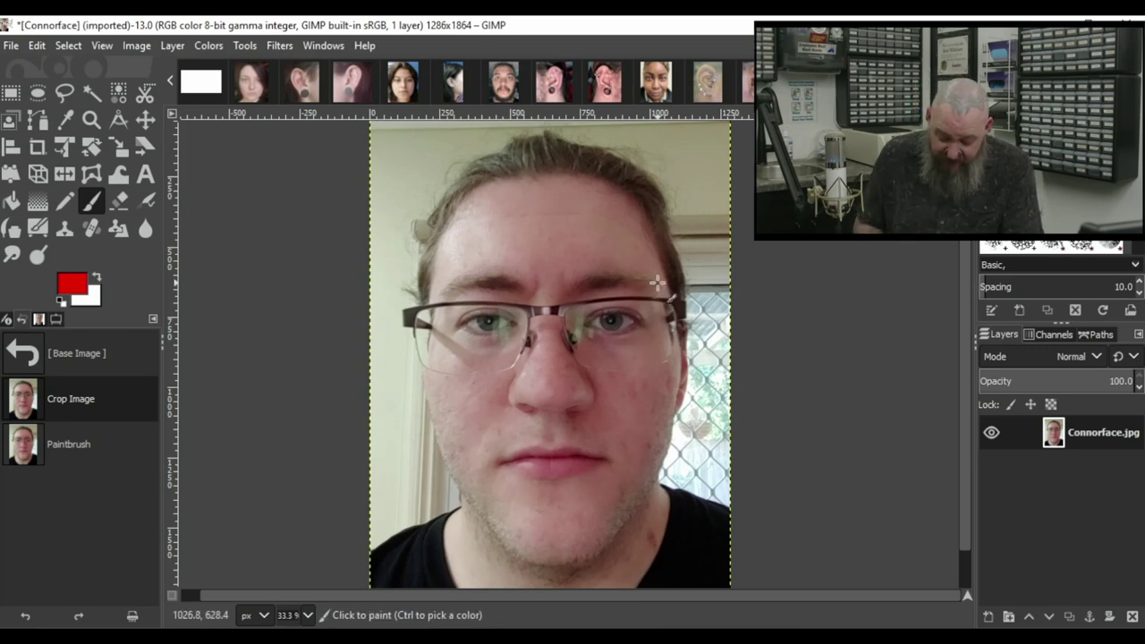
left_click(460, 286)
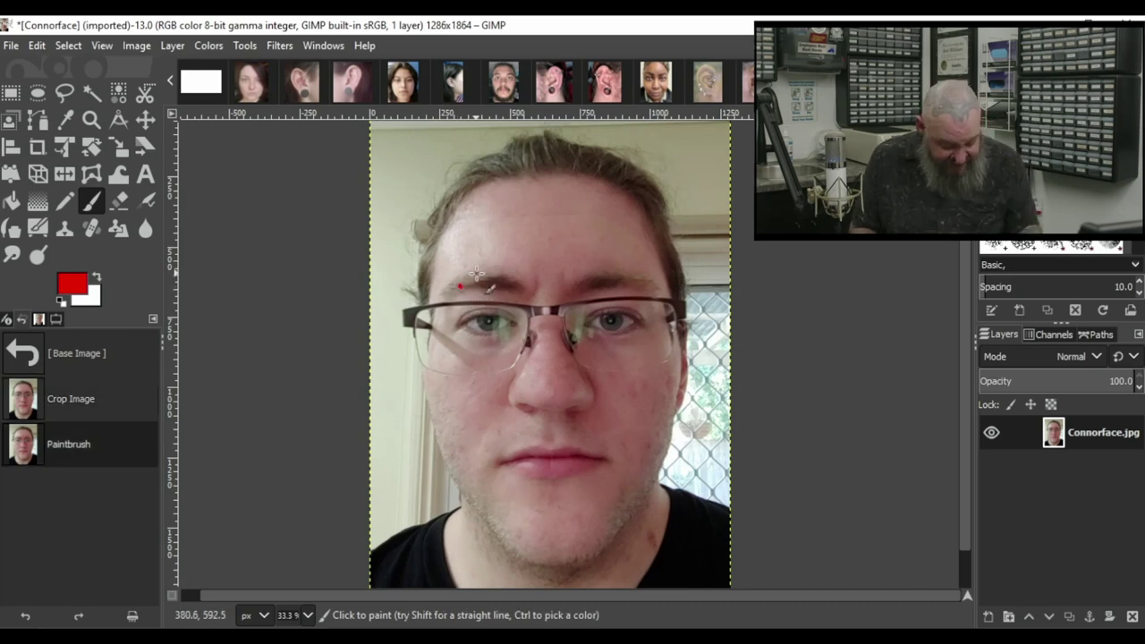
key("ctrl+z")
left_click(456, 274)
left_click(464, 293)
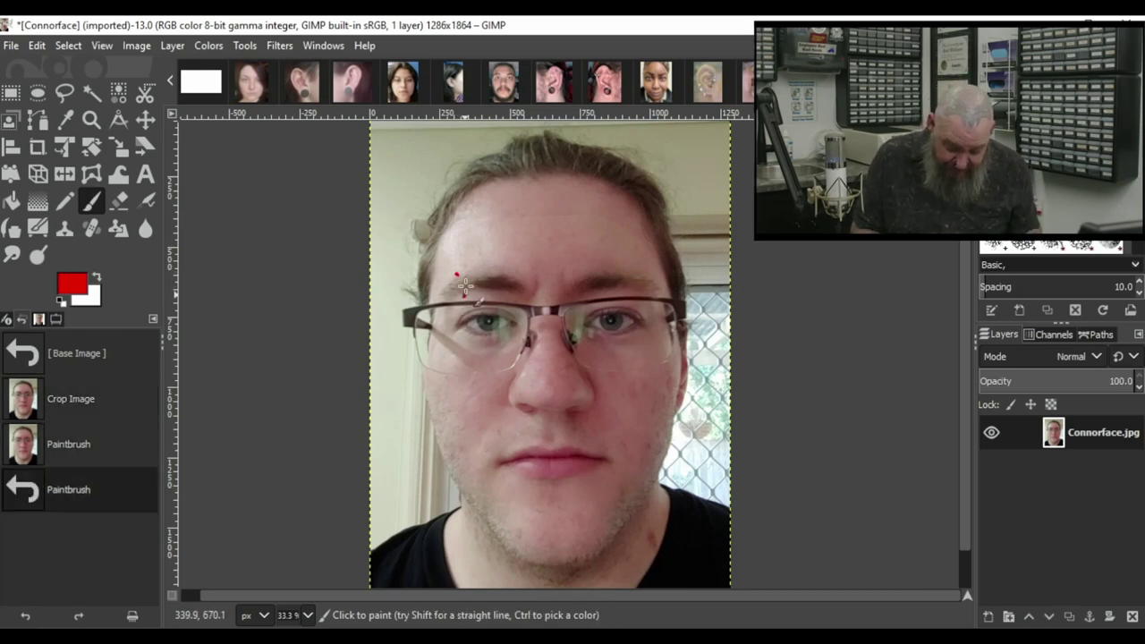
left_click(656, 277)
left_click(649, 294)
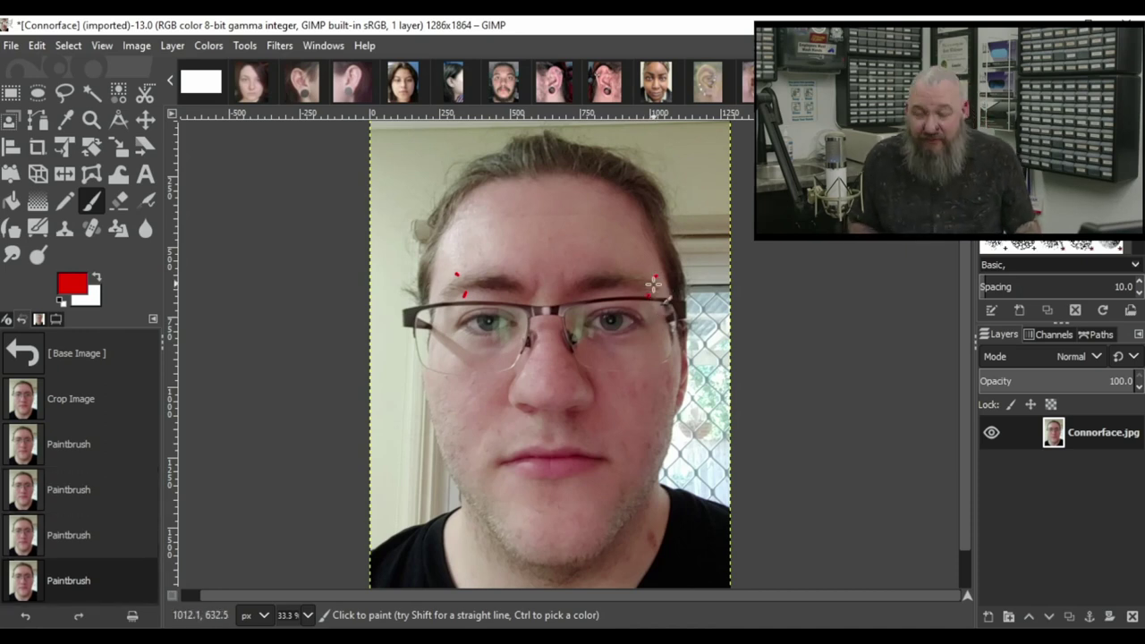
Paint a red dot on each side of the nose bridge just above the glasses, and undo all the dots on the portrait.
left_click(567, 302)
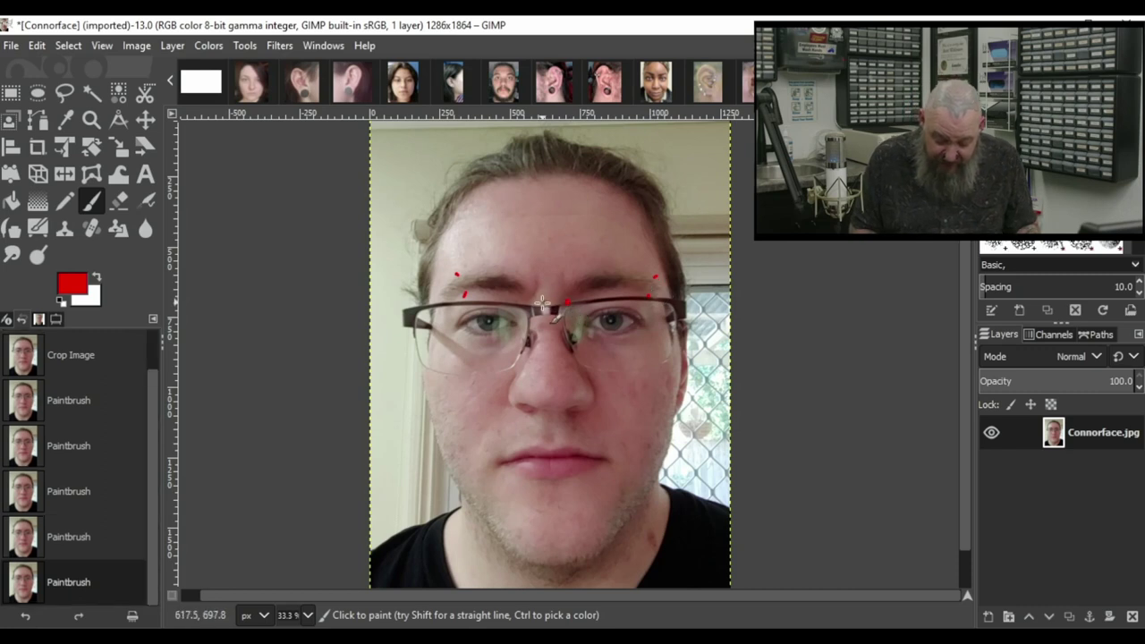
left_click(537, 301)
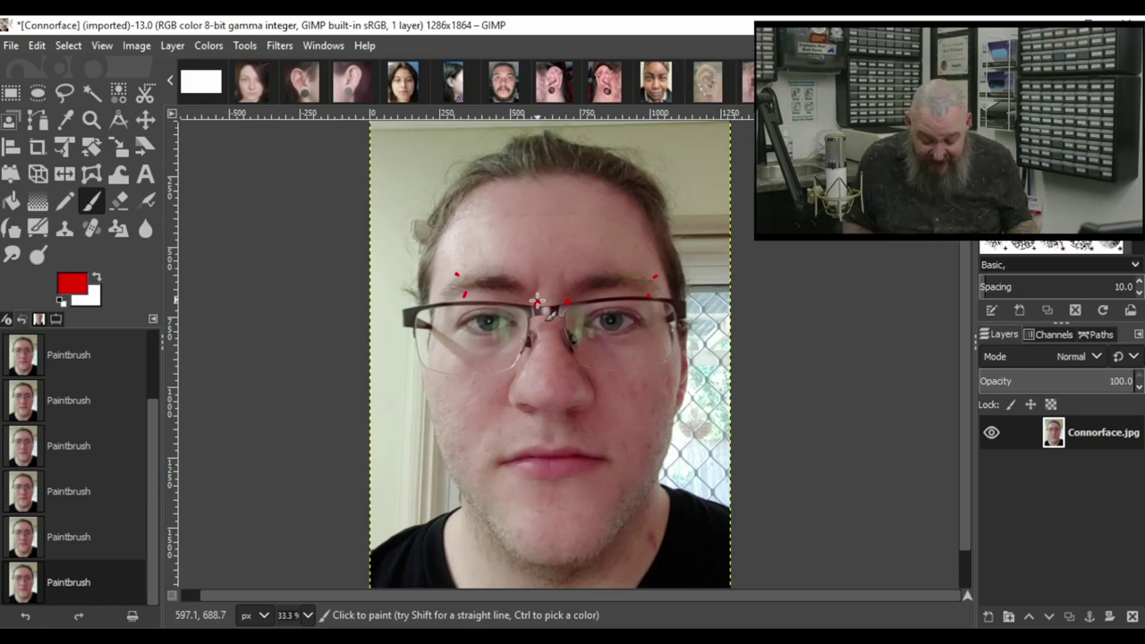
key("ctrl+z")
key("ctrl+z")
key("ctrl+z")
key("ctrl+z")
key("ctrl+z")
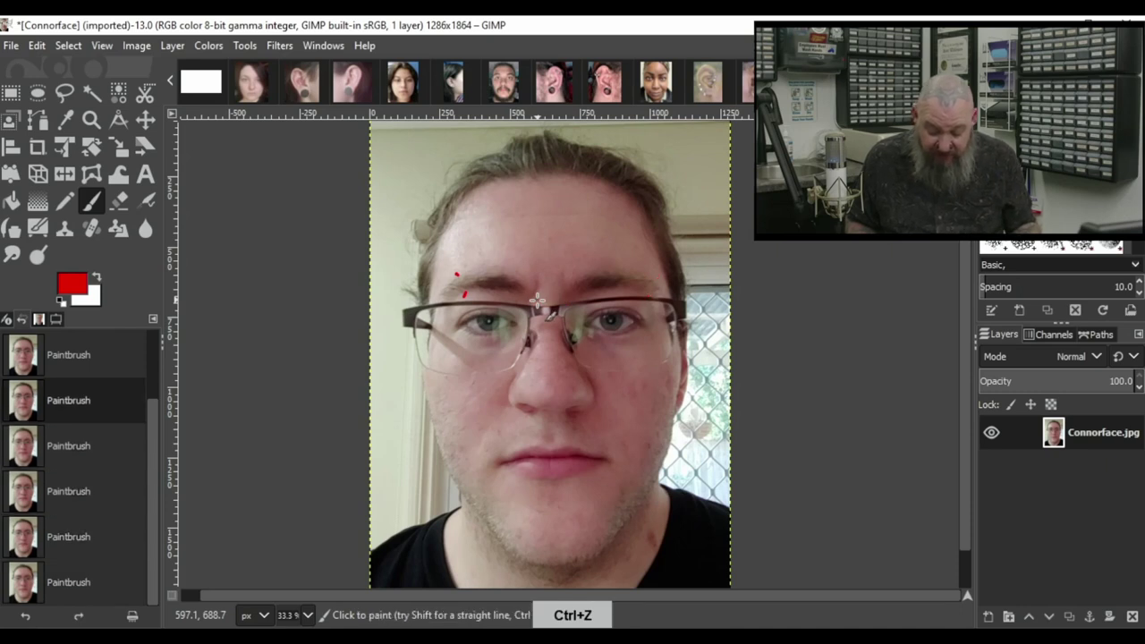
key("ctrl+z")
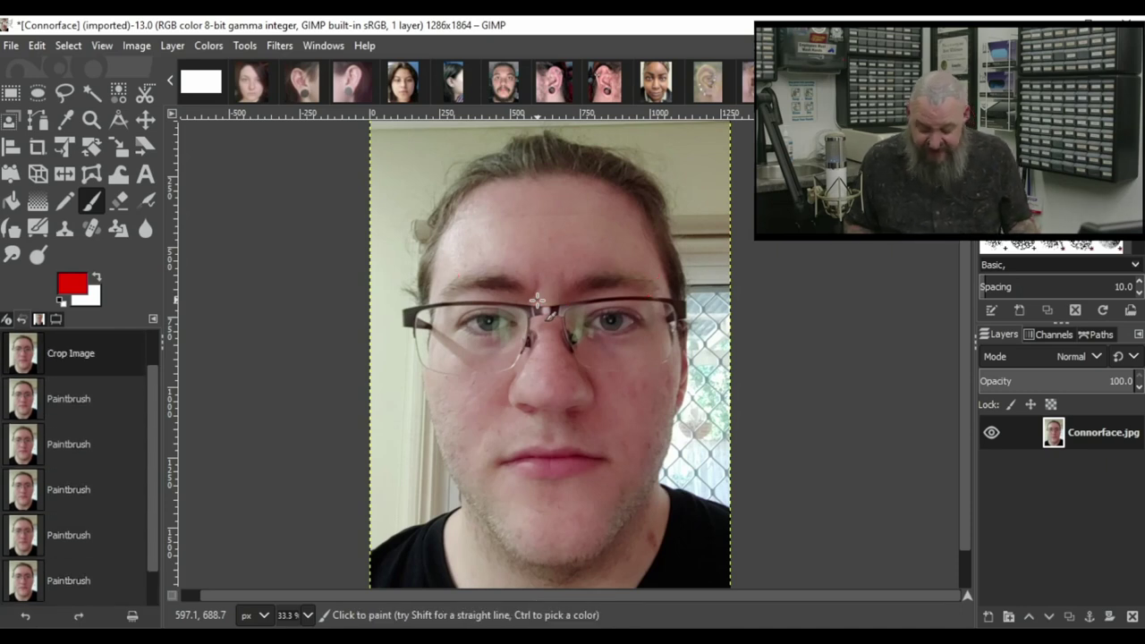
Paint red dots on and below the centre of the lower lip and a curved ring under the nose, undoing all the marks.
left_click(550, 487)
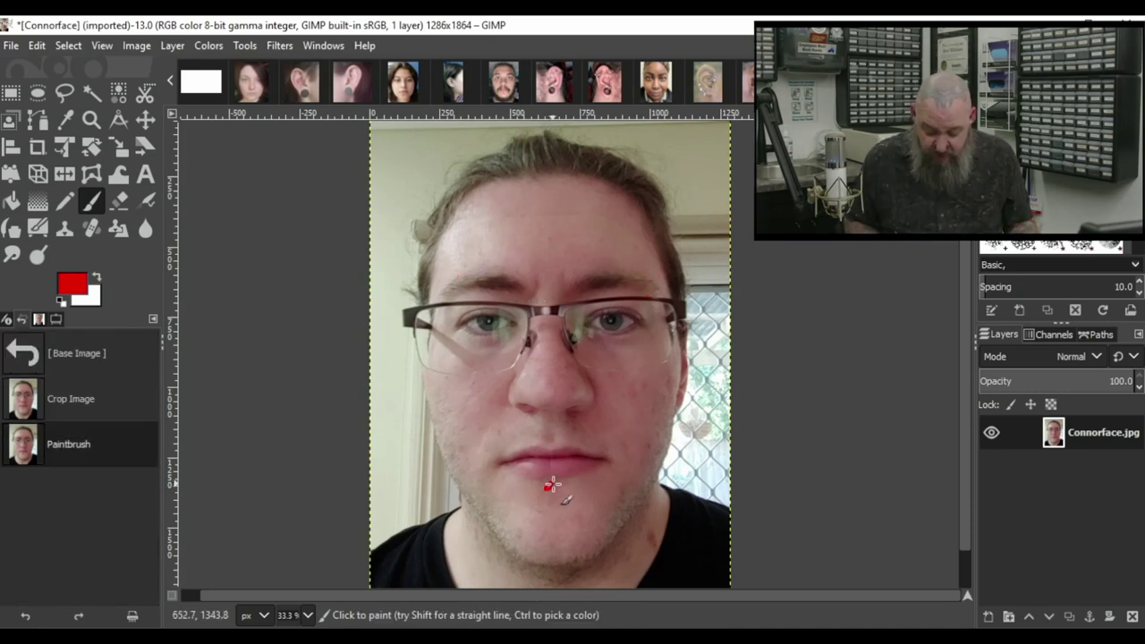
key("ctrl+z")
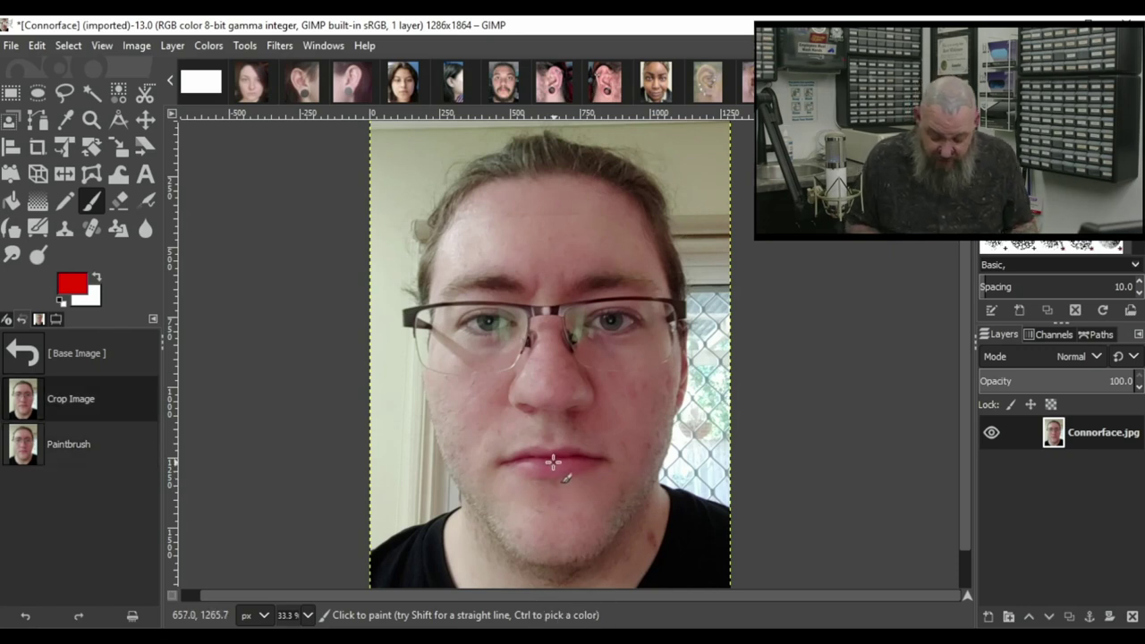
left_click(551, 463)
left_click(552, 481)
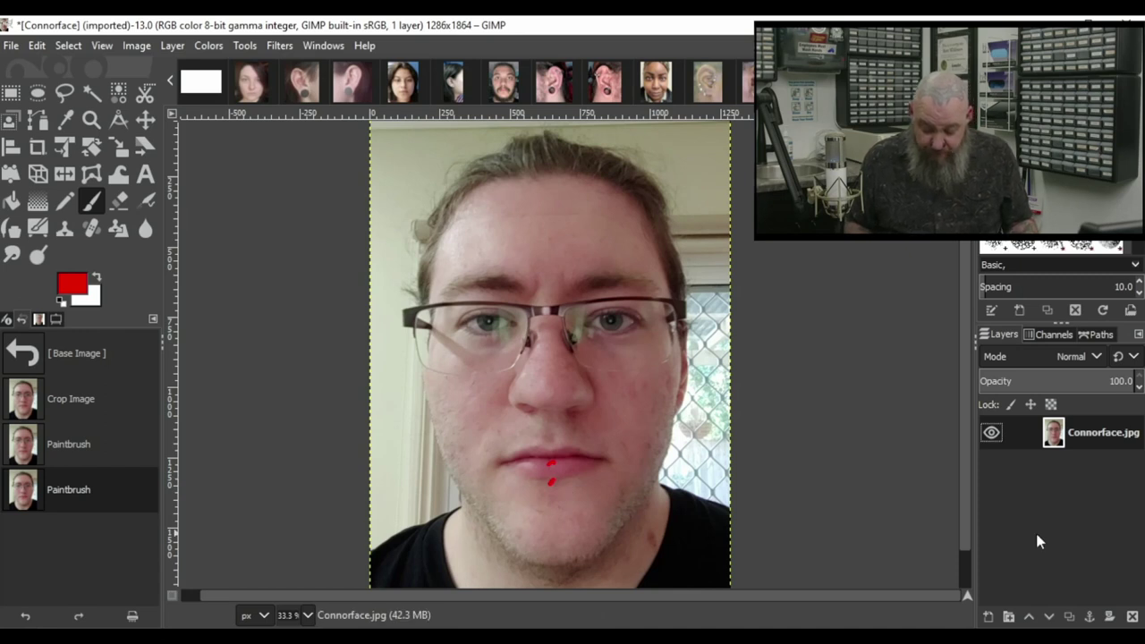
key("ctrl+z")
key("ctrl+z")
mouse_move(545, 407)
left_mouse_down()
mouse_move(559, 416)
mouse_move(554, 403)
left_mouse_up()
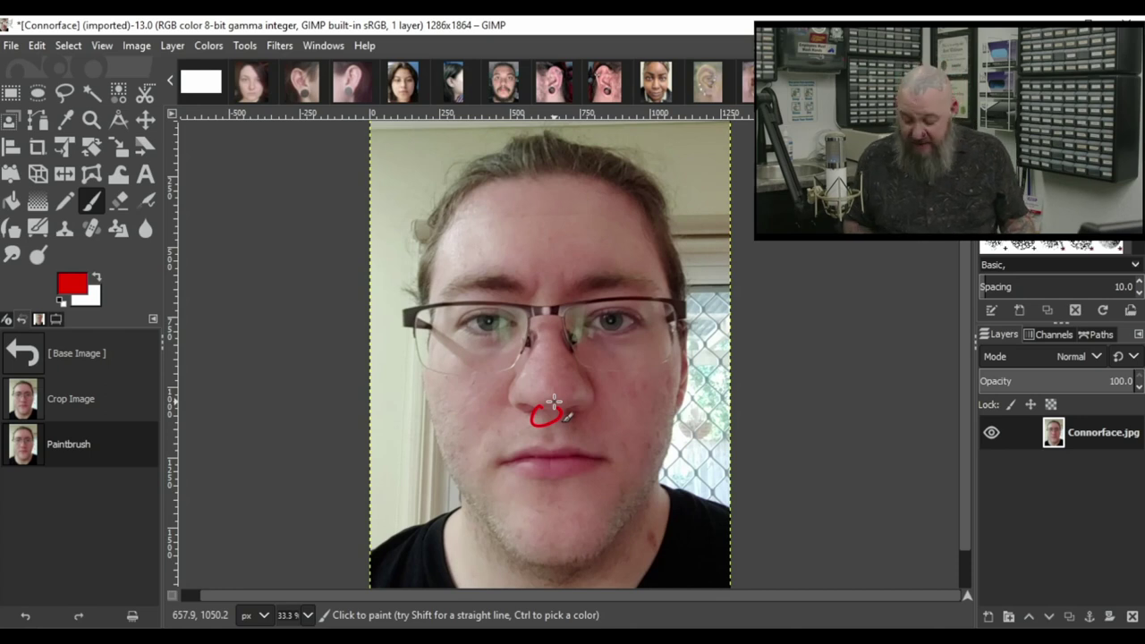
key("ctrl+z")
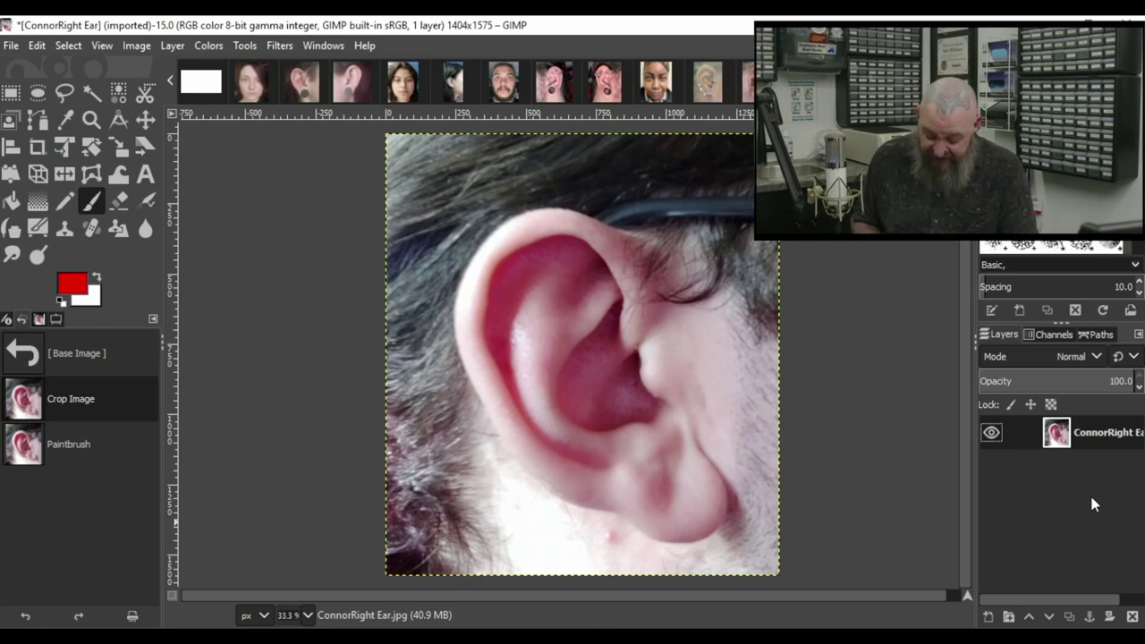
Outline the tragus with a red curve on the unpierced ear photo and circle the inner fold above the ear canal, undoing both marks.
mouse_move(647, 356)
left_mouse_down()
mouse_move(639, 367)
mouse_move(653, 396)
mouse_move(685, 394)
left_mouse_up()
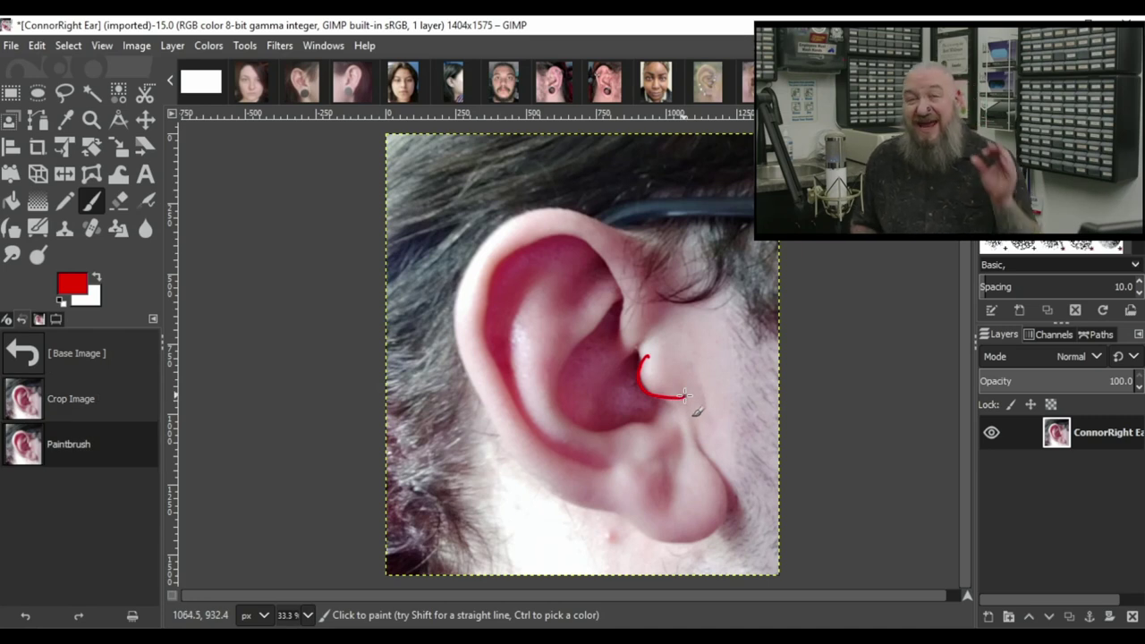
key("ctrl+z")
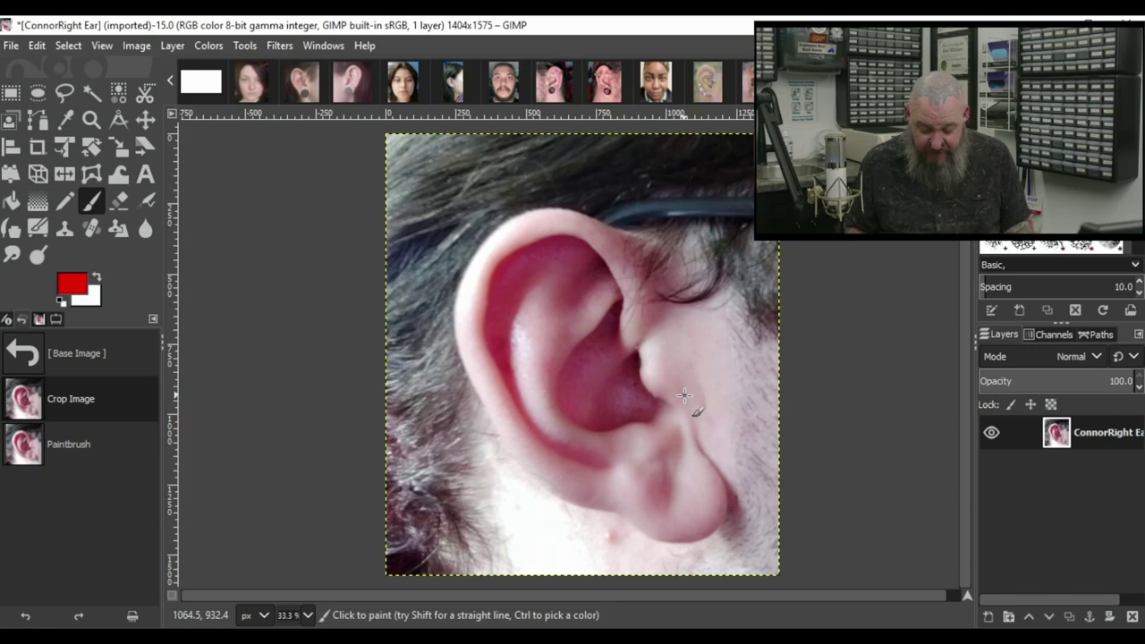
left_click_drag(605, 284, 599, 270)
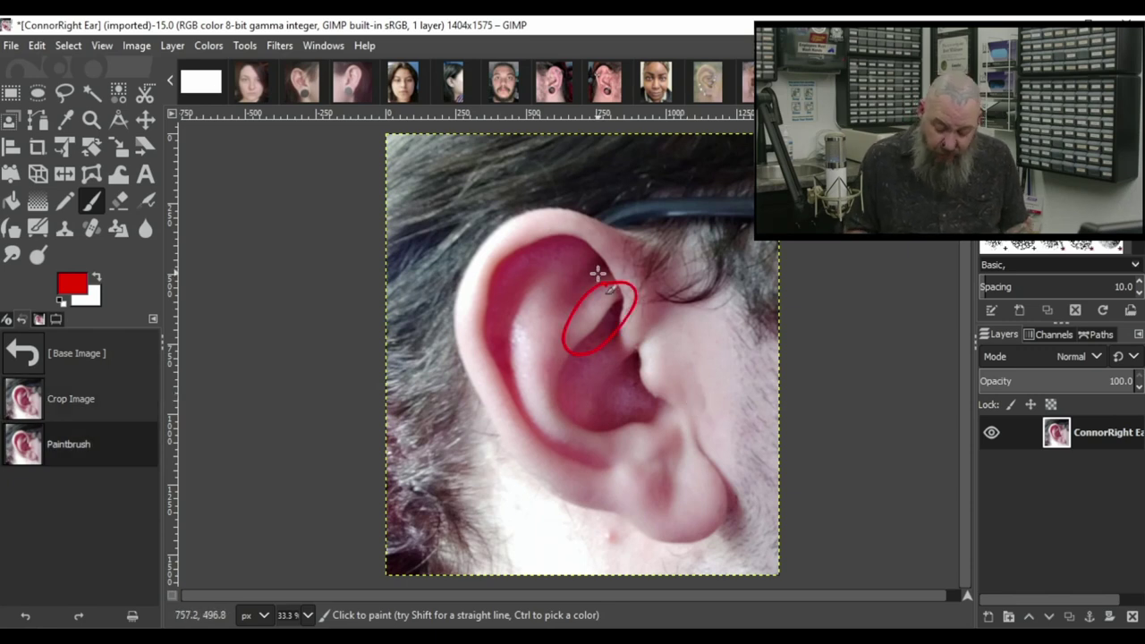
key("ctrl+z")
Circle the front of the ear's upper rim in red and paint a mark inside the conch, undoing both marks.
left_click_drag(626, 228, 609, 240)
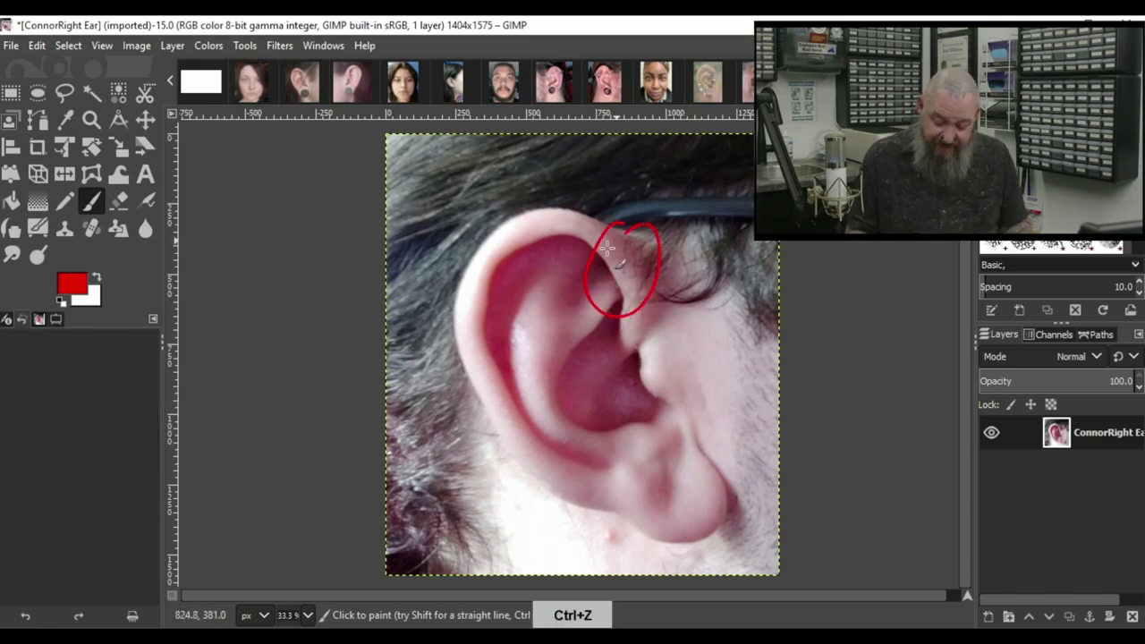
key("ctrl+z")
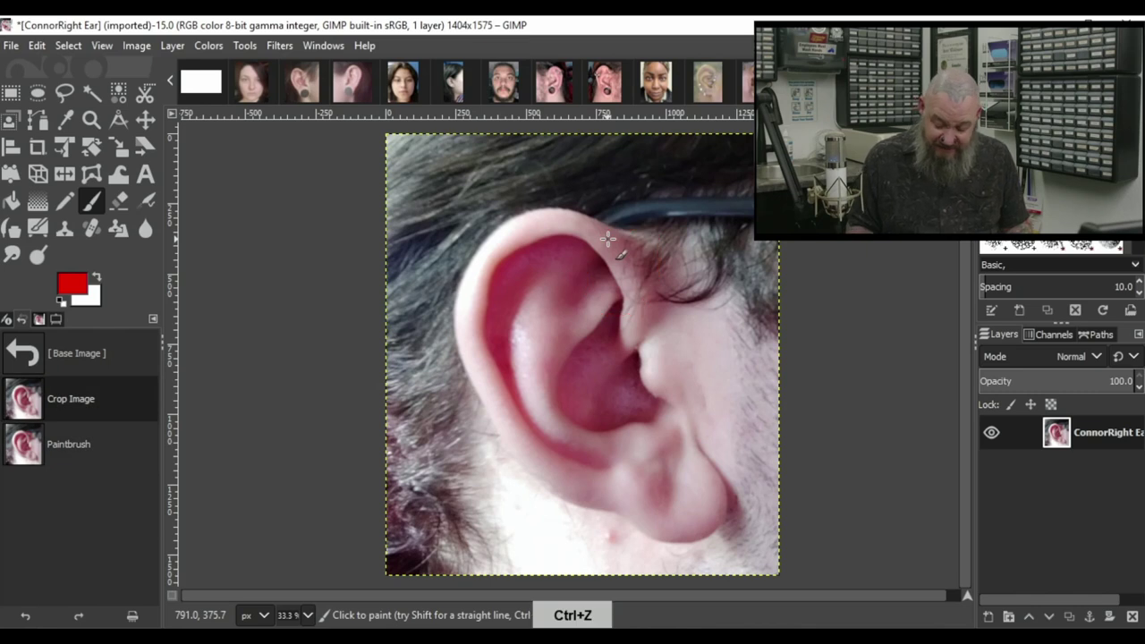
mouse_move(570, 368)
left_mouse_down()
mouse_move(609, 415)
mouse_move(586, 397)
left_mouse_up()
key("ctrl+z")
key("ctrl+z")
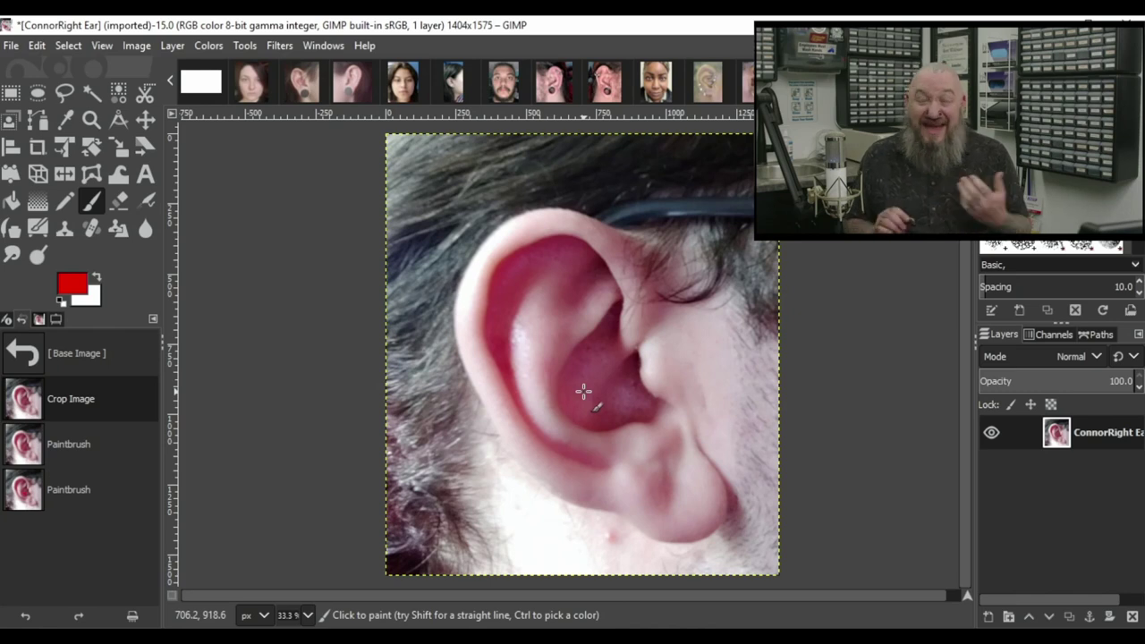
Paint a red dot at the centre of the earlobe and a stroke across the lobe, undoing both marks.
left_click(685, 492)
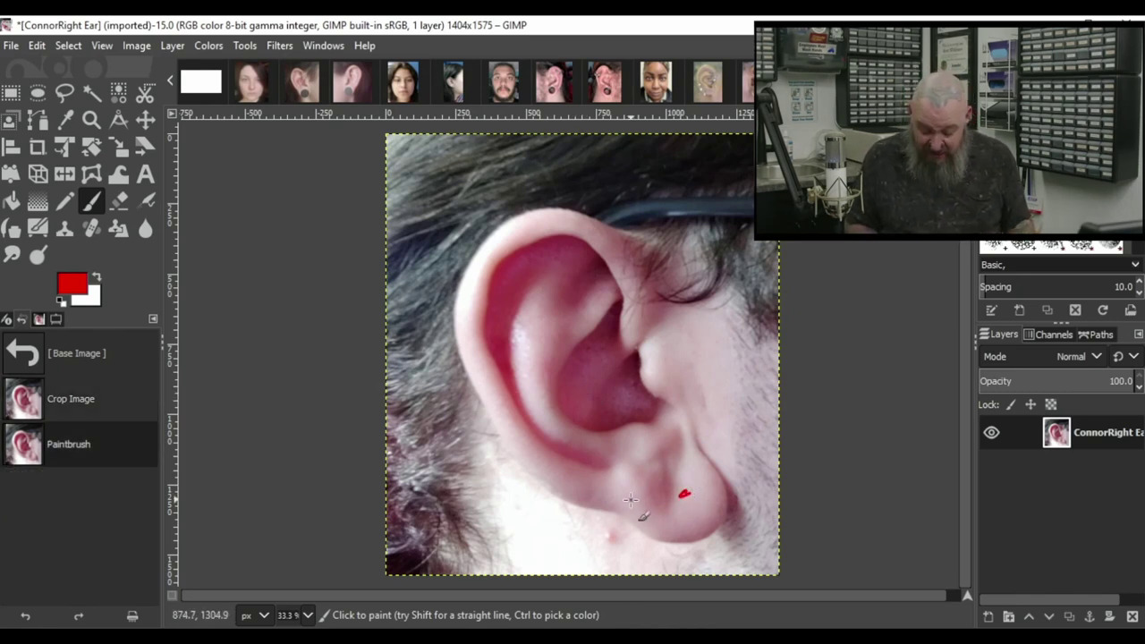
mouse_move(632, 499)
left_mouse_down()
mouse_move(687, 534)
mouse_move(716, 474)
left_mouse_up()
key("ctrl+z")
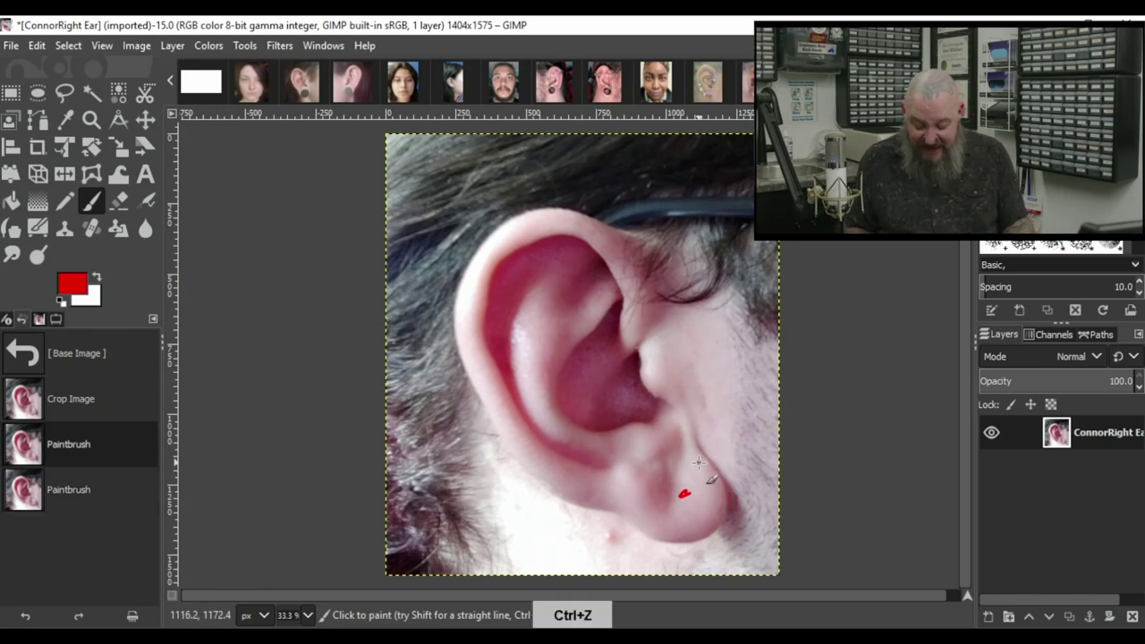
key("ctrl+z")
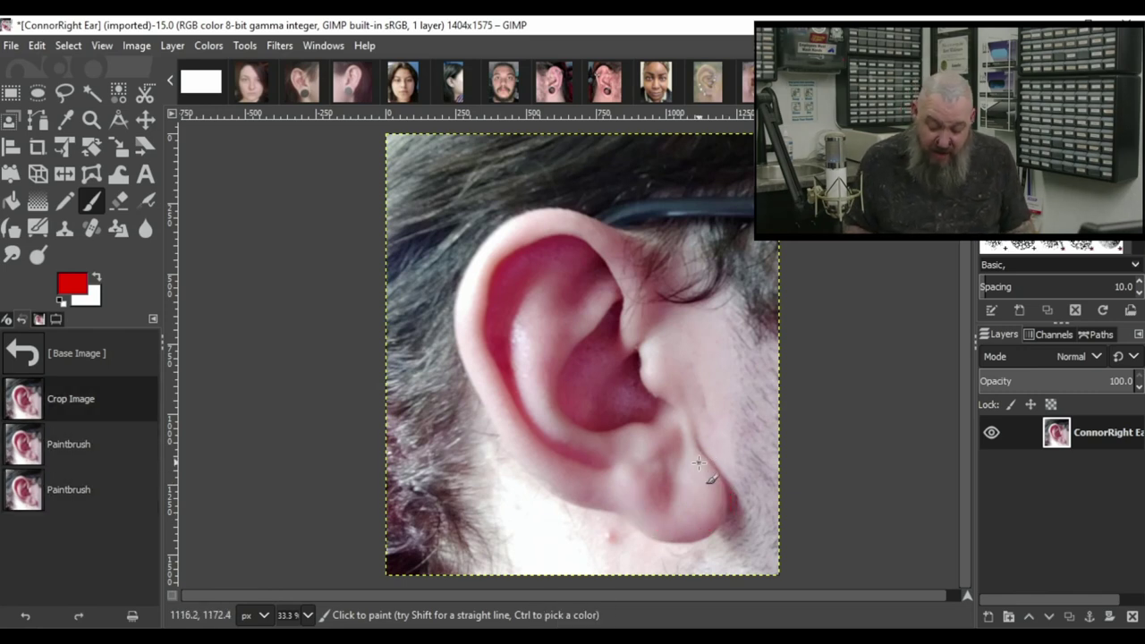
Circle the lower outer rim of the ear in red, paint a curve along the rim's inner groove, and undo both.
mouse_move(524, 257)
left_mouse_down()
mouse_move(509, 268)
mouse_move(501, 345)
mouse_move(507, 374)
mouse_move(532, 398)
mouse_move(531, 371)
mouse_move(508, 365)
left_mouse_up()
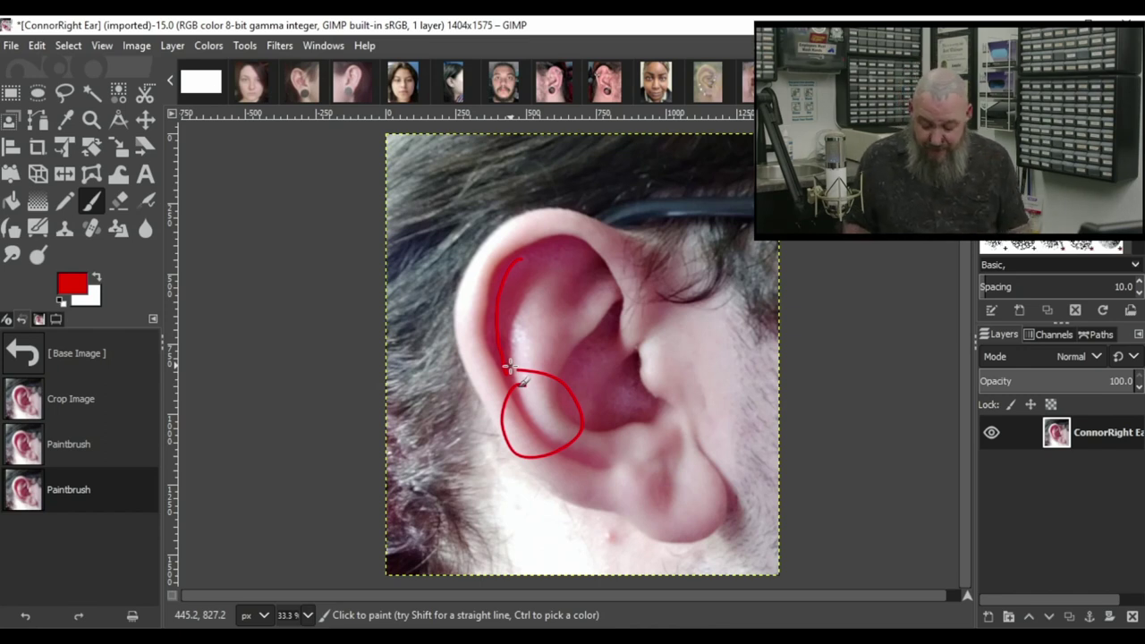
key("ctrl+z")
key("ctrl+z")
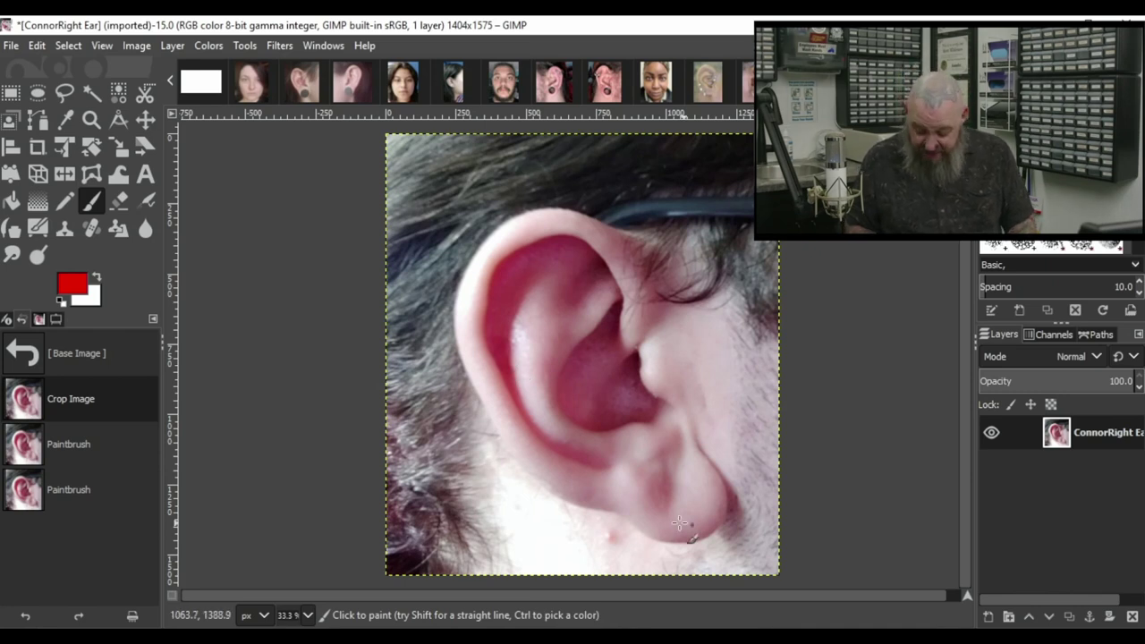
Paint a red line across the lower earlobe with a small marker at each end, and undo the whole drawing.
mouse_move(634, 525)
left_mouse_down()
mouse_move(744, 496)
mouse_move(624, 536)
left_mouse_up()
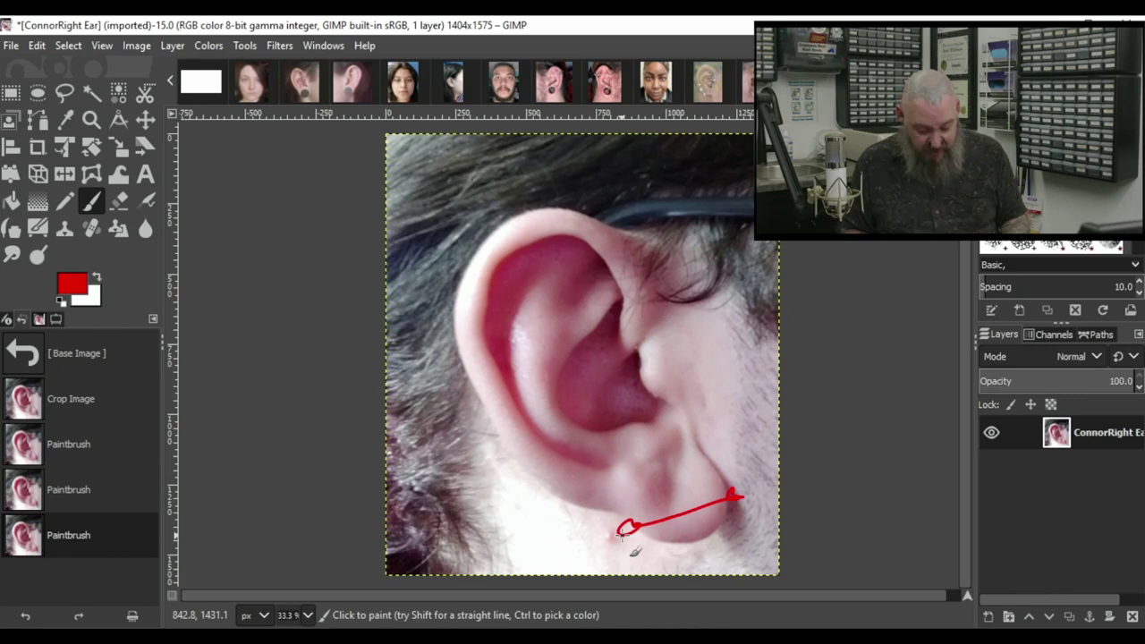
key("ctrl+z")
key("ctrl+z")
key("ctrl+z")
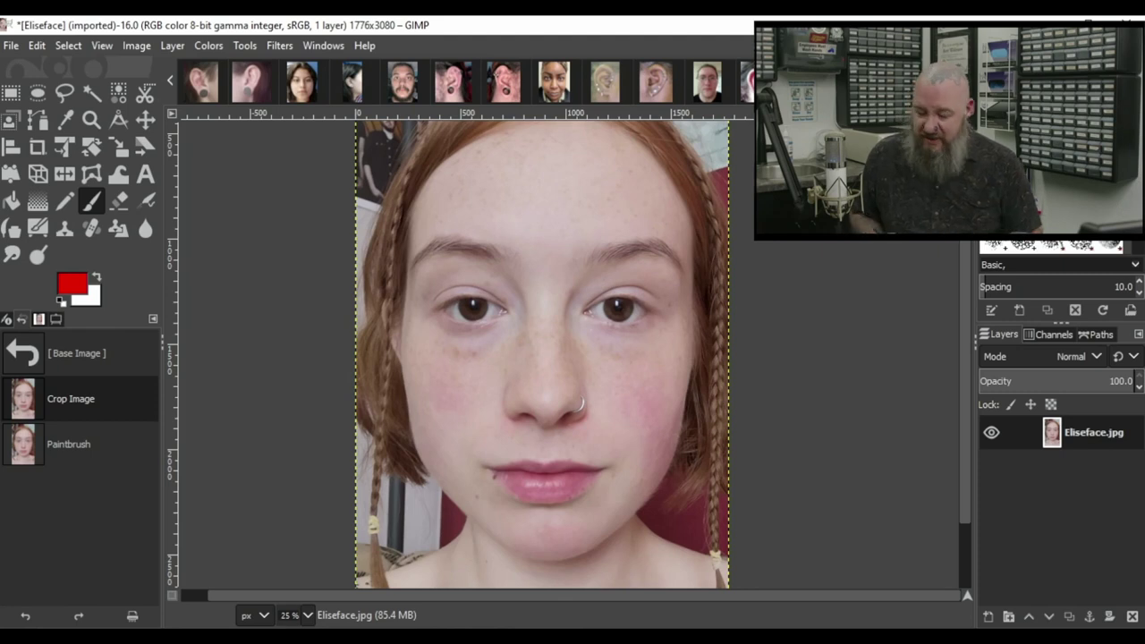
Dot the nostril without the ring in red on the red-haired woman's portrait, dot both sides of the mid-nose, and undo the marks.
key("ctrl+y")
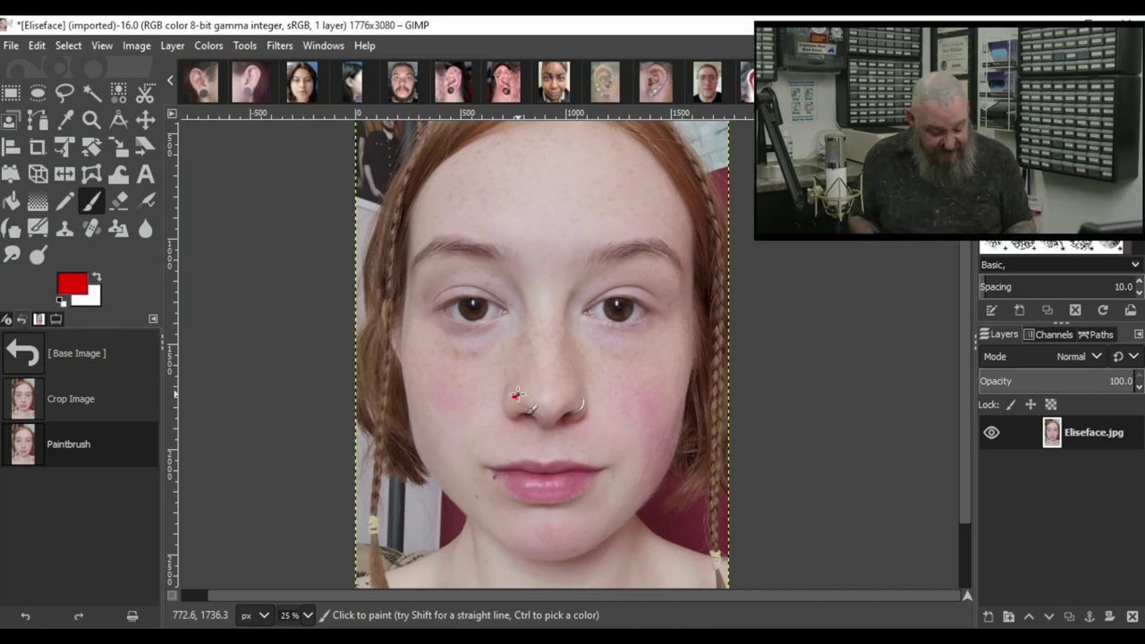
key("ctrl+z")
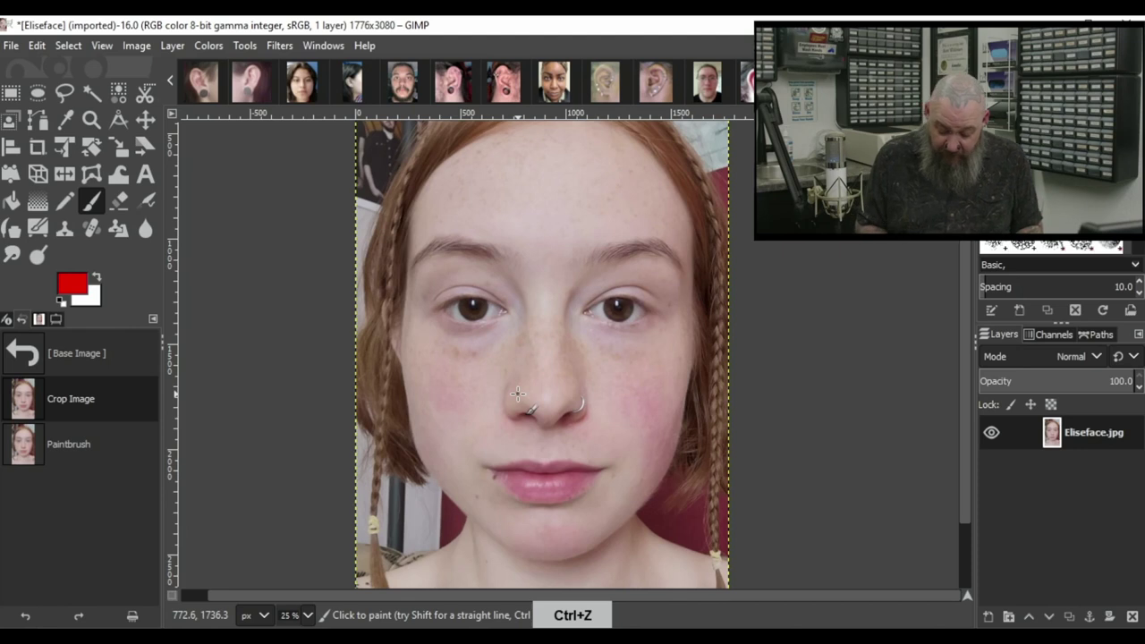
left_click(570, 362)
left_click(532, 361)
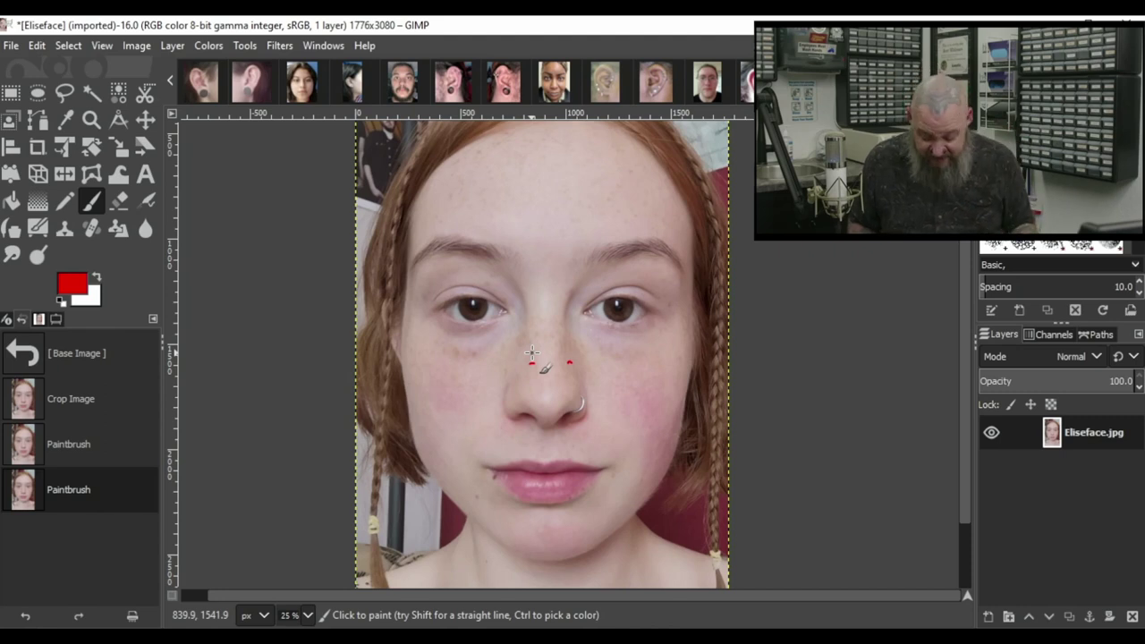
key("ctrl+z")
key("ctrl+z")
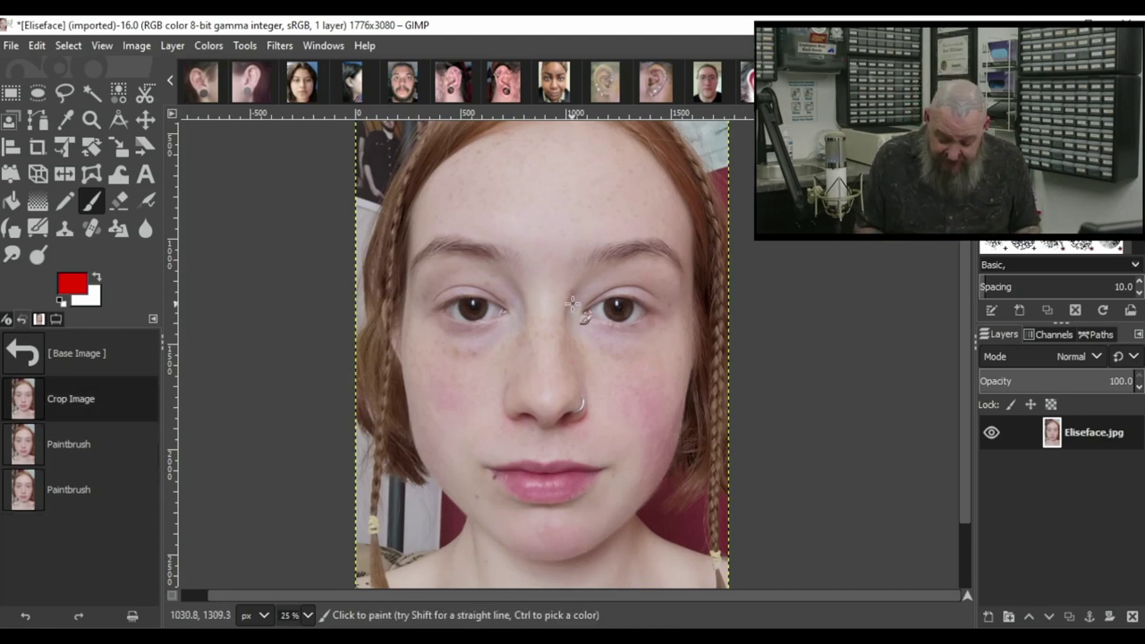
Paint a small red ring on each side of the nose bridge between the eyes and undo both.
left_click_drag(572, 297, 524, 309)
left_click(525, 307)
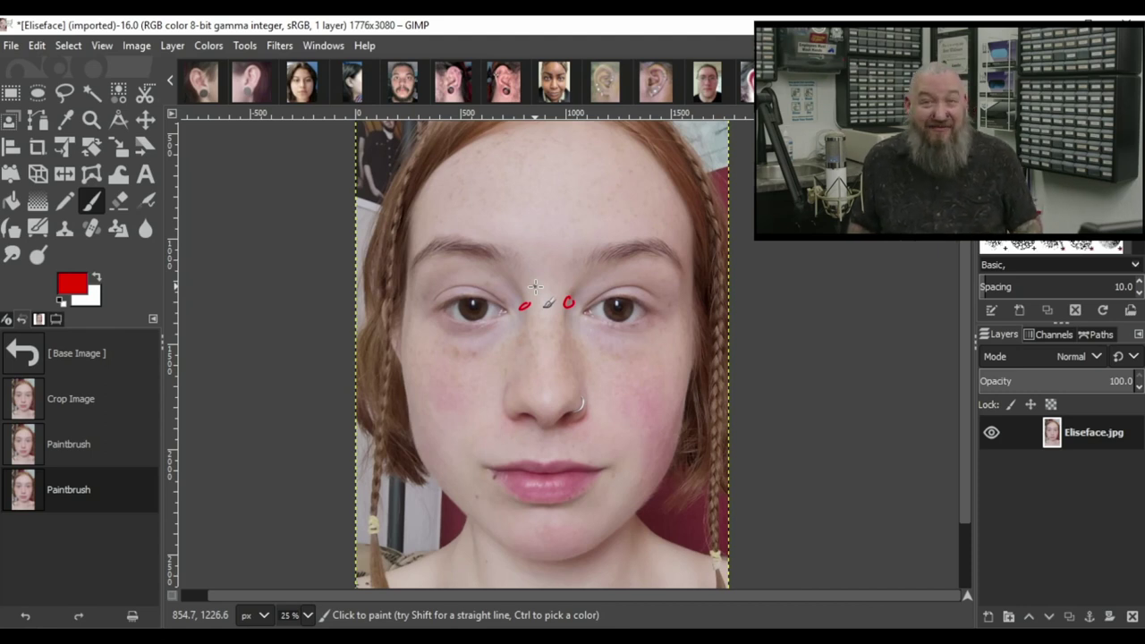
key("ctrl+z")
key("ctrl+z")
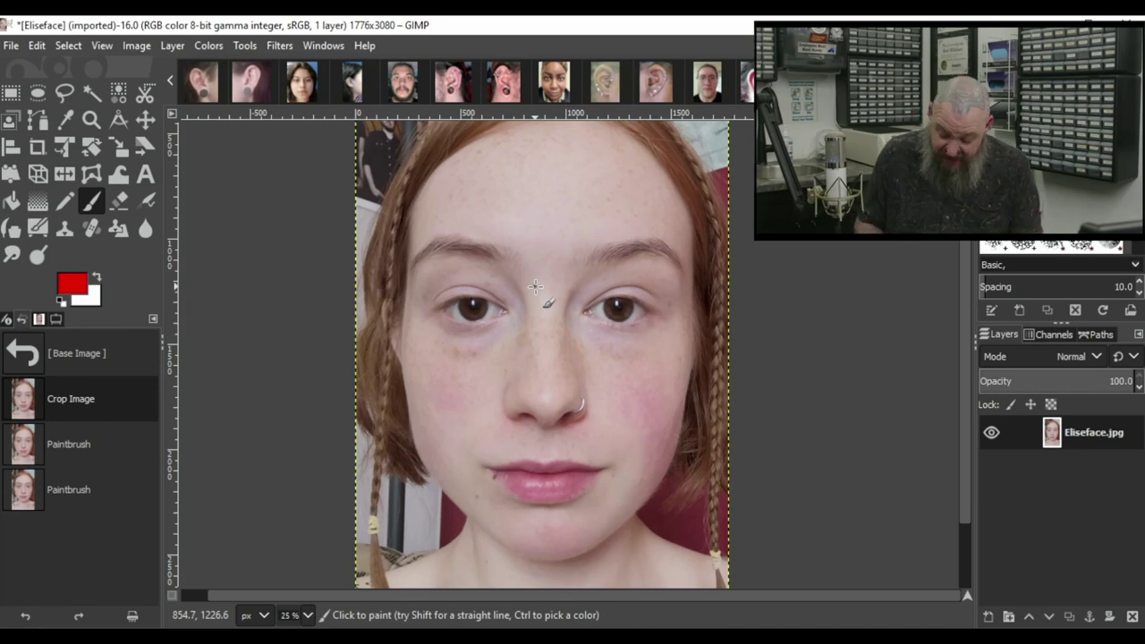
Paint red diagonal strokes across the outer end of the eyebrow on the nose ring's side, and undo them all.
mouse_move(680, 245)
left_mouse_down()
mouse_move(663, 274)
mouse_move(680, 267)
mouse_move(662, 272)
left_mouse_up()
left_click_drag(667, 251, 672, 255)
key("space")
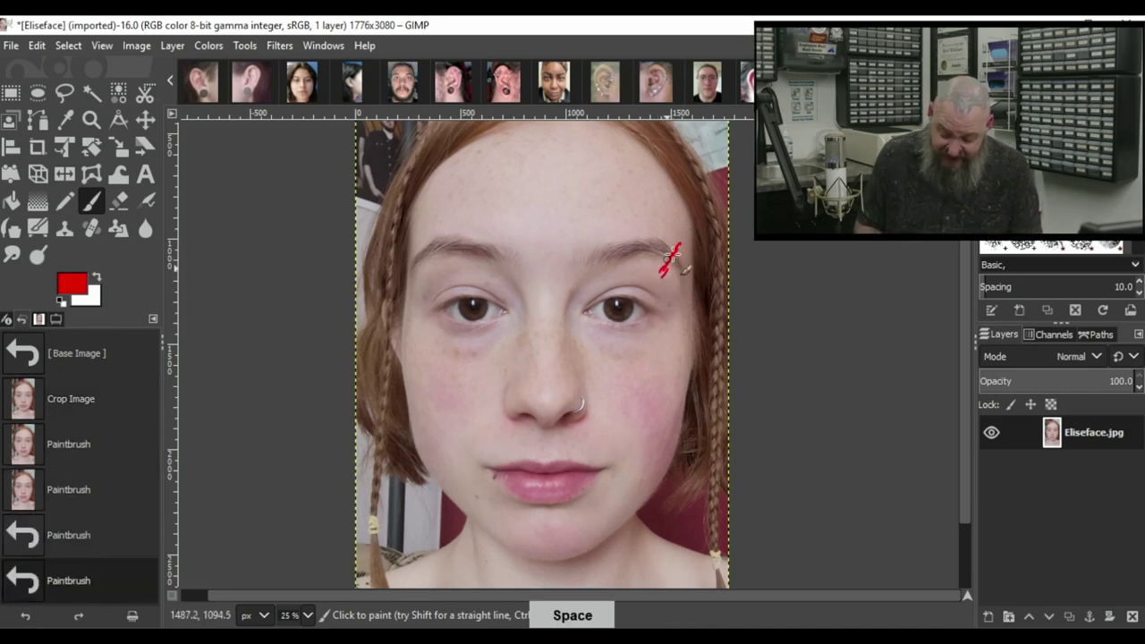
key("ctrl+z")
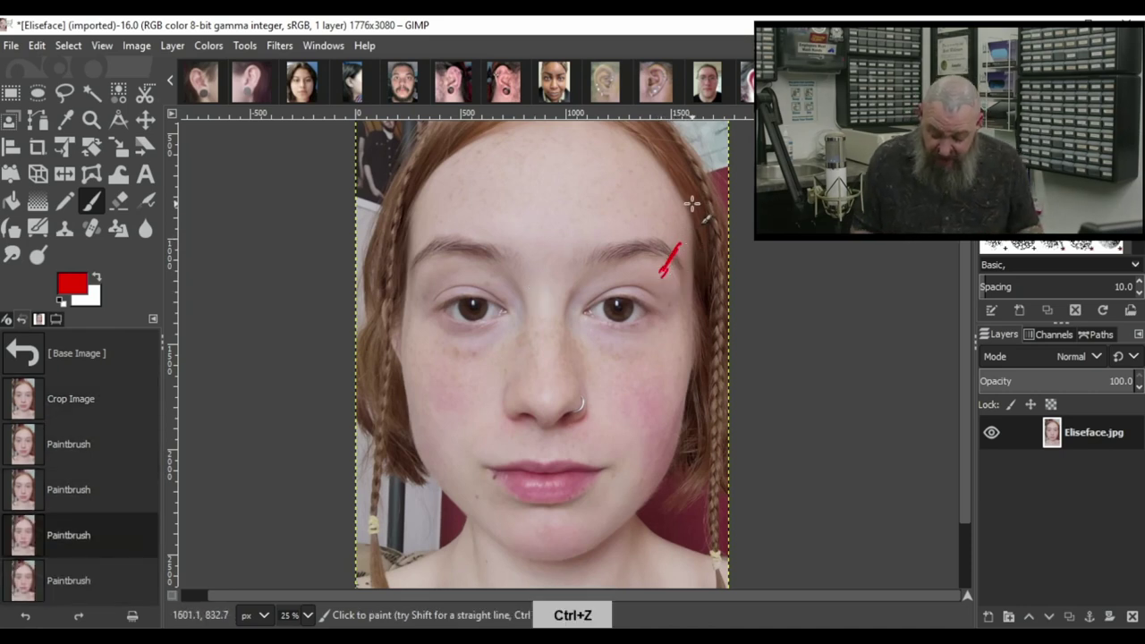
key("ctrl+z")
key("ctrl+z")
key("ctrl+z")
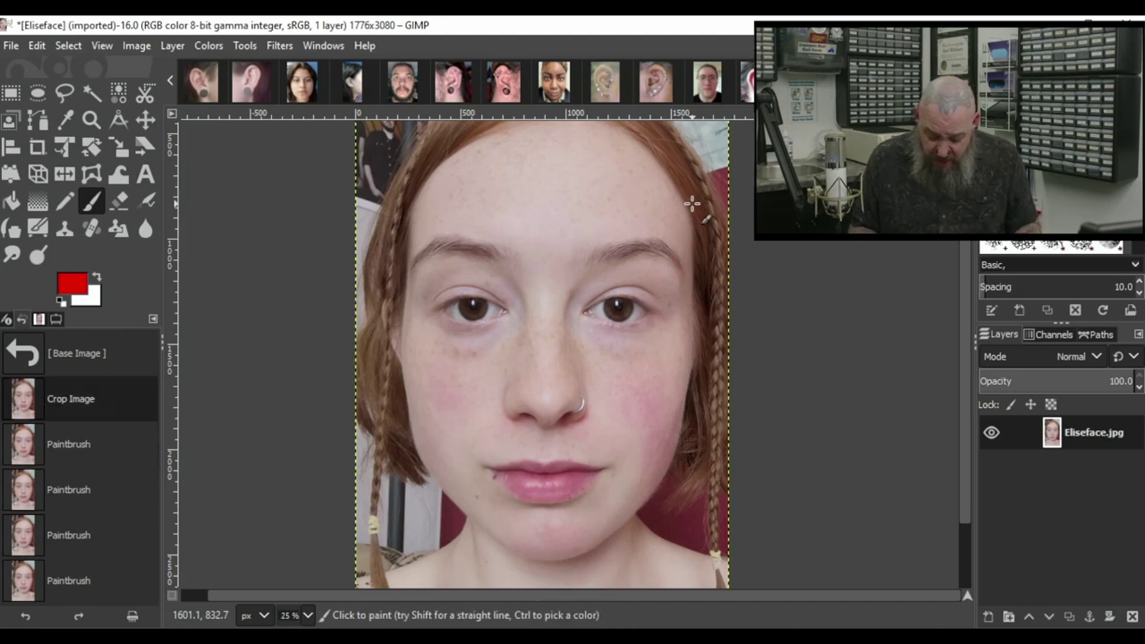
Paint a red dot on the centre of the lower lip and another just beneath it, and undo both.
left_click(544, 486)
left_click(543, 511)
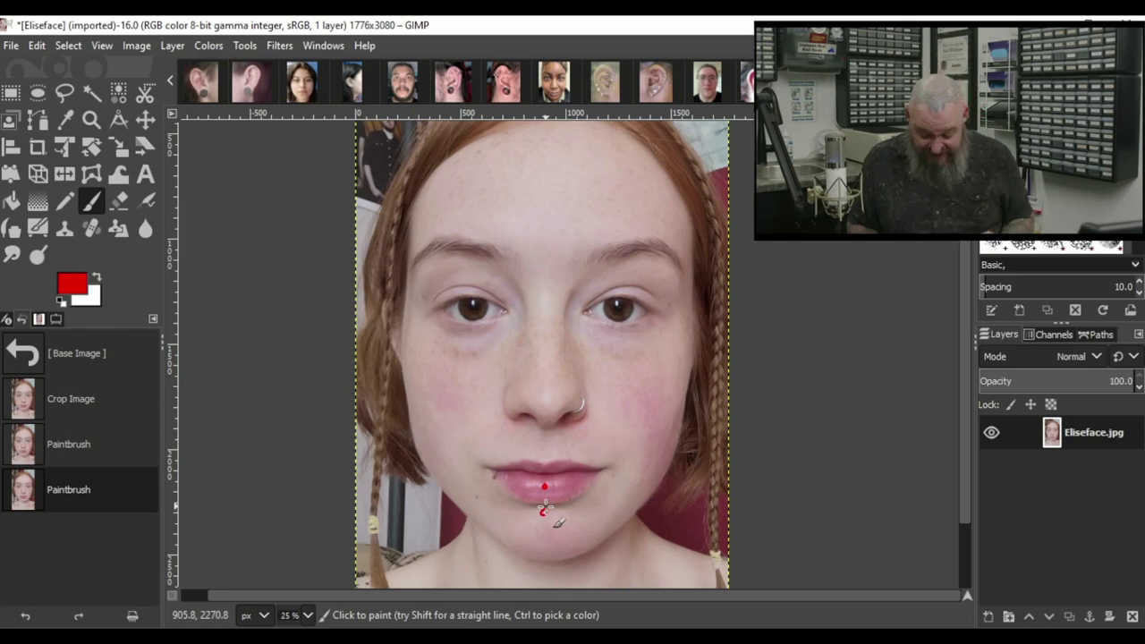
key("ctrl+z")
key("ctrl+z")
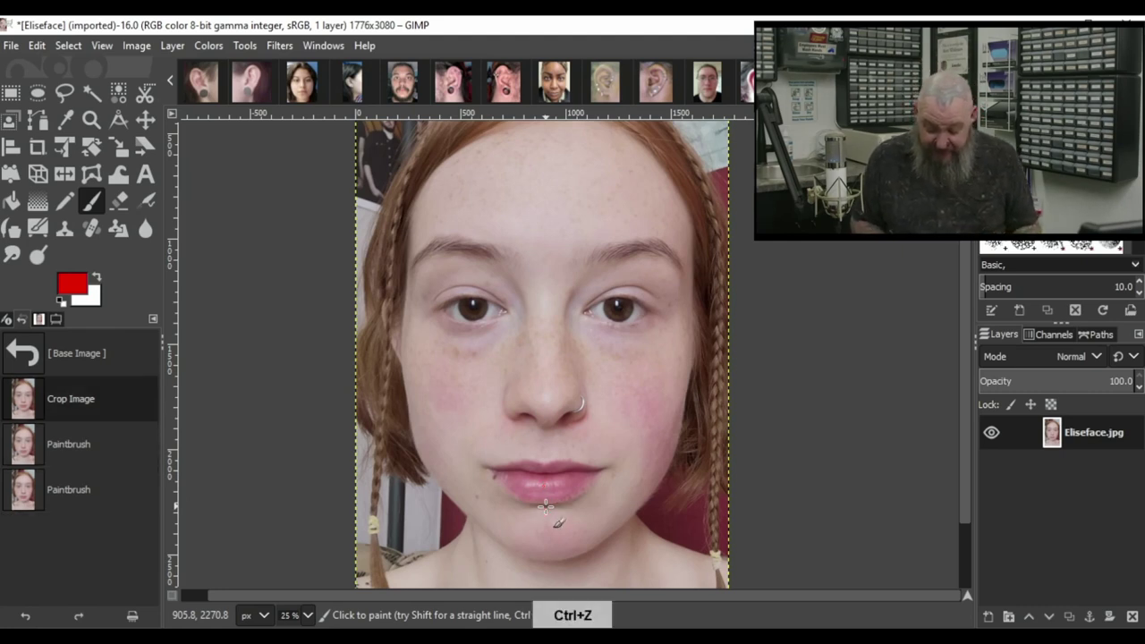
Paint a small red mark below each outer side of the lower lip, and undo both marks.
left_click(585, 503)
left_click(511, 500)
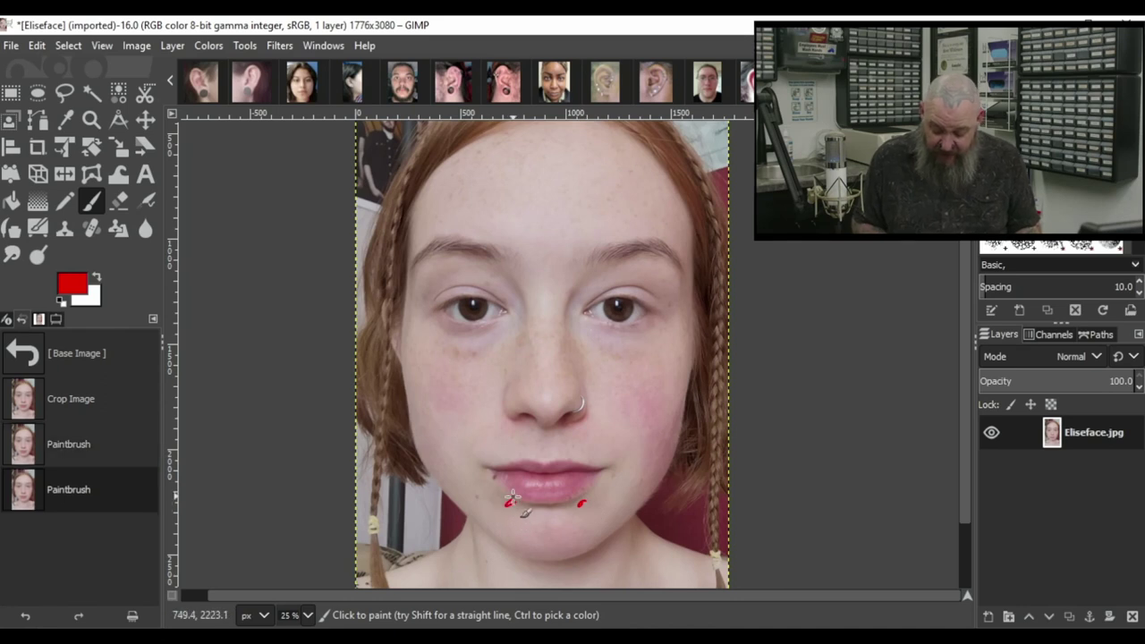
key("ctrl+z")
key("ctrl+z")
Paint two closely spaced red marks just below the middle of the lower lip, and undo the second one.
left_click(556, 510)
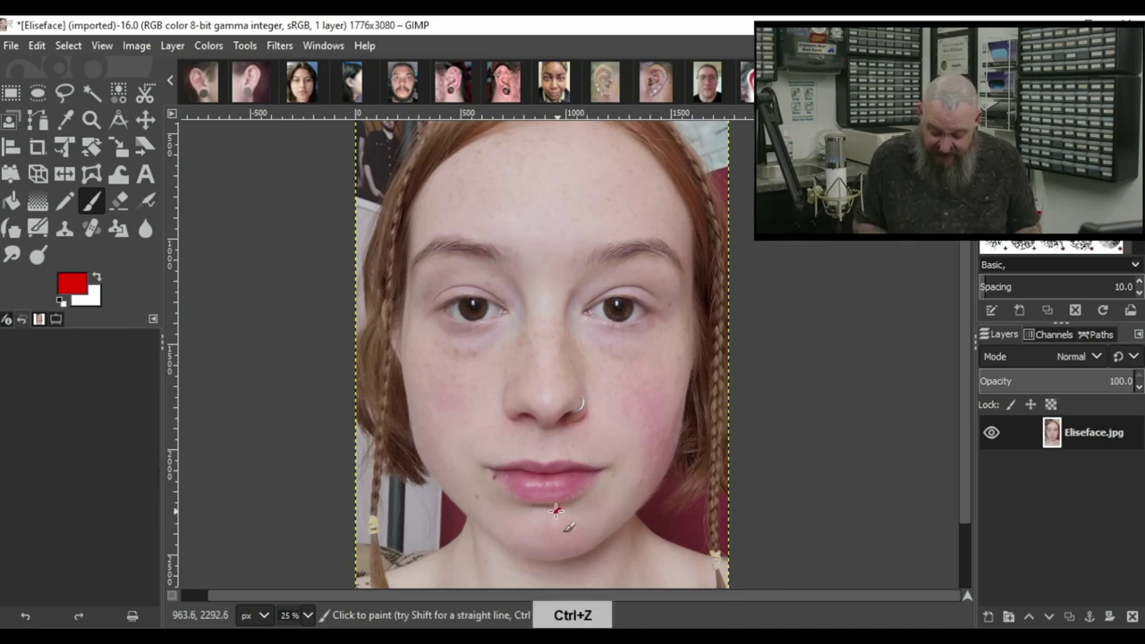
left_click(532, 511)
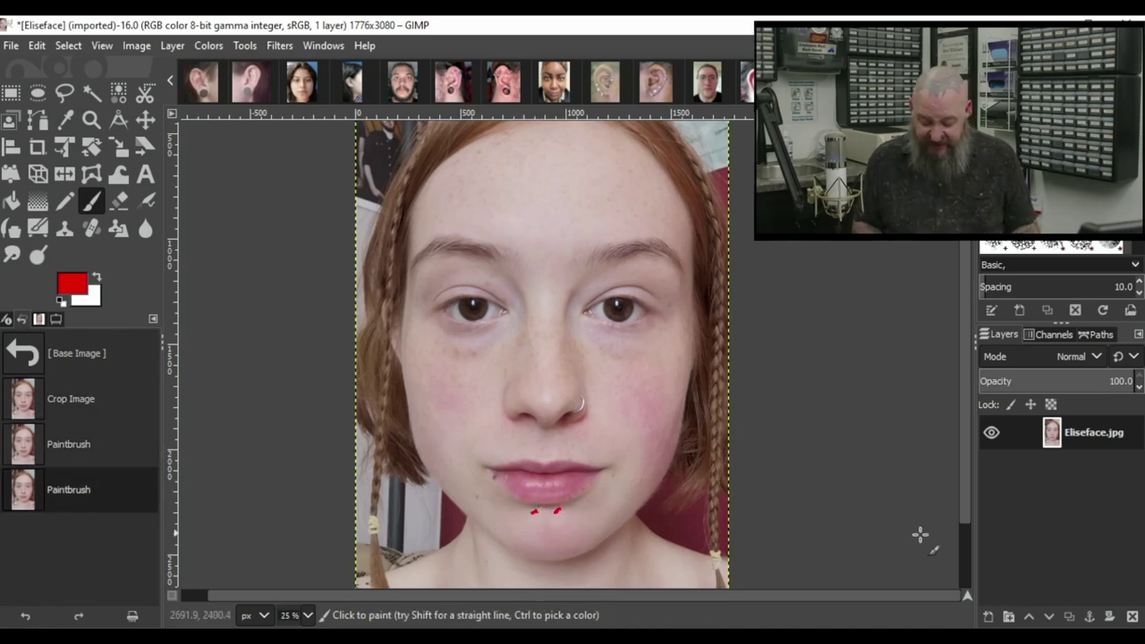
key("ctrl+z")
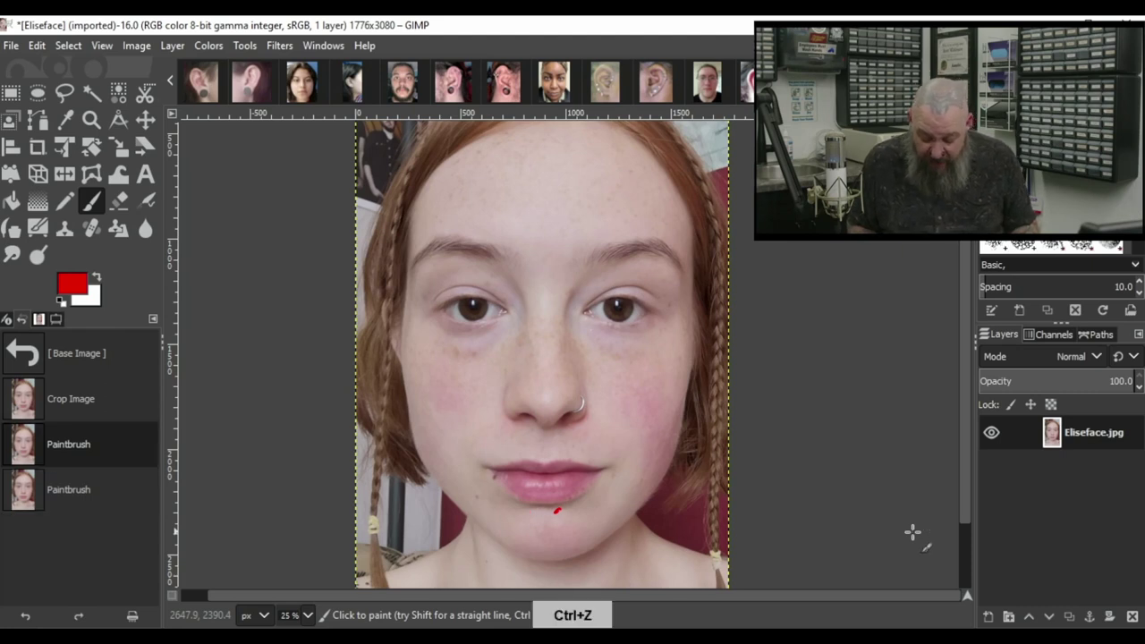